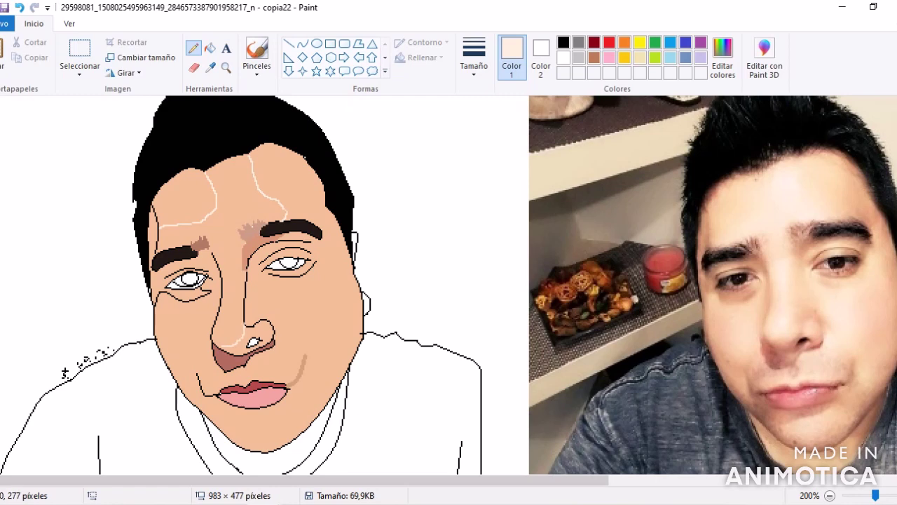
left_click(280, 316)
key("ctrl+z")
left_click(225, 67)
left_click(281, 274)
left_click(193, 47)
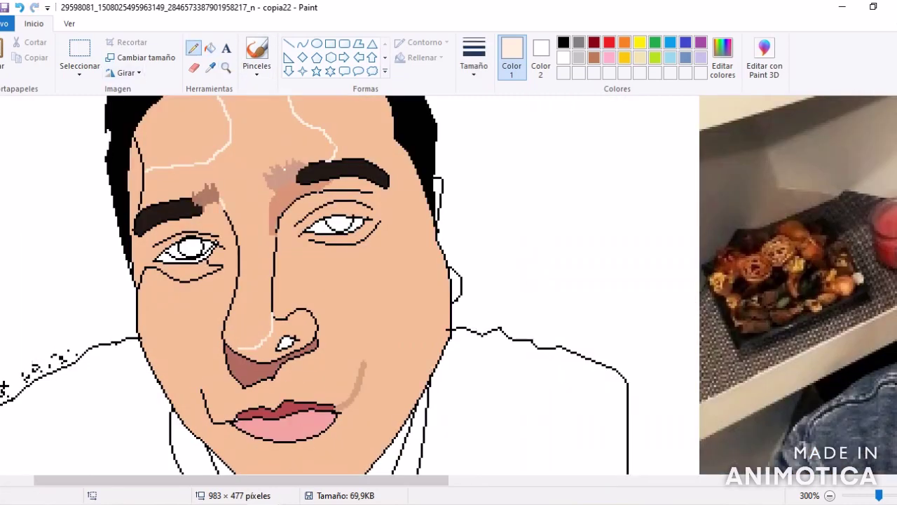
scroll(351, 286, "up", 2)
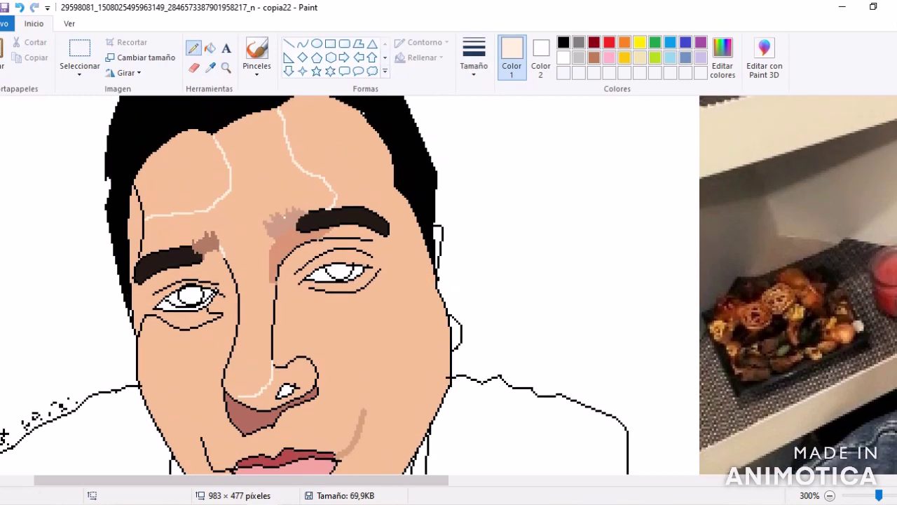
left_click(209, 48)
left_click(280, 315)
left_click(829, 495)
key("ctrl+z")
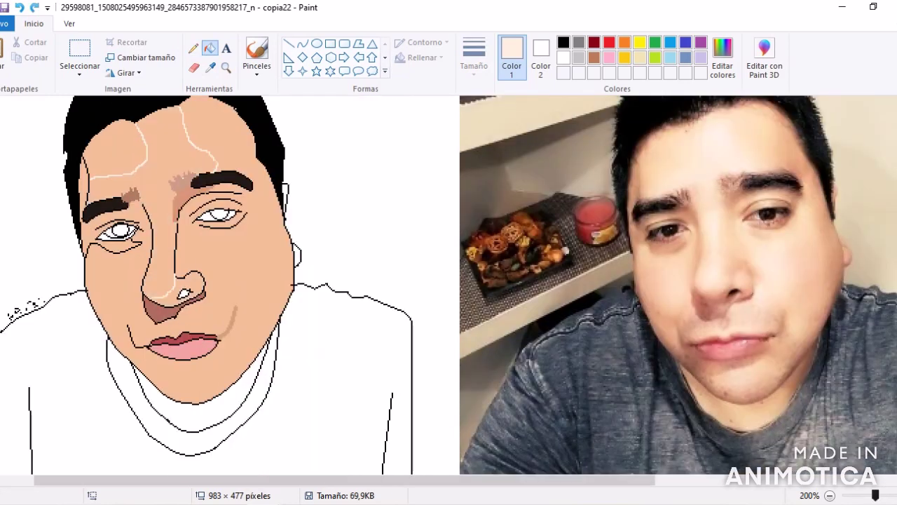
Brush a pale cream highlight across the middle of the forehead and down the bridge of the nose.
left_click(210, 68)
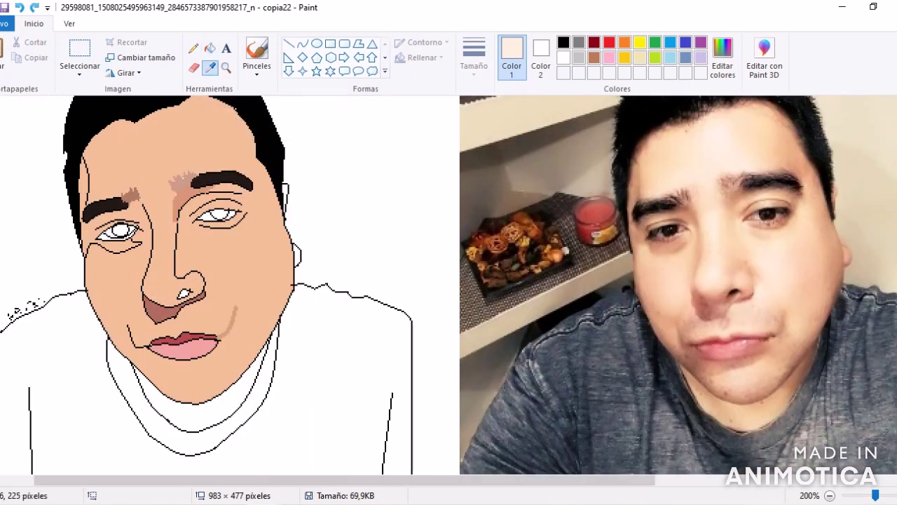
left_click(257, 66)
left_click(257, 98)
mouse_move(197, 165)
left_mouse_down()
mouse_move(153, 121)
mouse_move(161, 266)
mouse_move(136, 175)
mouse_move(94, 193)
mouse_move(126, 158)
mouse_move(123, 129)
mouse_move(148, 144)
mouse_move(149, 179)
mouse_move(140, 161)
left_mouse_up()
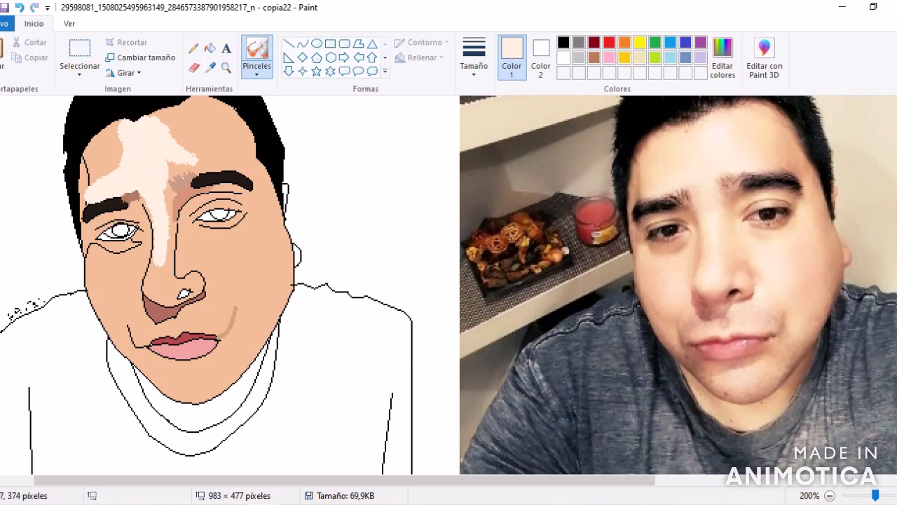
Fill the face with light peach, the nostril with brown and both irises with dark brown.
scroll(8, 165, "down", 1)
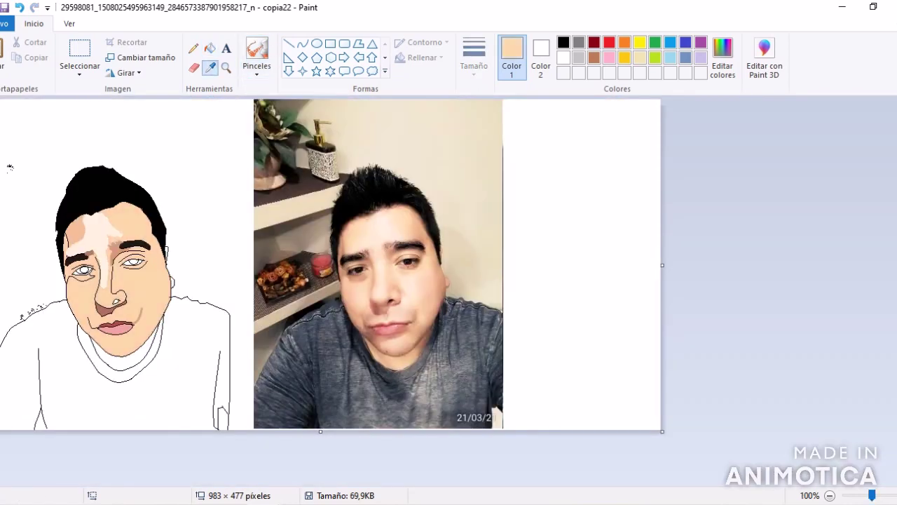
left_click(225, 67)
left_click(278, 272)
left_click(106, 365)
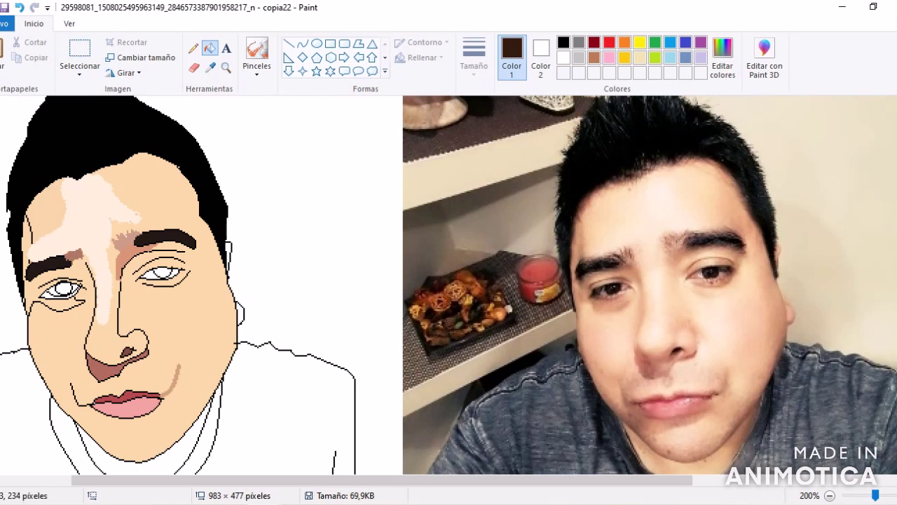
left_click(163, 272)
left_click(63, 288)
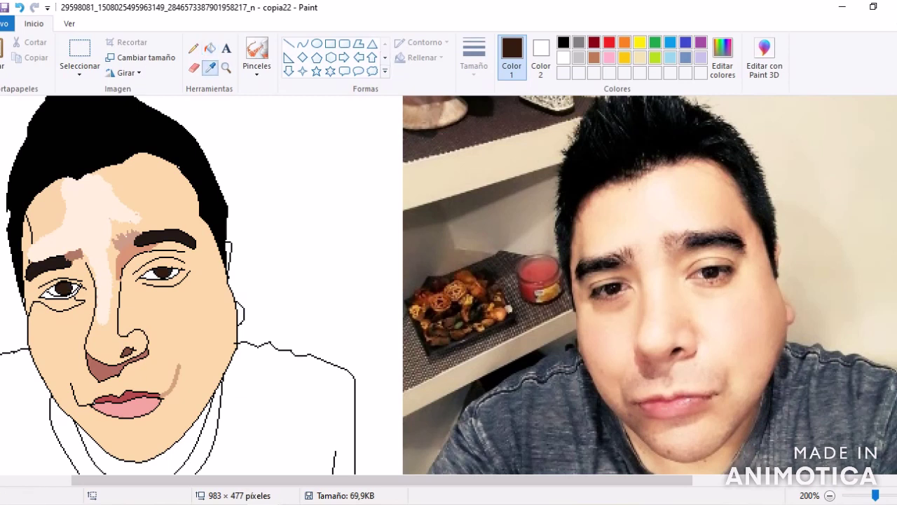
Fill both visible parts of the ear with a reddish tan skin tone sampled from the photo.
left_click(634, 329)
left_click(239, 313)
left_click(228, 256)
Colour the left forehead patch and the strip above the right-hand eyebrow in a paler peach than the face.
left_click(211, 67)
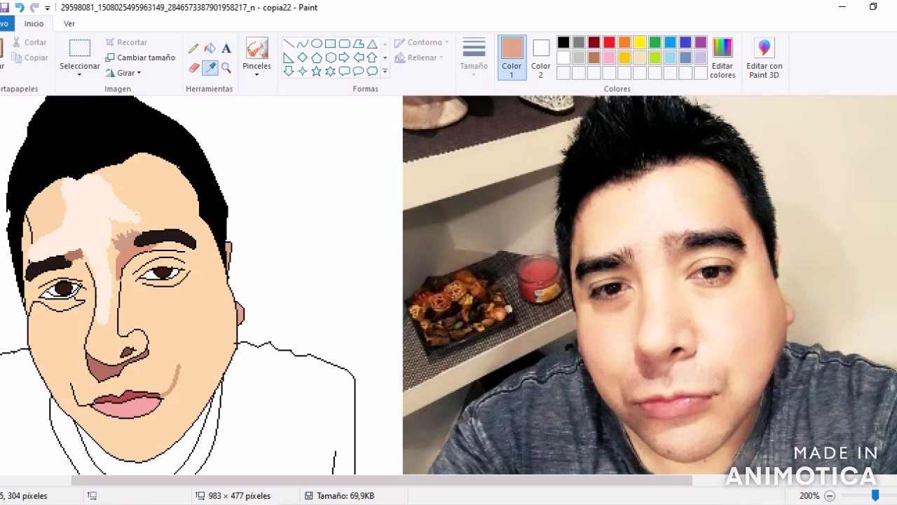
left_click(14, 231)
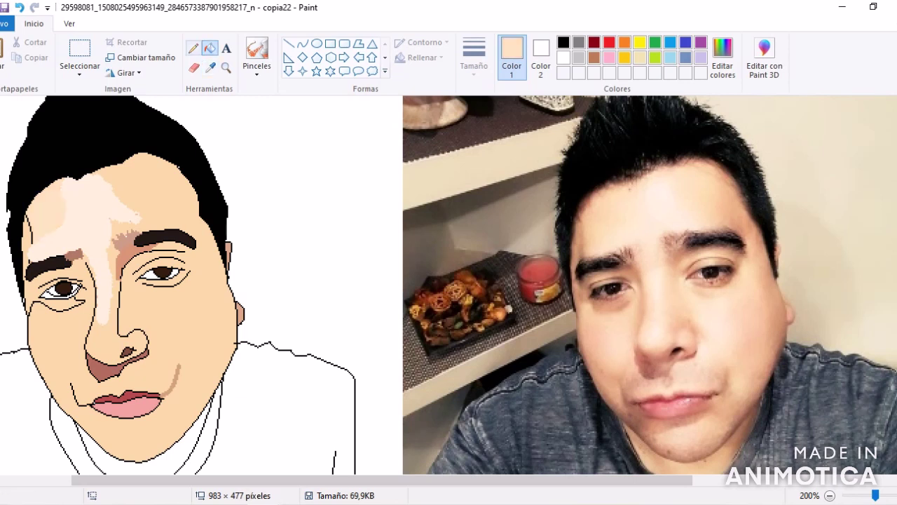
left_click(193, 47)
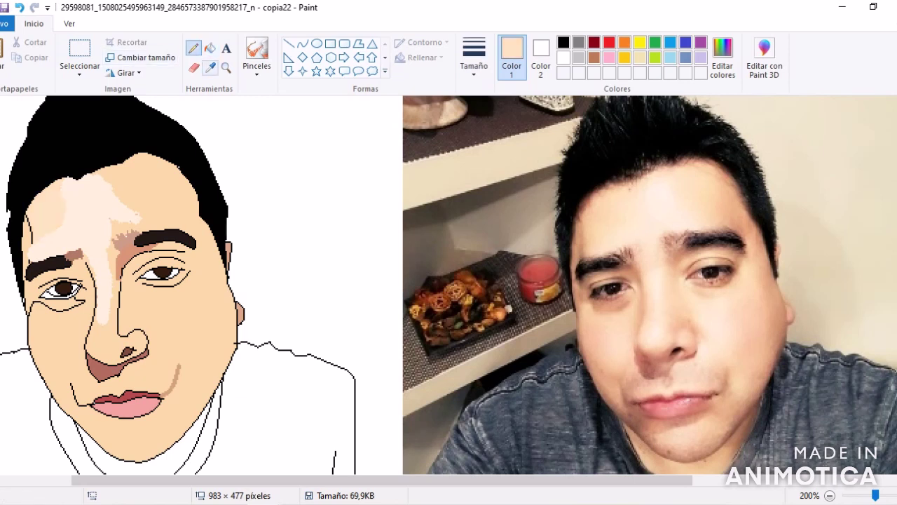
scroll(12, 447, "up", 1)
key("ctrl+z")
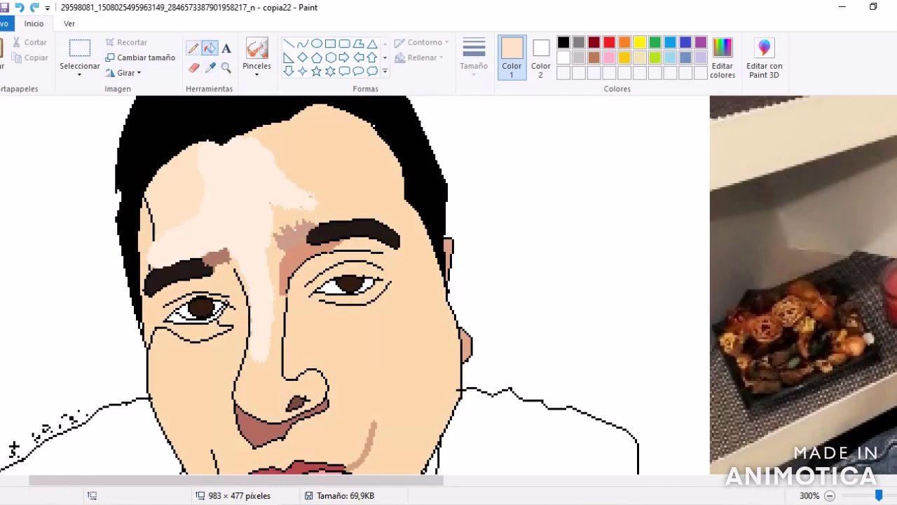
left_click(210, 48)
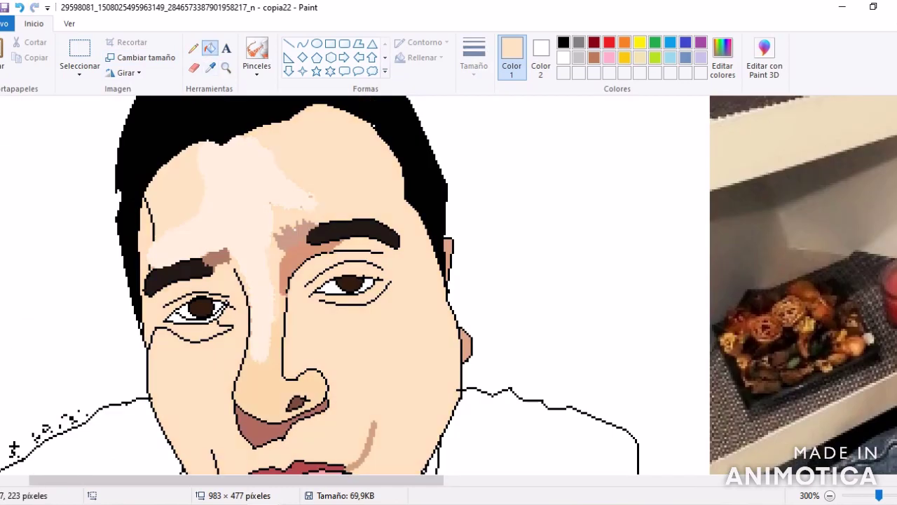
key("ctrl+z")
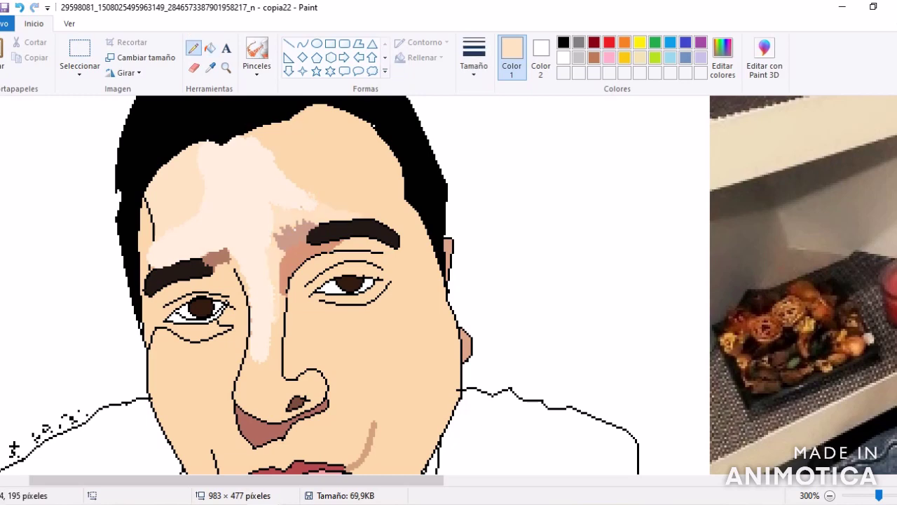
Sample a darker tan skin tone and outline the shadow between the left-hand eye and the nose.
scroll(14, 446, "down", 2)
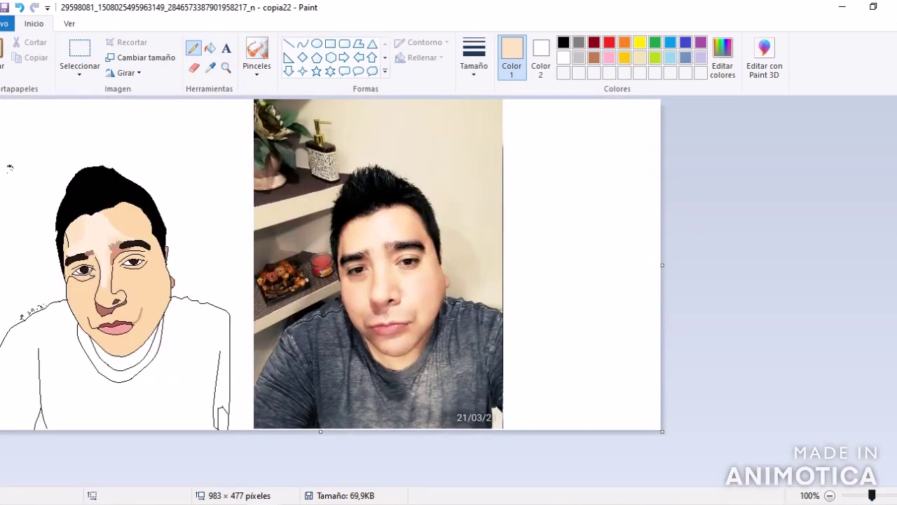
left_click(10, 168)
left_click(226, 66)
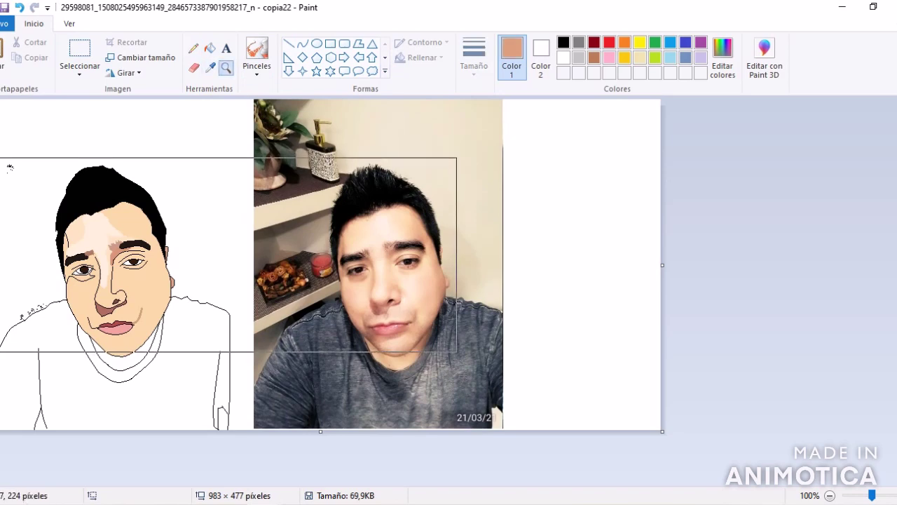
left_click(8, 166)
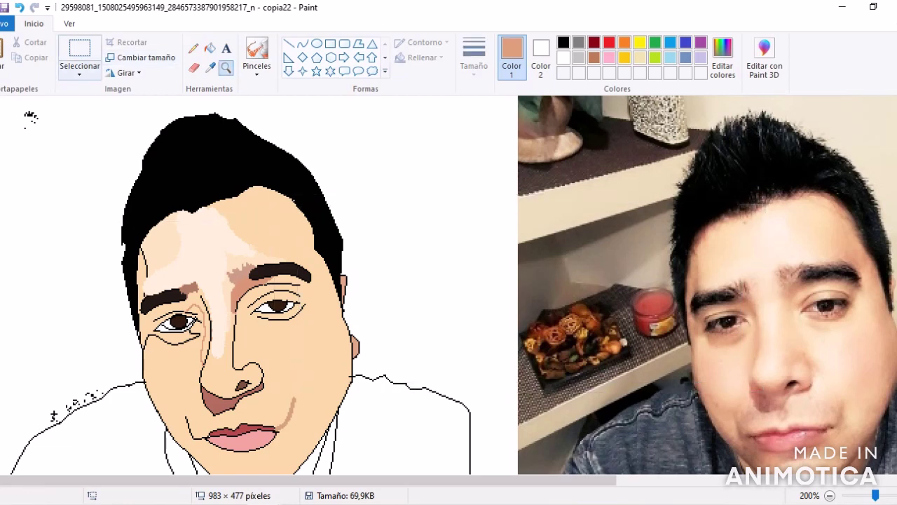
Copy the left-hand eye and eyebrow area of the photo and paste it beside the drawn face as a reference.
left_click(79, 68)
left_click_drag(676, 265, 770, 352)
right_click(720, 317)
left_click(755, 340)
mouse_move(32, 276)
left_mouse_down()
mouse_move(86, 336)
mouse_move(70, 311)
left_mouse_up()
right_click(57, 311)
left_click(91, 350)
Recolour the forehead edge line in tan and fill the shadow areas at the temple and around the left-hand eye.
left_click(226, 67)
left_click(204, 400)
scroll(147, 312, "up", 5)
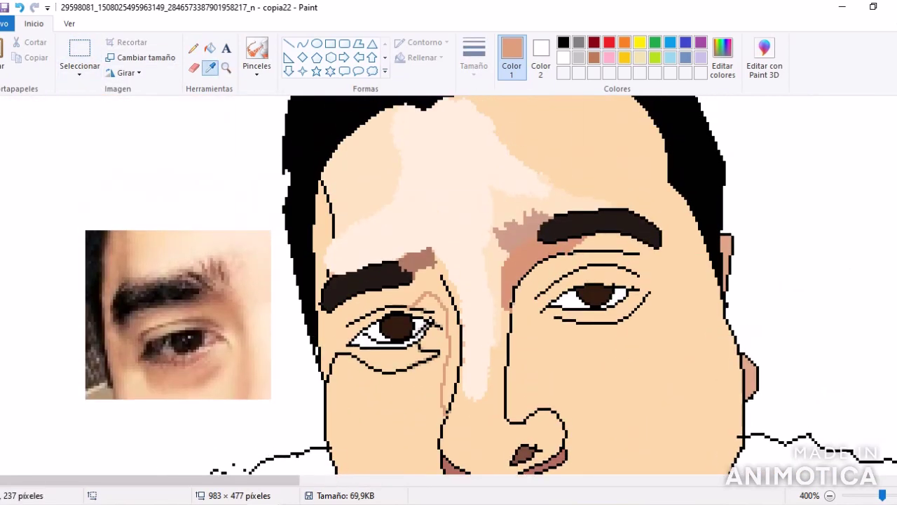
left_click(193, 48)
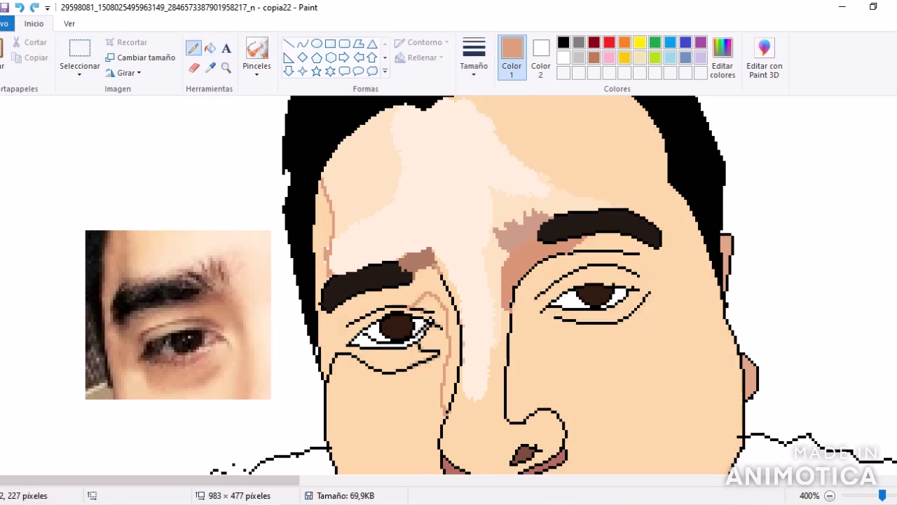
scroll(491, 285, "down", 1)
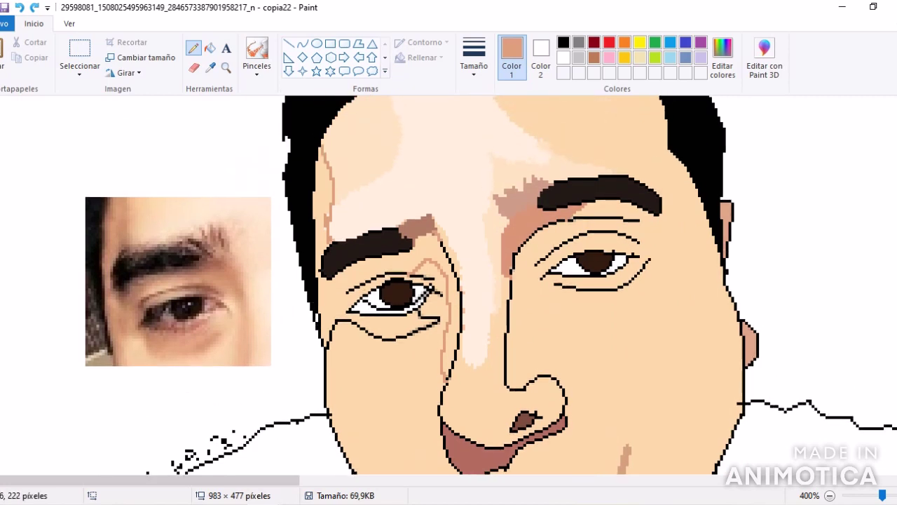
left_click(210, 48)
left_click(329, 329)
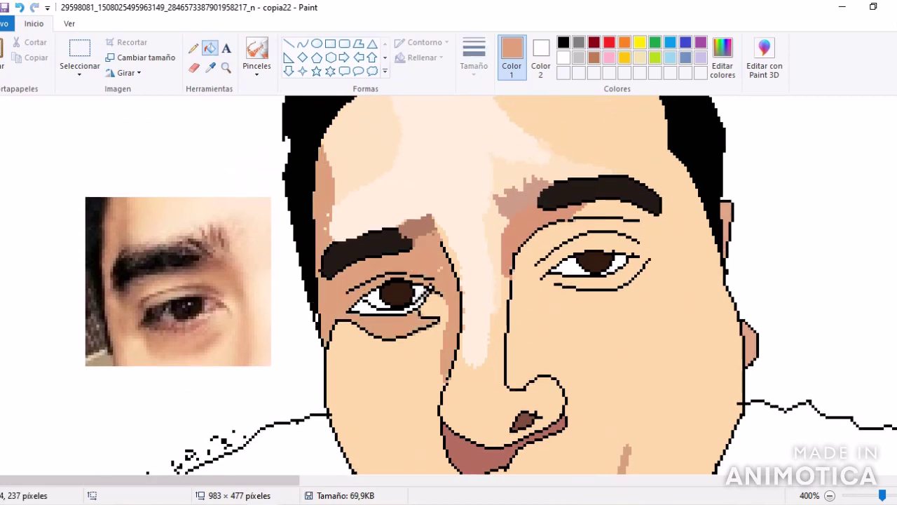
Draw a curved light tan stroke about 33 × 10 pixels along the shadow under the left-hand eye.
left_click(210, 68)
left_click(303, 44)
left_click(474, 56)
left_click(504, 151)
mouse_move(389, 324)
left_mouse_down()
mouse_move(389, 344)
mouse_move(380, 324)
mouse_move(392, 336)
left_mouse_up()
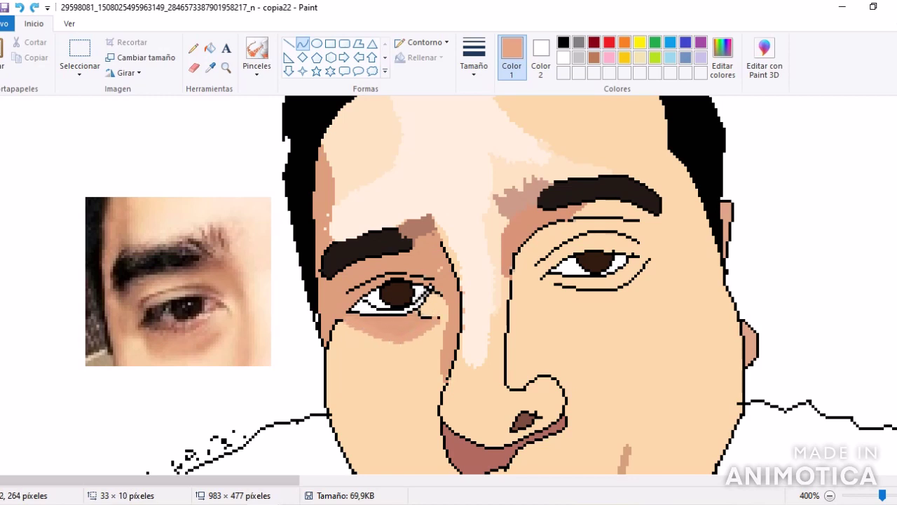
Outline and colour the upper eyelid of the left-hand eye in light beige with the Pencil.
left_click(194, 48)
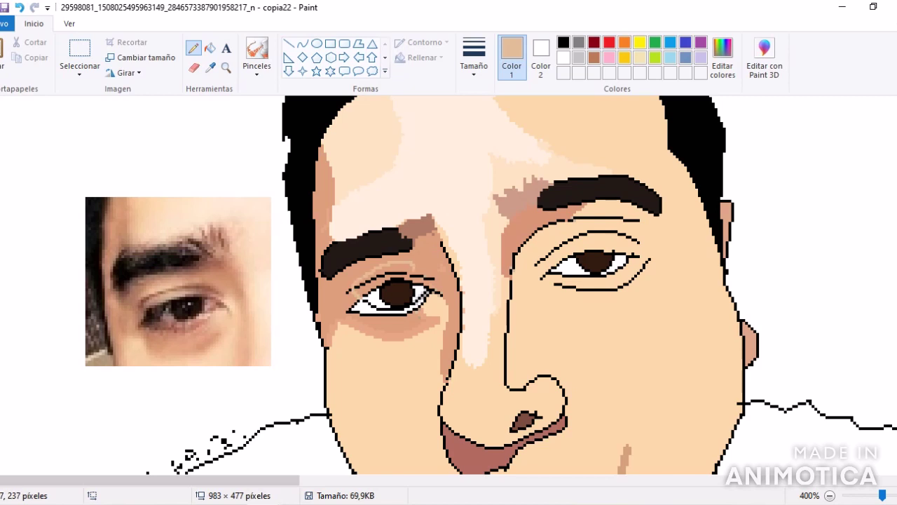
left_click(226, 67)
left_click(684, 420)
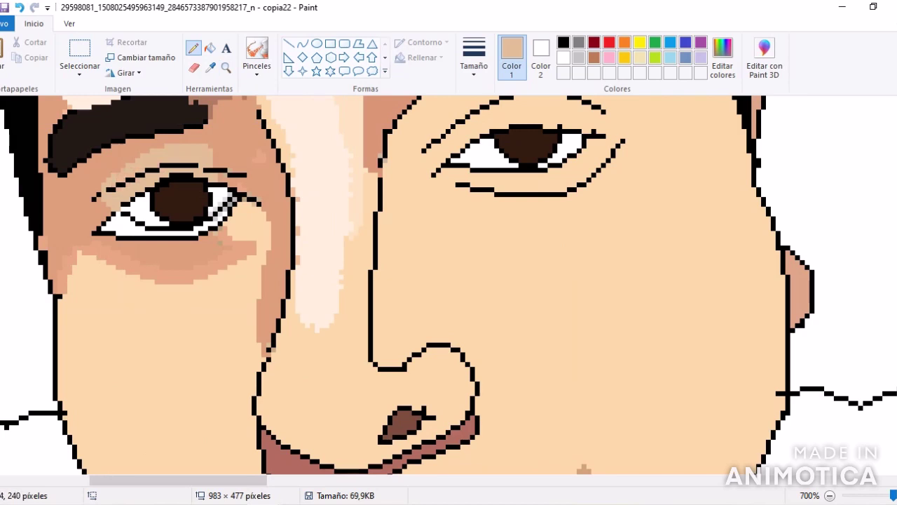
Replace the black upper-lid crease of the left-hand eye with a brown curve about 33 pixels wide.
scroll(449, 280, "left", 5)
left_click(211, 68)
left_click(596, 269)
left_click(303, 44)
left_click_drag(499, 198, 654, 174)
left_click_drag(574, 183, 575, 169)
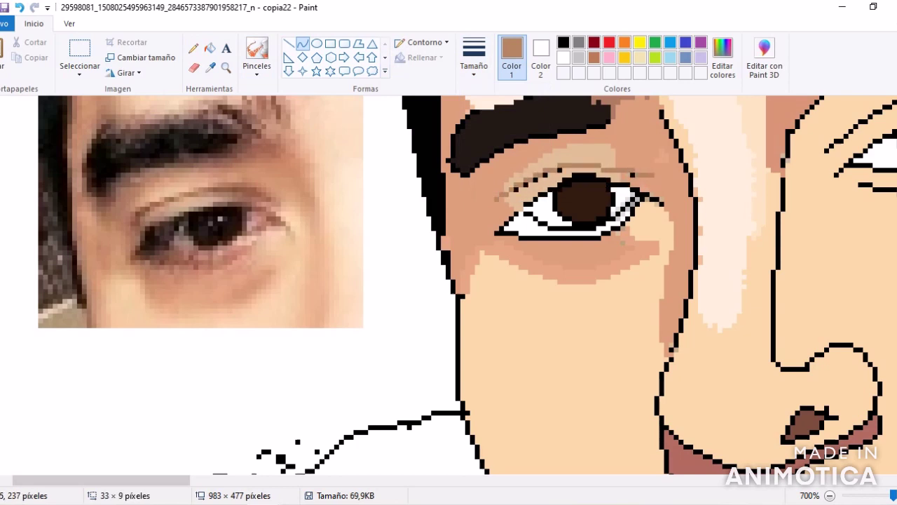
key("ctrl+z")
left_click_drag(500, 197, 653, 174)
mouse_move(575, 184)
left_mouse_down()
mouse_move(580, 170)
mouse_move(580, 190)
left_mouse_up()
left_click_drag(499, 198, 654, 173)
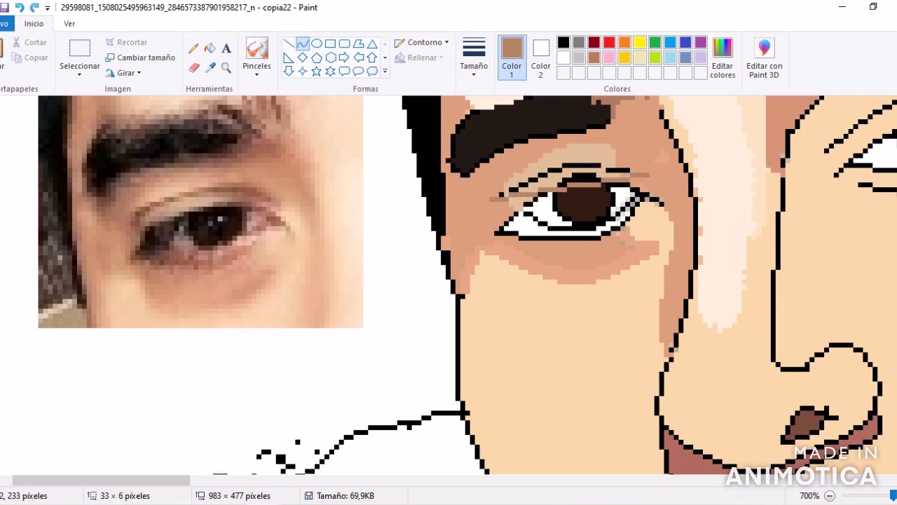
left_click_drag(582, 189, 582, 172)
Cover the leftover black pixels along the upper-lid crease with the surrounding skin tones.
left_click(211, 67)
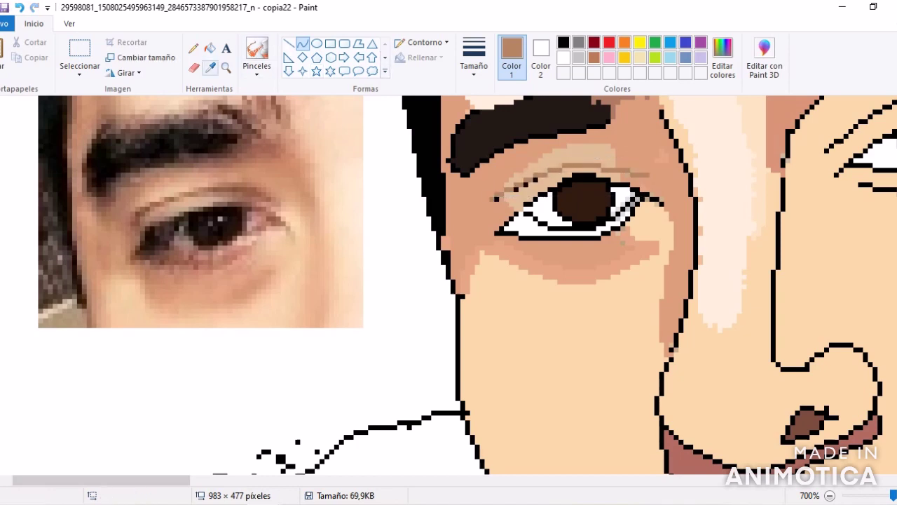
left_click(501, 203)
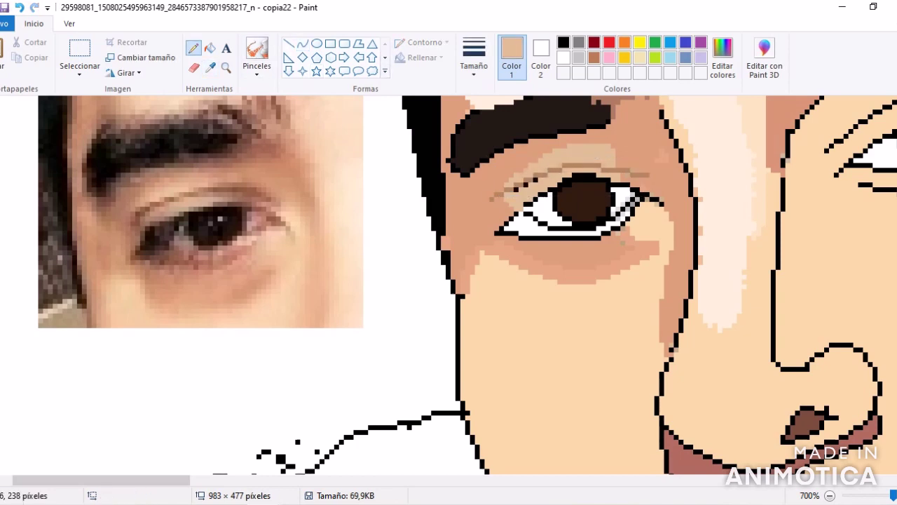
Outline and fill a slightly darker tan shadow on the temple beside the left-hand eye, extending it down to the cheek.
left_click(211, 67)
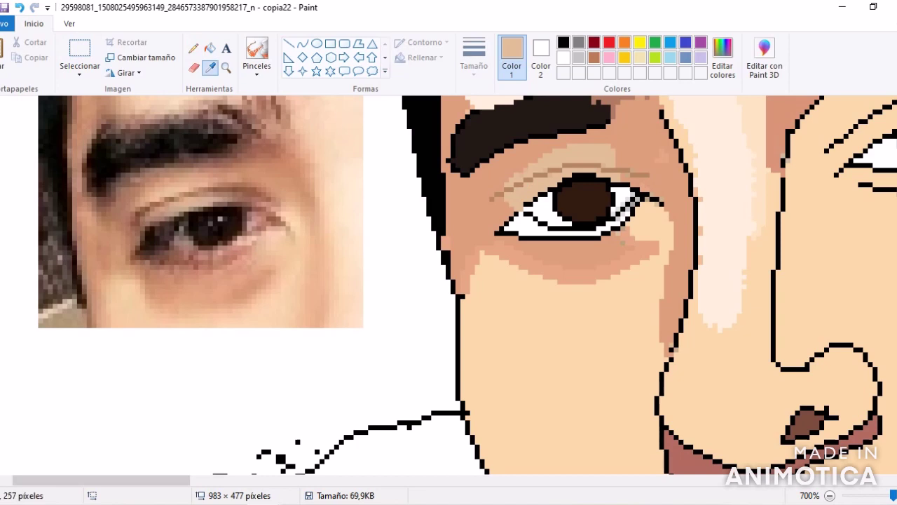
left_click(491, 262)
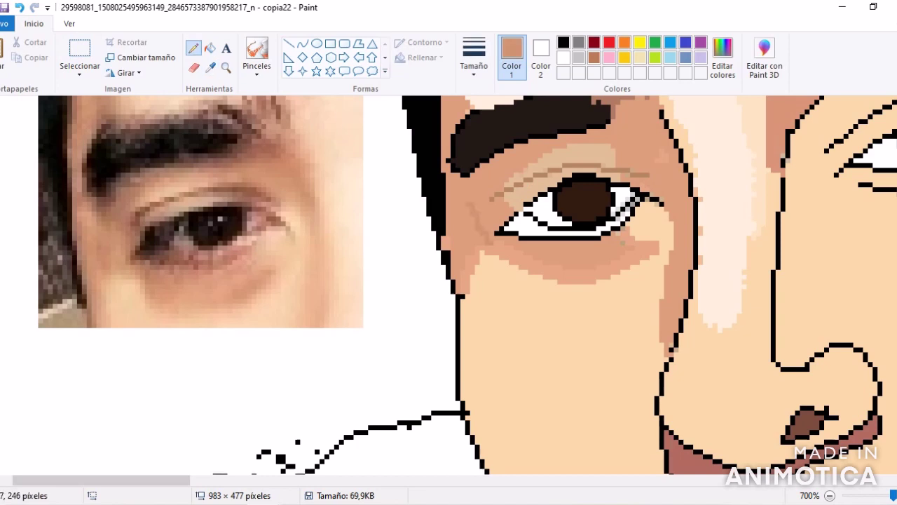
left_click(210, 47)
left_click(465, 231)
left_click(193, 48)
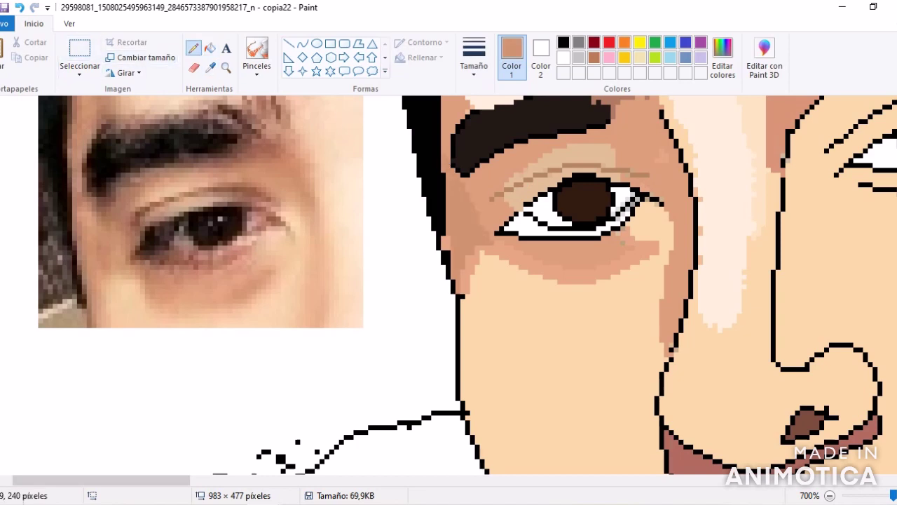
left_click_drag(484, 246, 463, 273)
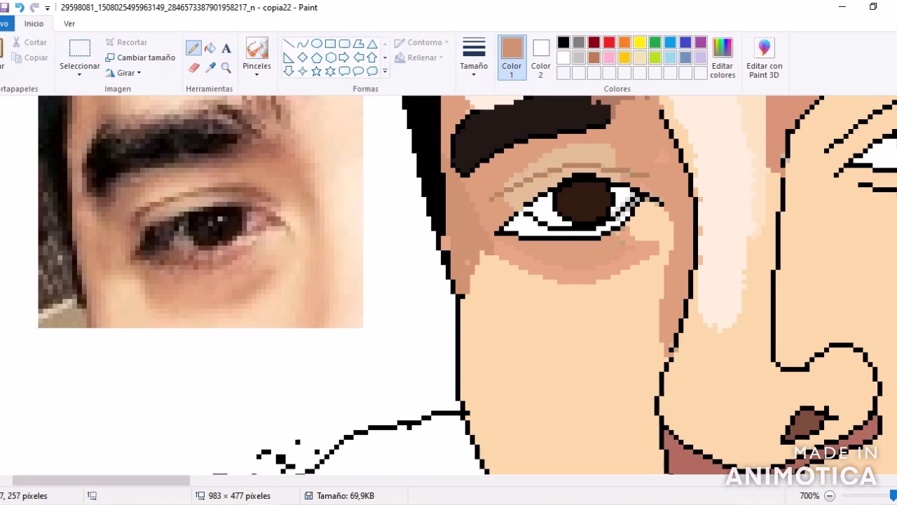
Colour the outer corner of the left-hand eye dark brown and its inner corner dusty pink with the Pencil.
scroll(10, 167, "down", 6)
scroll(10, 167, "up", 3)
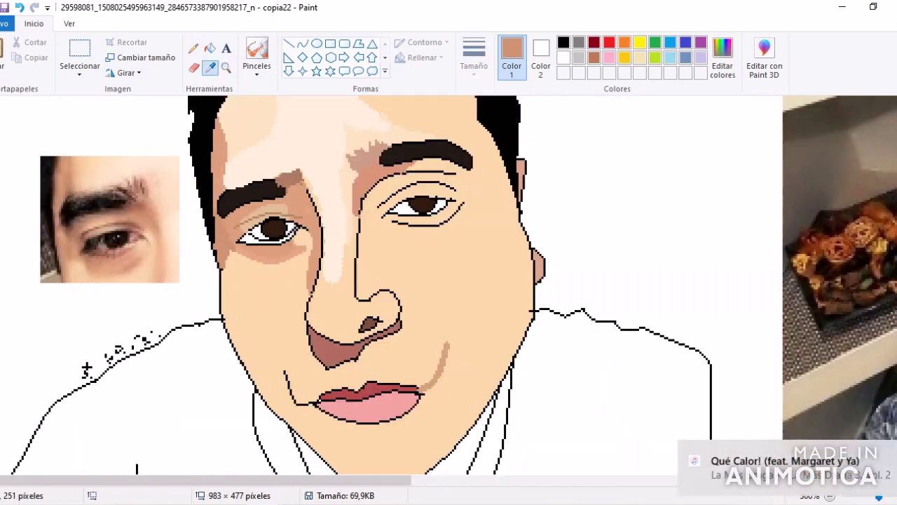
left_click(425, 151)
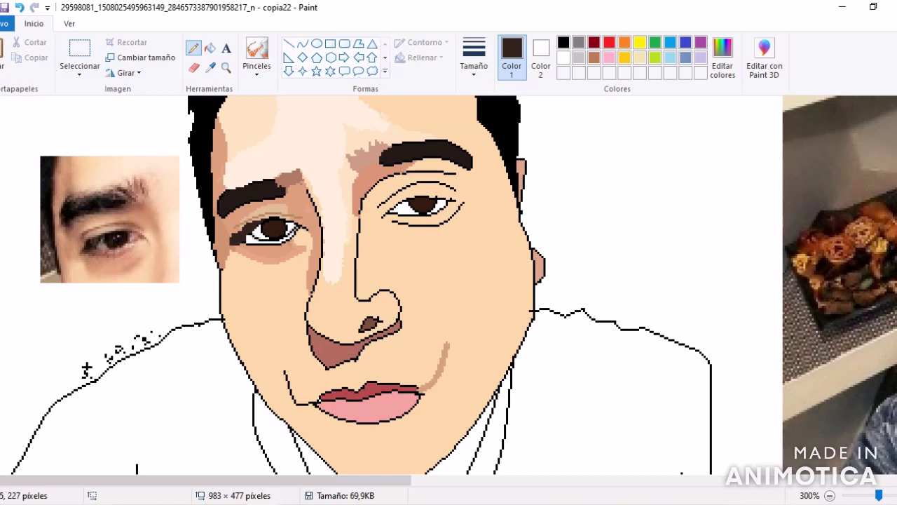
left_click(210, 67)
left_click(336, 336)
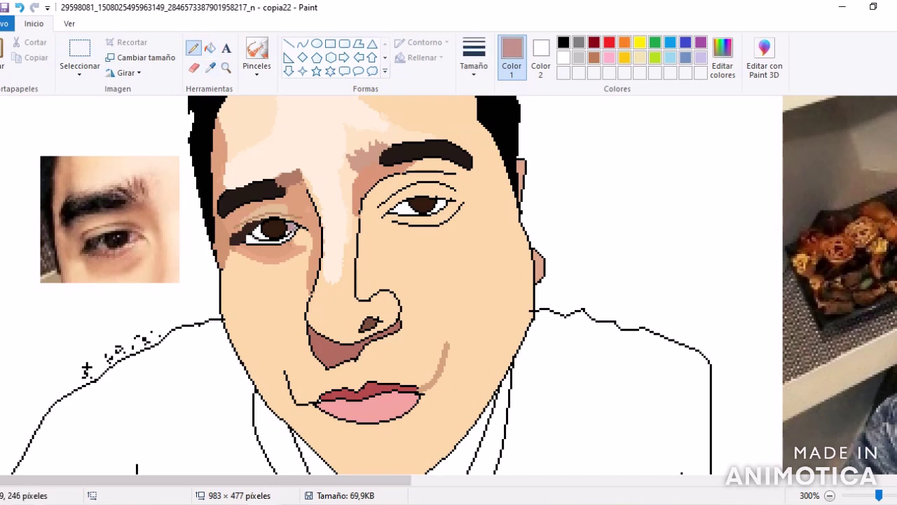
scroll(86, 370, "up", 1)
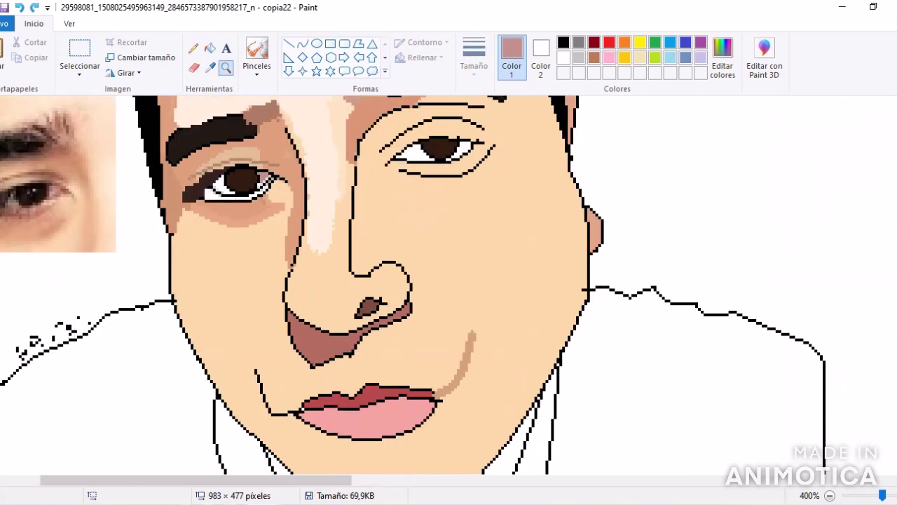
left_click(231, 504)
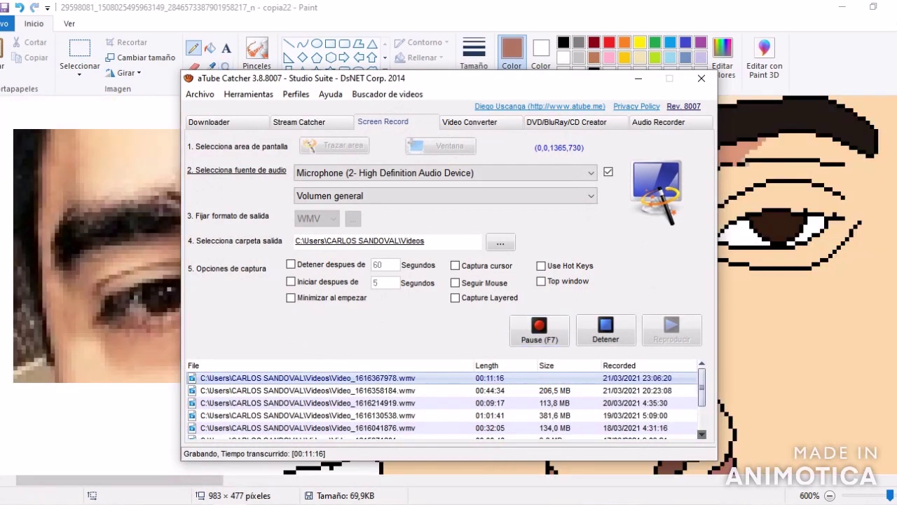
left_click(638, 78)
scroll(64, 400, "down", 2)
scroll(64, 401, "up", 1)
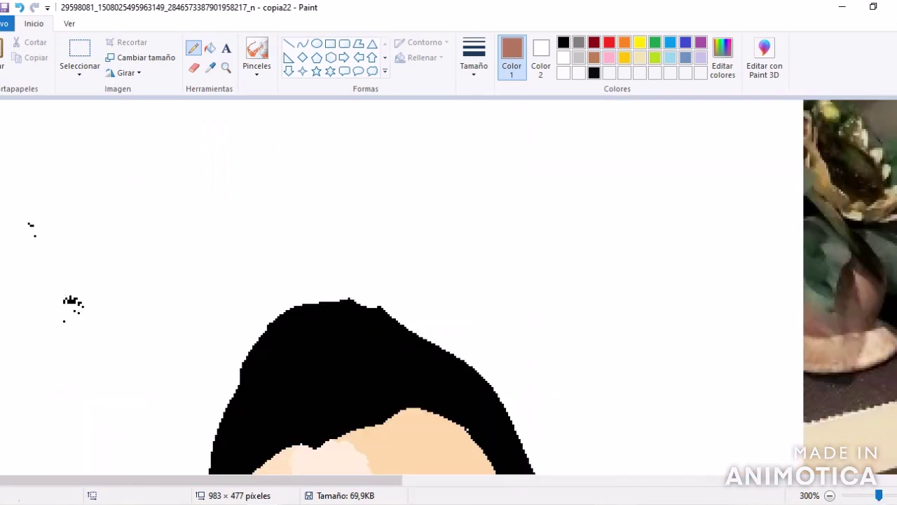
Sample a dark greyish brown and lighten the outer corner of the left-hand eye with the Pencil.
left_click(226, 68)
left_click(137, 379)
left_click(210, 67)
left_click(389, 165)
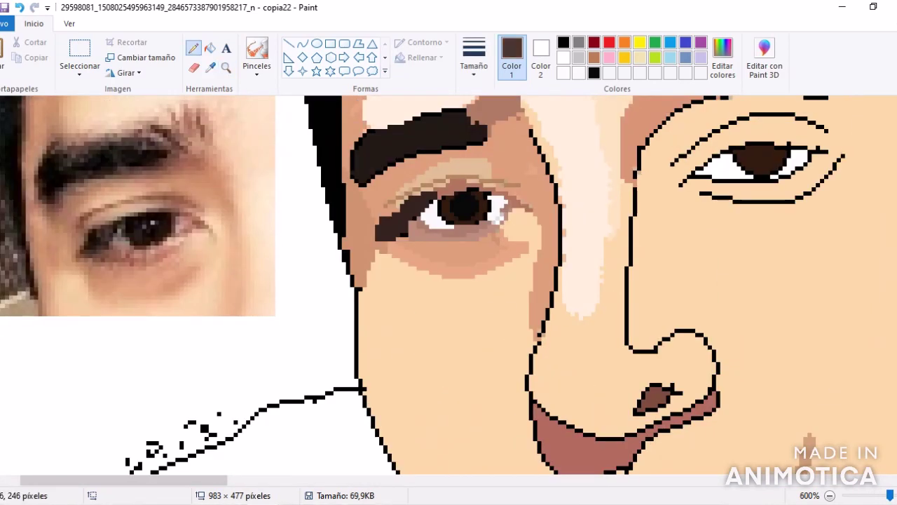
left_click_drag(407, 209, 429, 201)
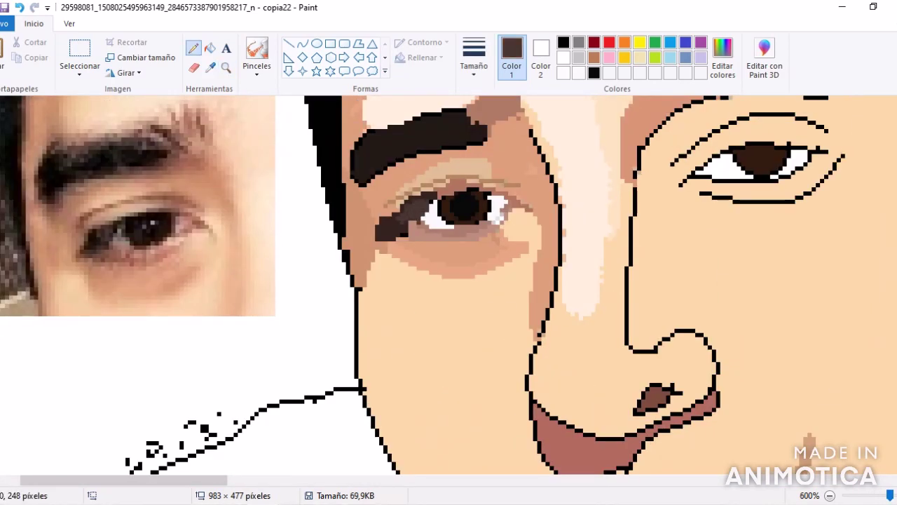
Sample a tan skin tone and touch up the skin at the outer corner of the left-hand eye.
scroll(448, 288, "down", 5)
scroll(449, 288, "up", 3)
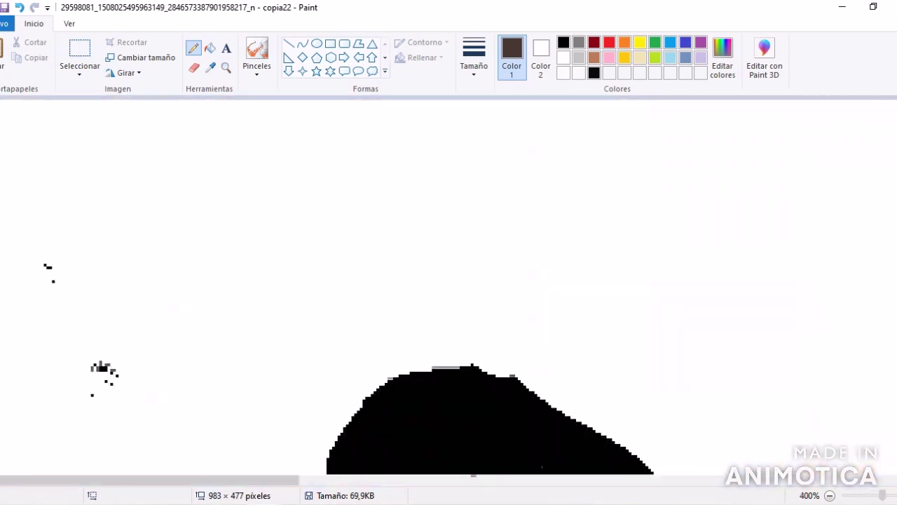
scroll(449, 286, "down", 5)
left_click(210, 68)
left_click(346, 252)
left_click_drag(345, 246, 349, 238)
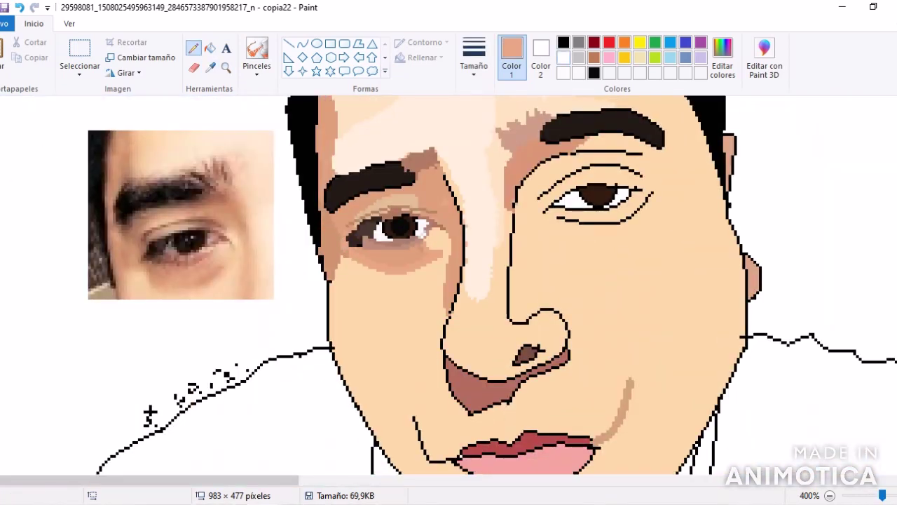
Add a small near-white highlight to the iris of the left-hand eye.
left_click(579, 72)
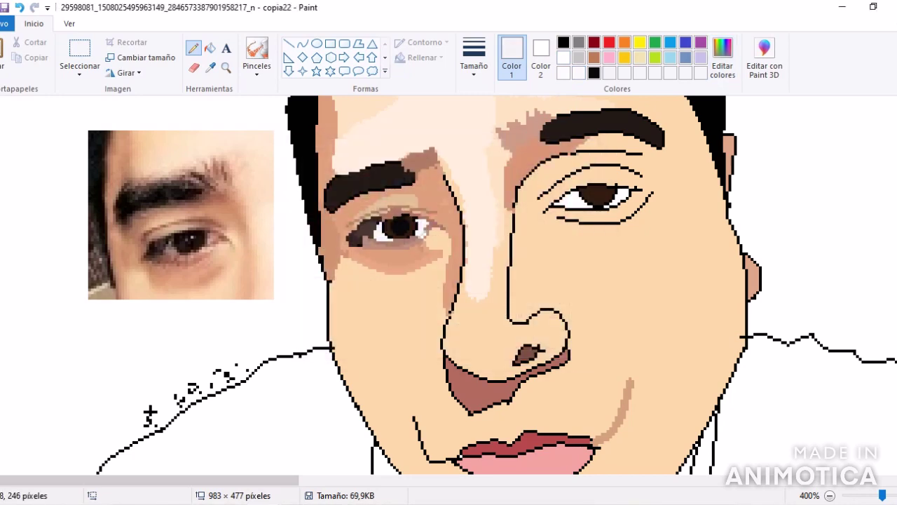
scroll(150, 414, "down", 3)
scroll(107, 429, "up", 2)
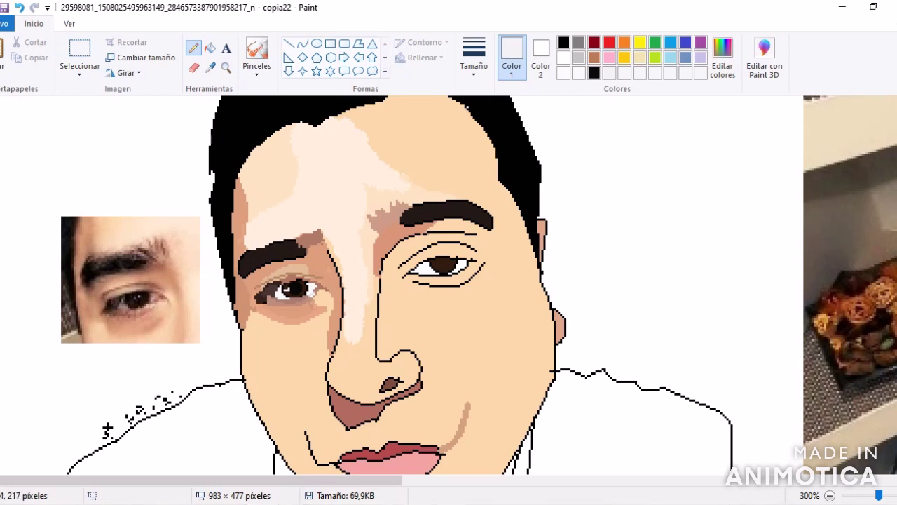
Erase the black outline along the left-hand side of the nose bridge using a sampled tan as the background colour.
left_click(563, 42)
left_click_drag(200, 479, 326, 480)
left_click(210, 67)
right_click(140, 315)
left_click(194, 67)
mouse_move(79, 312)
left_mouse_down()
mouse_move(26, 341)
mouse_move(16, 242)
left_mouse_up()
scroll(15, 241, "left", 3)
scroll(290, 232, "right", 3)
scroll(289, 232, "left", 6)
Sample a light peach tone and touch up the skin between the left-hand eye's inner corner and the nose.
left_click(210, 67)
left_click(413, 140)
left_click(193, 48)
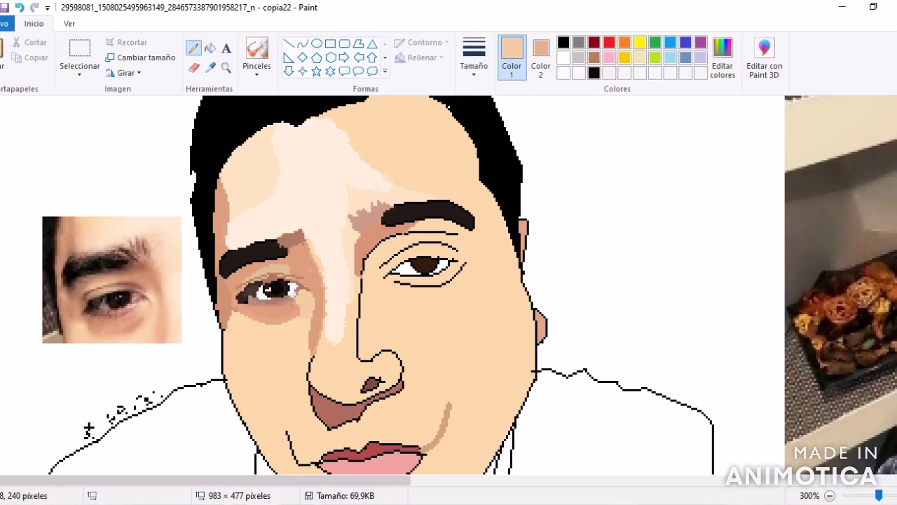
left_click(225, 67)
left_click(144, 365)
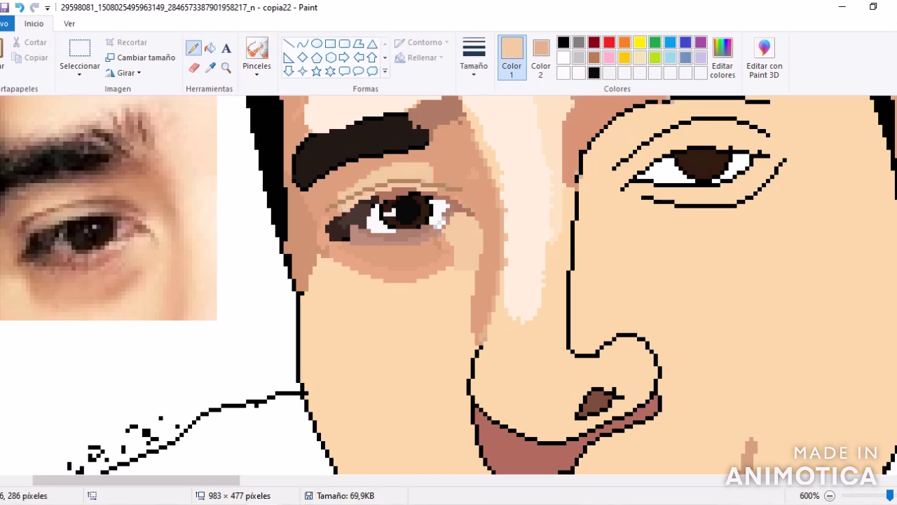
Fill the left-hand eyebrow with a sampled near-black grey.
left_click(225, 67)
right_click(10, 168)
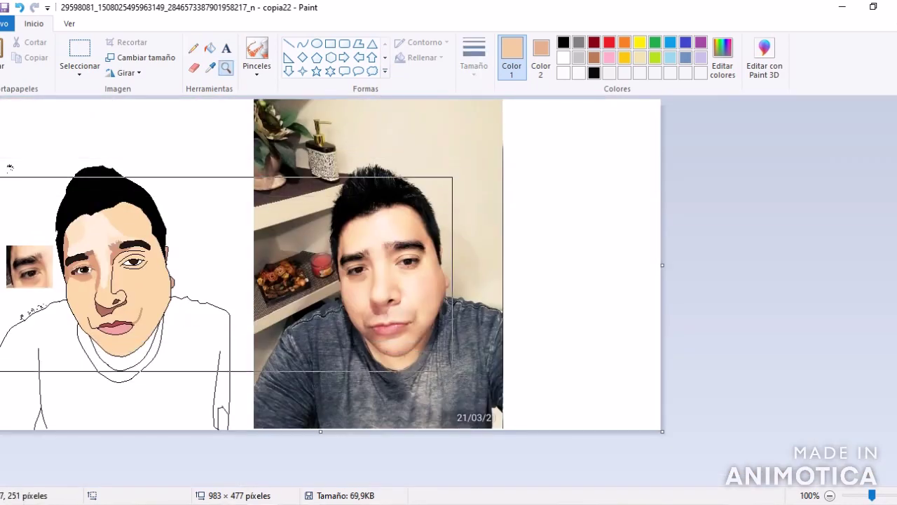
left_click(223, 267)
left_click(80, 70)
left_click(226, 67)
left_click(179, 314)
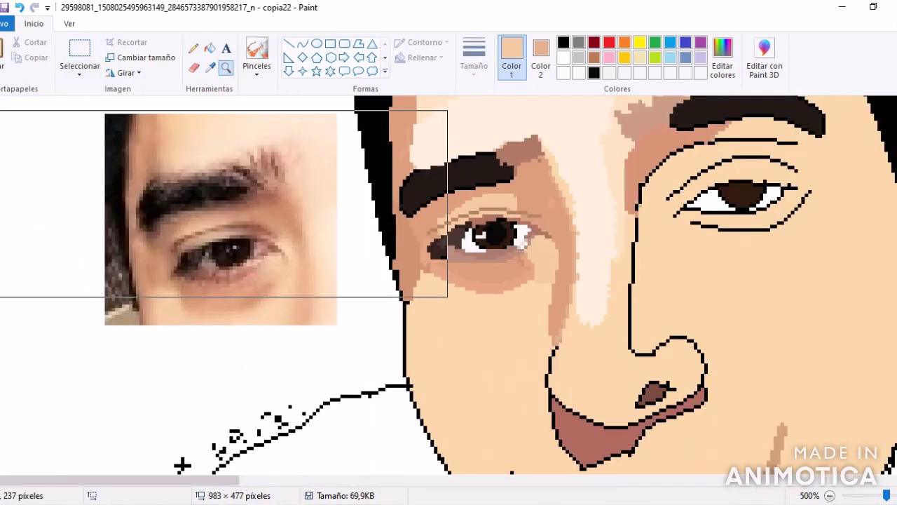
scroll(449, 280, "down", 5)
scroll(449, 280, "up", 5)
left_click(210, 67)
left_click(455, 253)
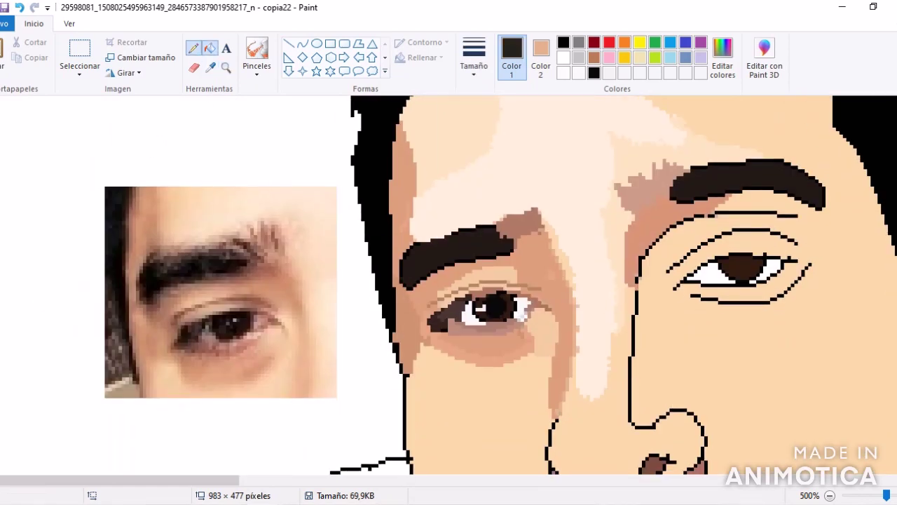
Paint greyish-brown hairs along the upper and lower edges of the left-hand eyebrow and shade its inner end.
left_click(522, 226)
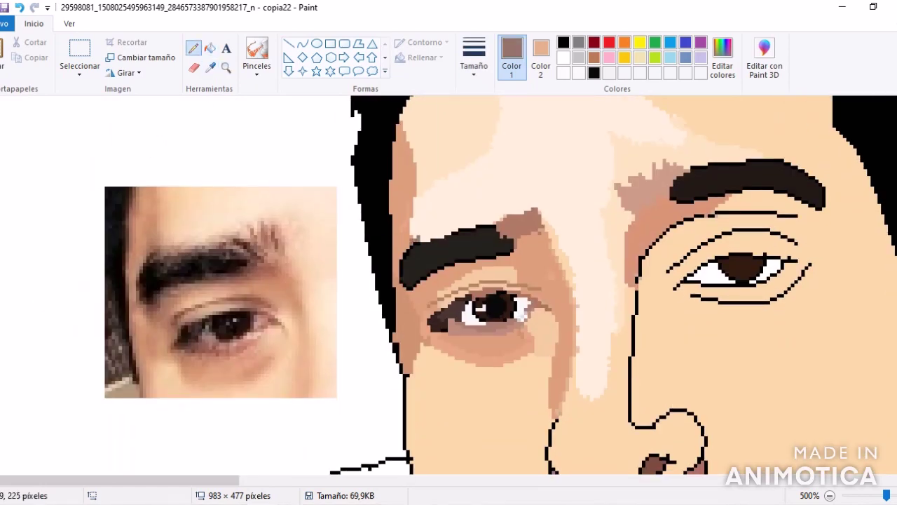
left_click_drag(460, 224, 489, 221)
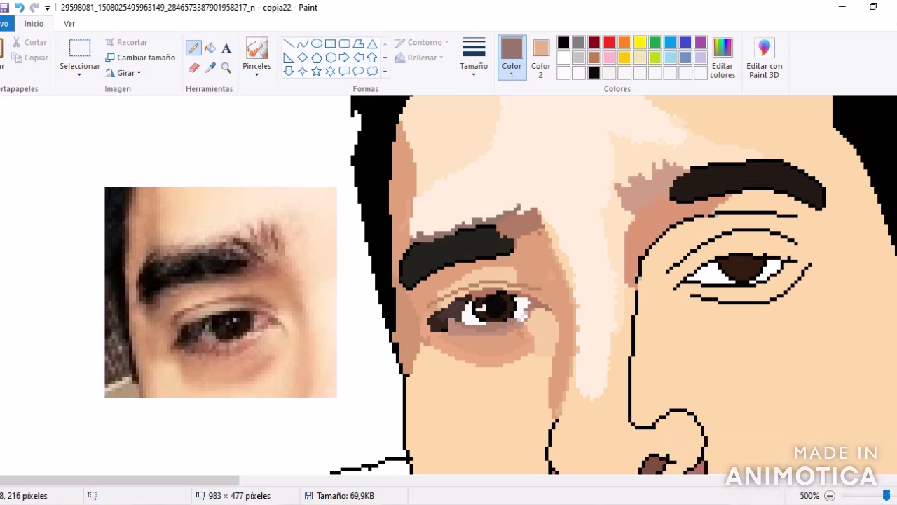
left_click_drag(540, 205, 546, 193)
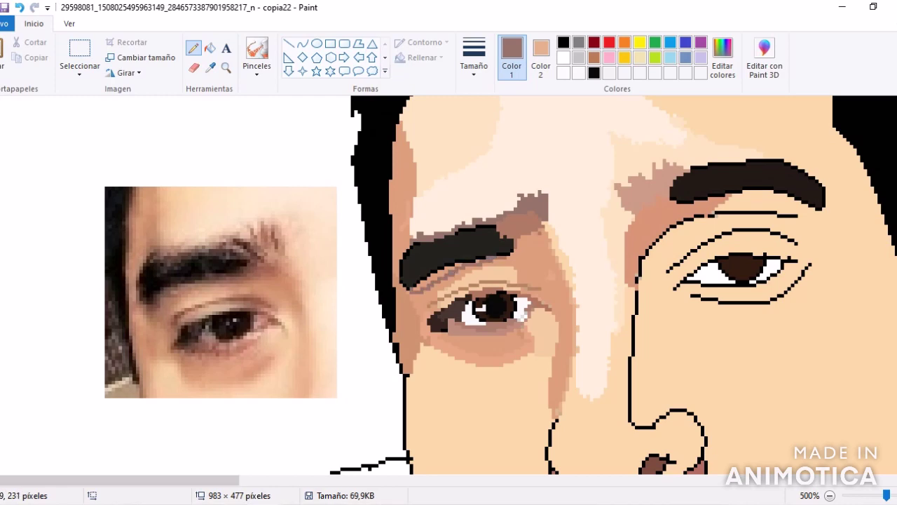
left_click(209, 48)
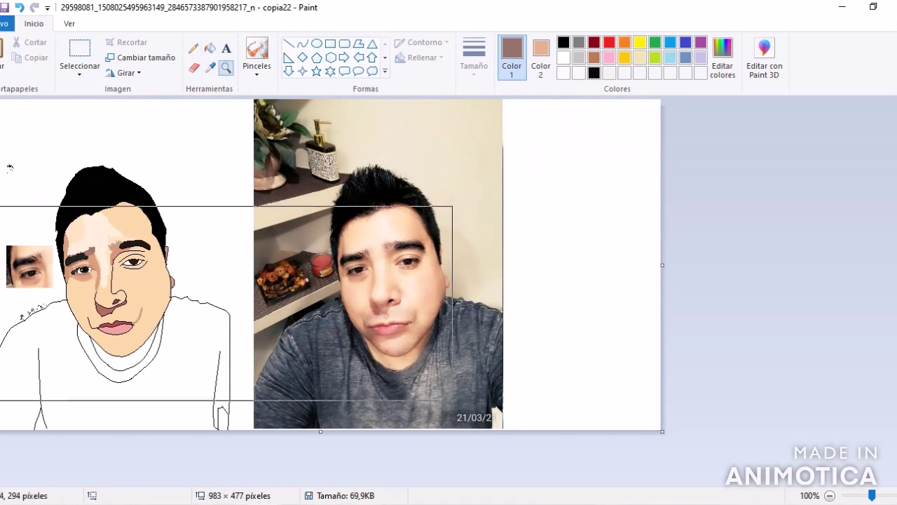
Delete the eye close-up beside the portrait and restore a white background in its place.
left_click(3, 301)
left_click(79, 49)
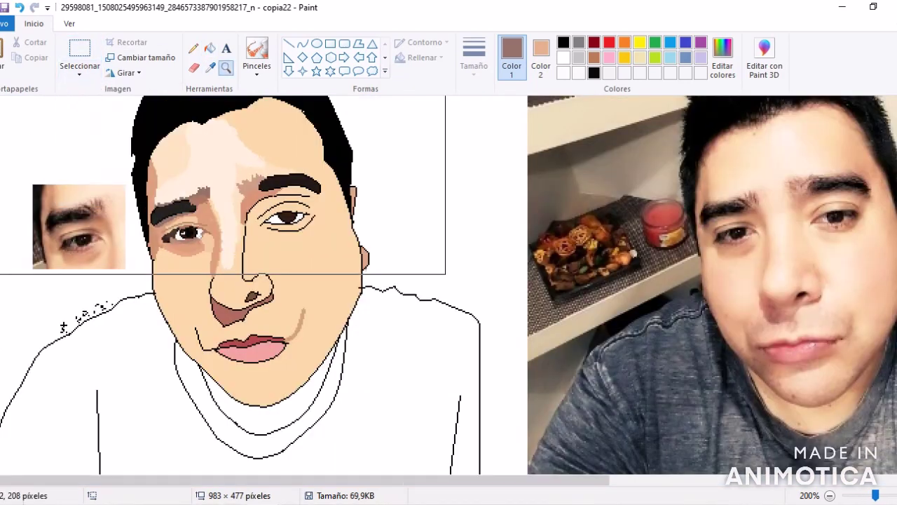
scroll(63, 327, "up", 1)
left_click_drag(52, 220, 204, 380)
right_click(163, 190)
left_click(197, 197)
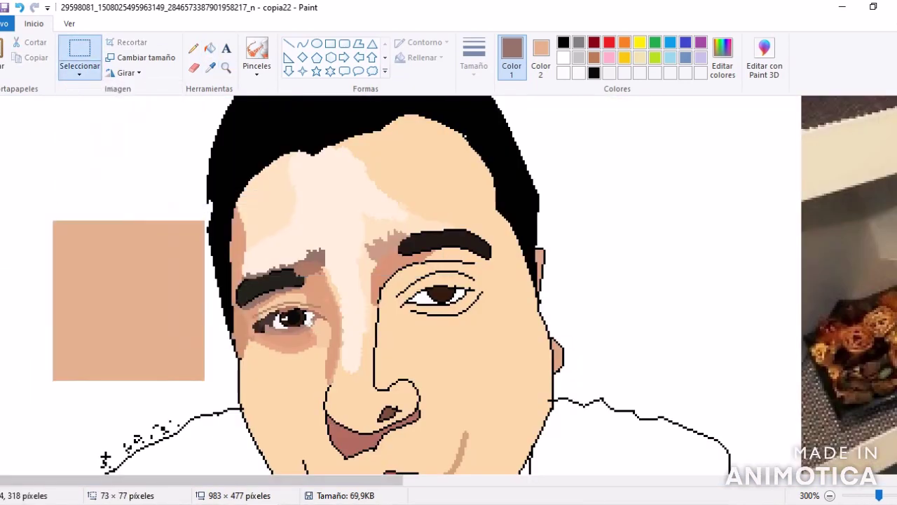
left_click(541, 56)
left_click(563, 57)
left_click(209, 48)
left_click(128, 301)
key("ctrl+z")
Copy an area of about 118 × 160 pixels with the forehead, eyes and nose from the reference photo and paste it beside the portrait.
left_click_drag(202, 481, 446, 480)
left_click(79, 70)
left_click(120, 105)
left_click_drag(441, 132, 621, 474)
right_click(618, 339)
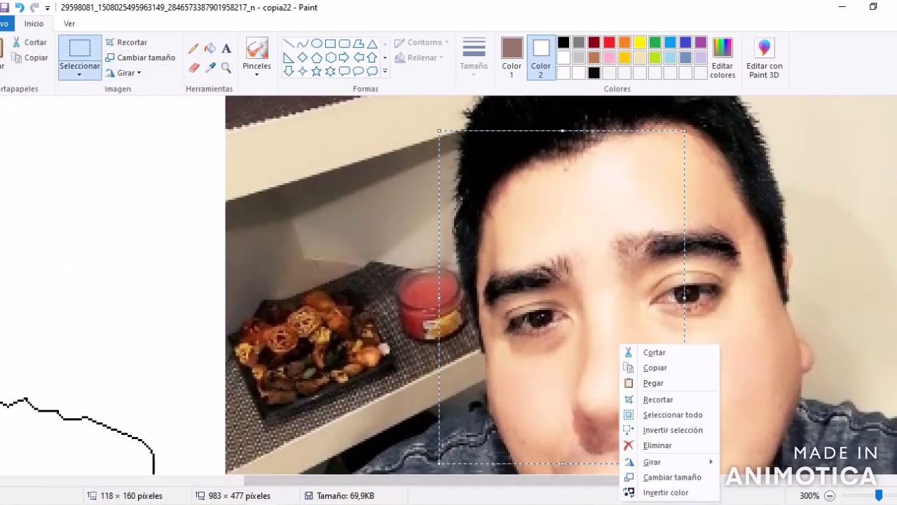
left_click(652, 366)
left_click_drag(449, 480, 200, 481)
right_click(59, 257)
left_click(81, 292)
left_click_drag(81, 293, 74, 286)
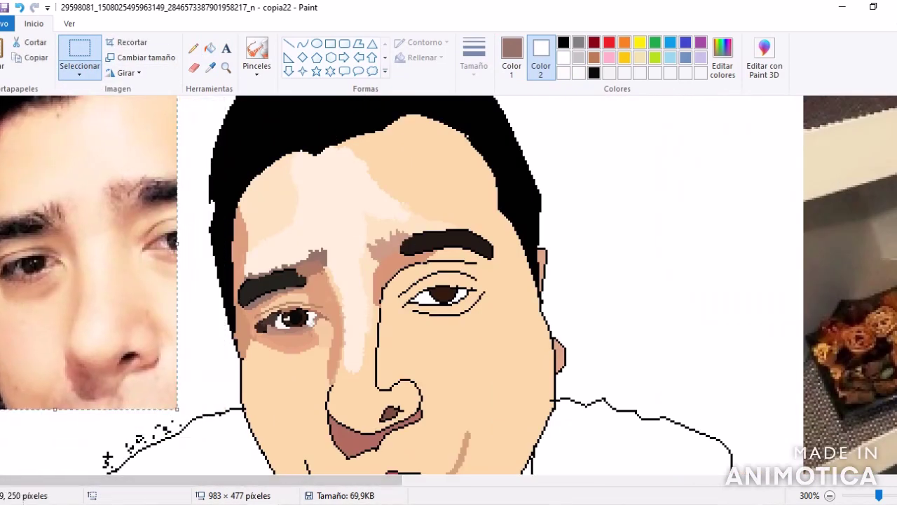
Sample a pinkish peach tone and scribble a small swatch of it on the blank area beside the portrait's ear.
scroll(449, 280, "down", 1)
left_click(210, 68)
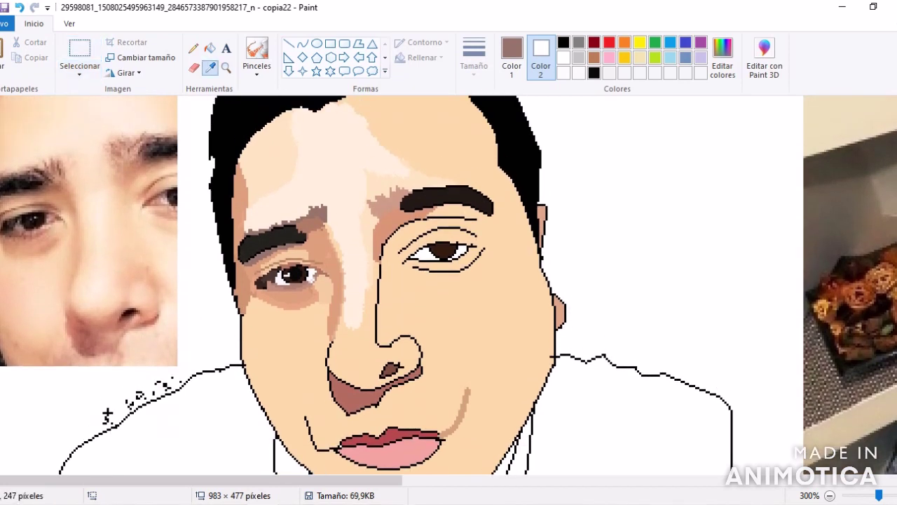
left_click(463, 316)
left_click_drag(610, 217, 615, 260)
Erase the crease line above the right-hand eye and parts of the black nose outline using the face's skin tone.
left_click(210, 67)
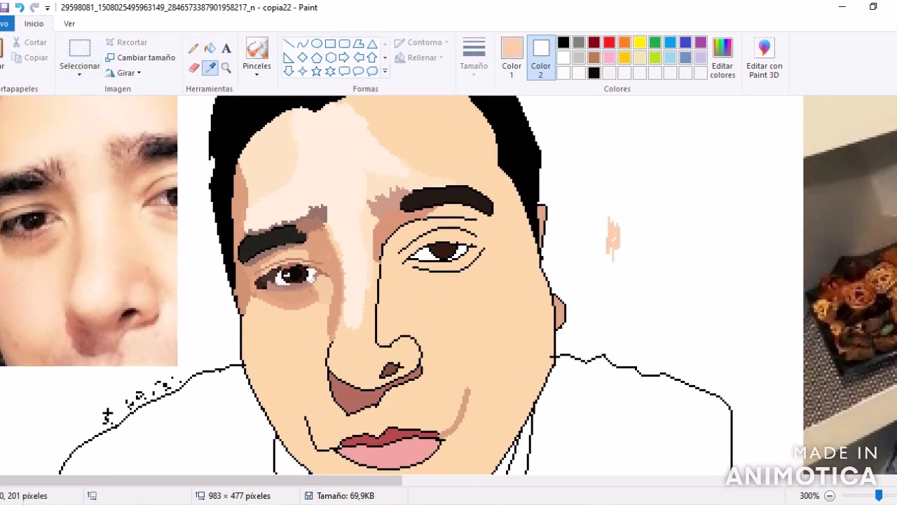
right_click(421, 123)
left_click(511, 56)
left_click(563, 43)
left_click(194, 68)
mouse_move(373, 286)
left_mouse_down()
mouse_move(383, 252)
mouse_move(405, 218)
mouse_move(465, 216)
mouse_move(491, 230)
left_mouse_up()
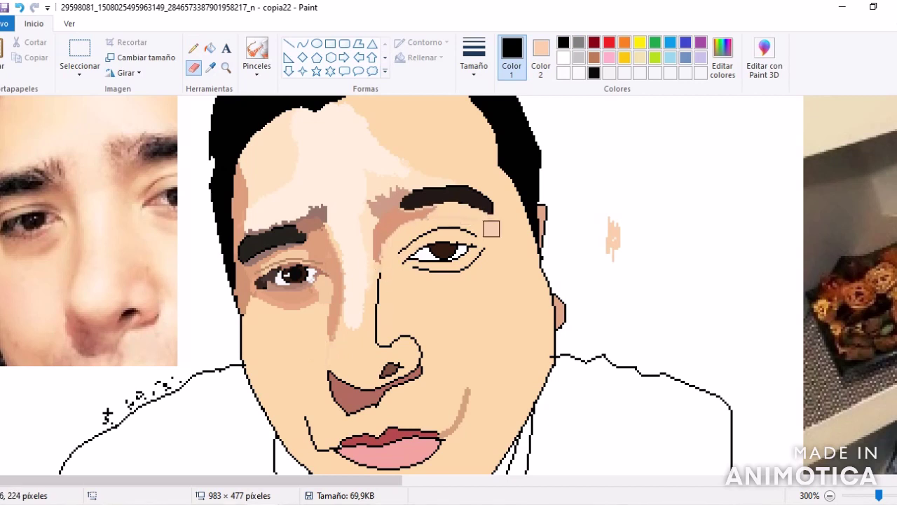
Outline the nose bridge and tip in a sampled pale peach with the Curve tool and Pencil, and fill the area.
left_click(210, 67)
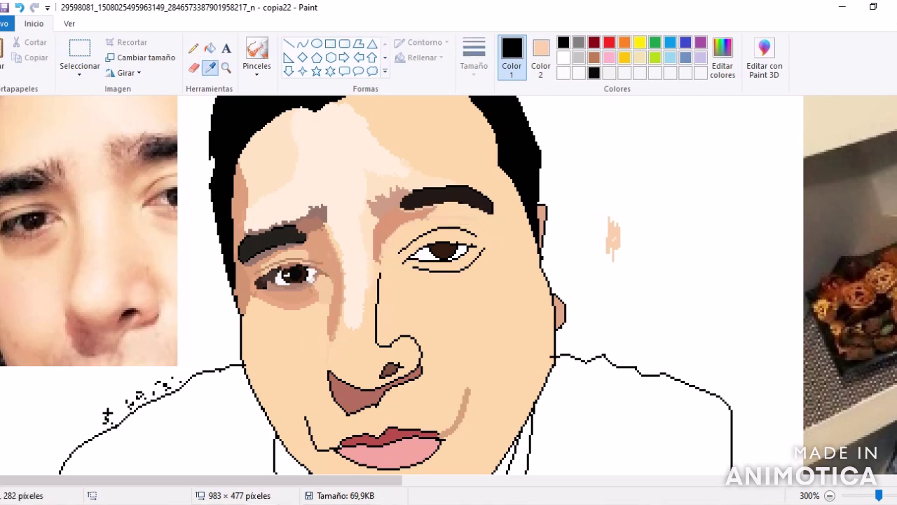
left_click(309, 140)
left_click(302, 43)
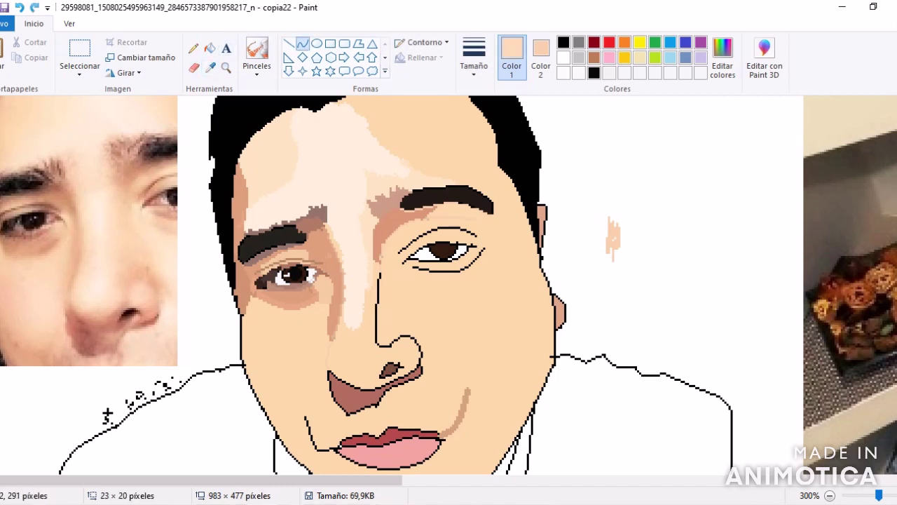
left_click(226, 67)
left_click(332, 346)
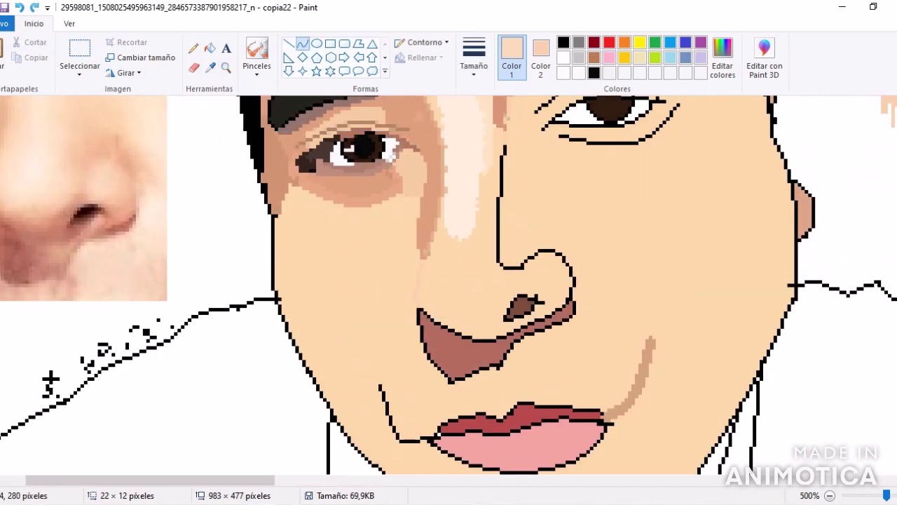
left_click(193, 48)
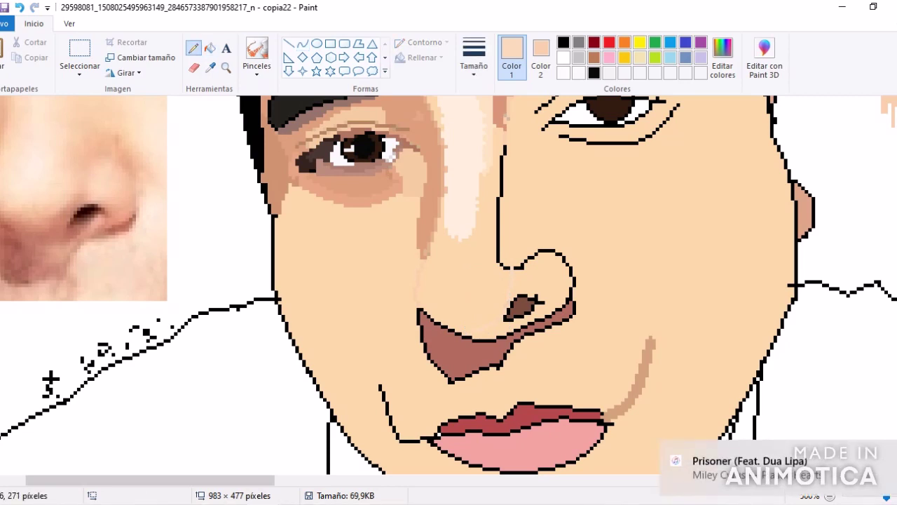
left_click(209, 48)
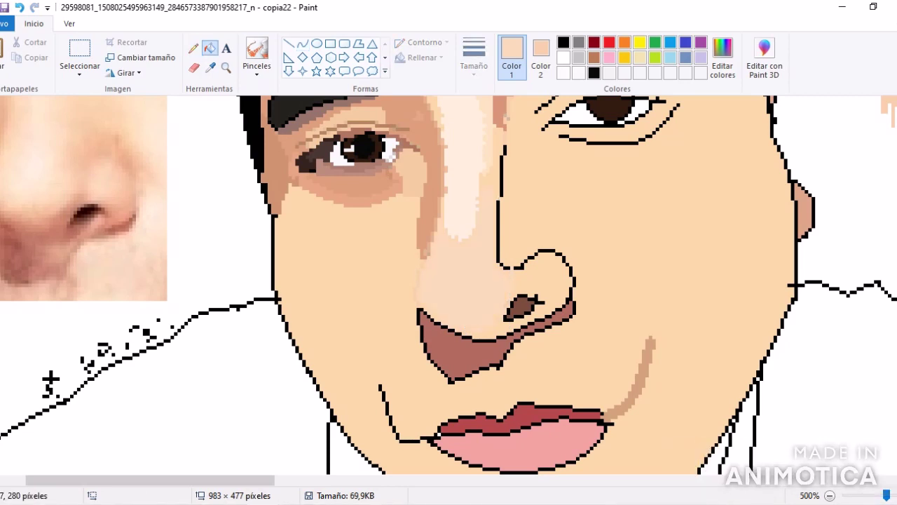
Draw a reddish-tan curve along the underside of the nose tip and fill the strip beneath it as a shadow.
left_click(211, 68)
left_click(14, 267)
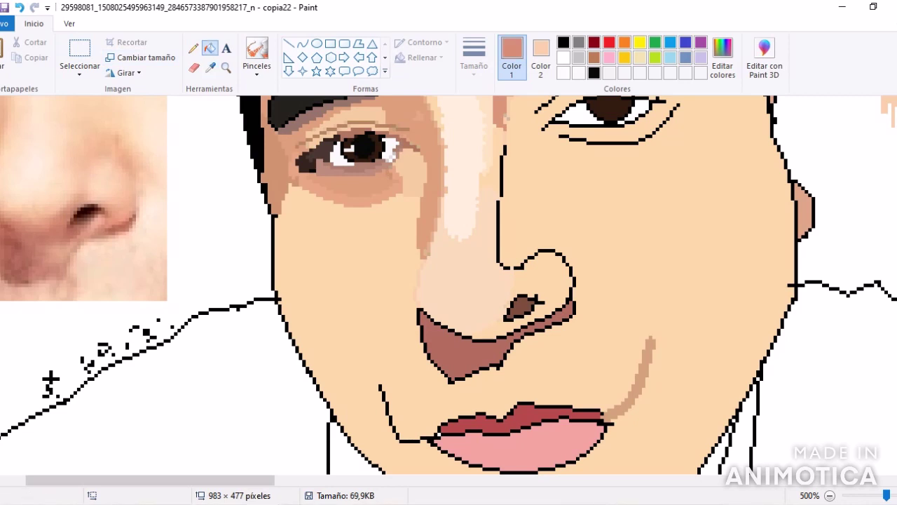
left_click(302, 43)
mouse_move(419, 304)
left_mouse_down()
mouse_move(499, 313)
mouse_move(459, 327)
left_mouse_up()
left_click(459, 327)
left_click(210, 48)
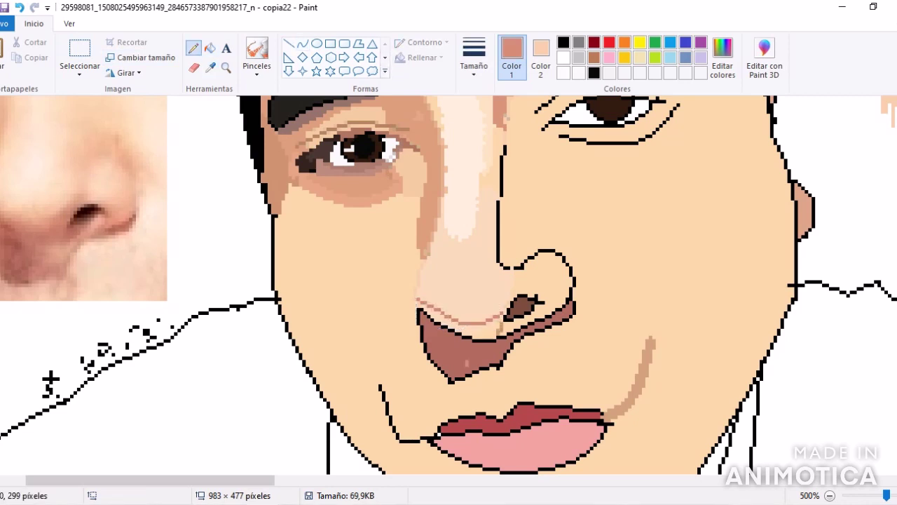
key("alt+h")
key("p")
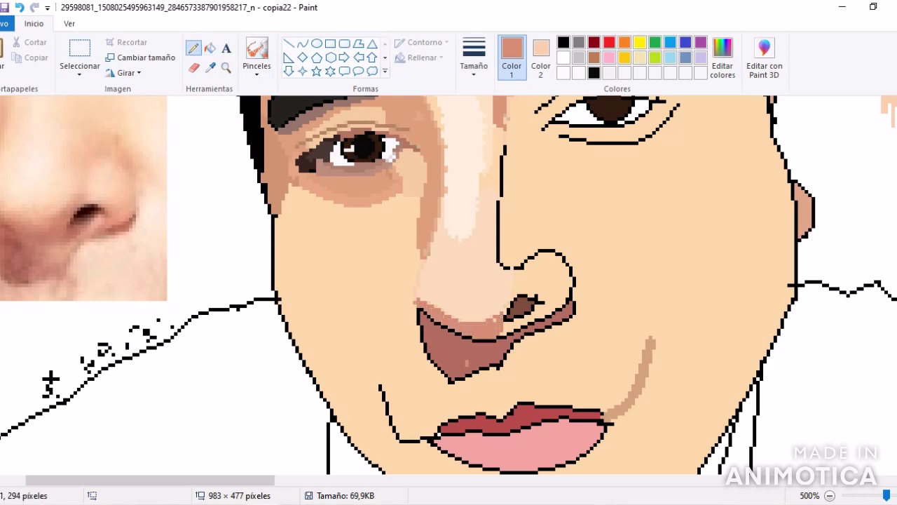
Narrow the tan shadow beside the nose bridge by painting over its edge with the face's skin tone.
left_click(210, 68)
left_click(652, 210)
left_click_drag(419, 228, 423, 242)
Fill the shadow shape under the nose with a lighter dusty pink, and set the drawing colour to black.
left_click(210, 67)
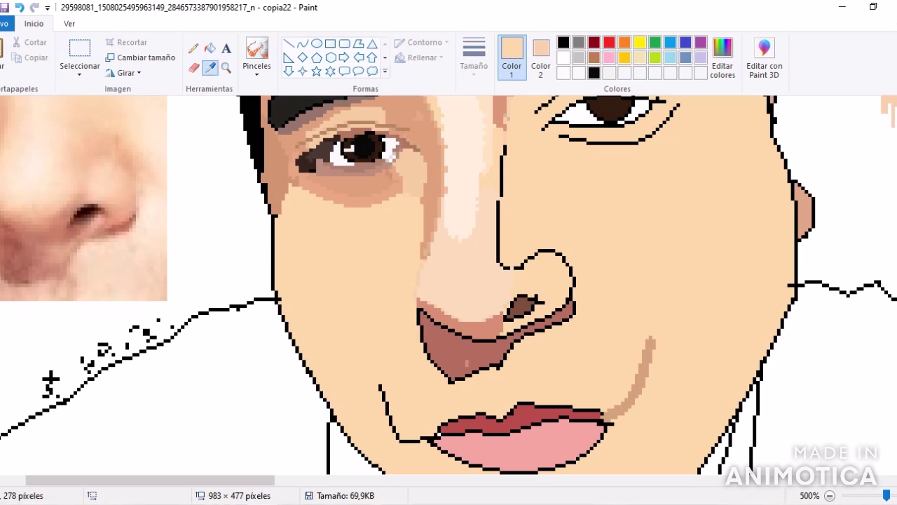
left_click(557, 310)
left_click(210, 48)
left_click(463, 343)
left_click(563, 42)
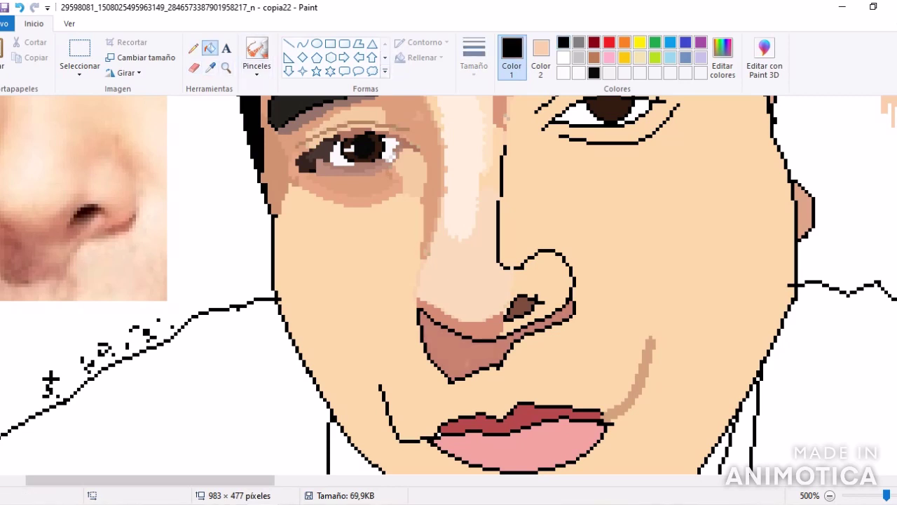
Cover the black outlines around and across the shadow under the nose with its own sampled dusty pink using the Eraser.
left_click(541, 60)
left_click(563, 57)
left_click(211, 68)
right_click(455, 340)
left_click(194, 68)
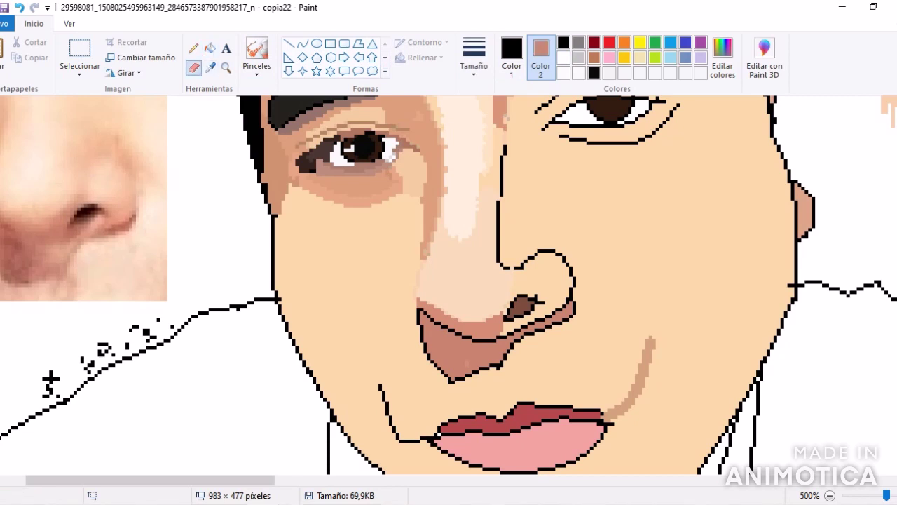
mouse_move(415, 316)
left_mouse_down()
mouse_move(424, 359)
mouse_move(496, 363)
mouse_move(531, 345)
left_mouse_up()
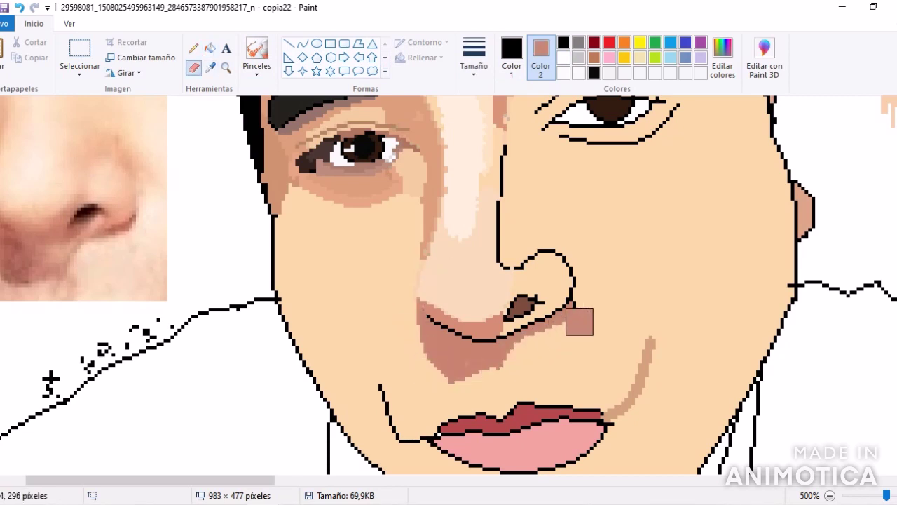
left_click(210, 67)
right_click(53, 239)
mouse_move(573, 317)
left_mouse_down()
mouse_move(537, 304)
mouse_move(521, 331)
mouse_move(543, 324)
mouse_move(457, 338)
left_mouse_up()
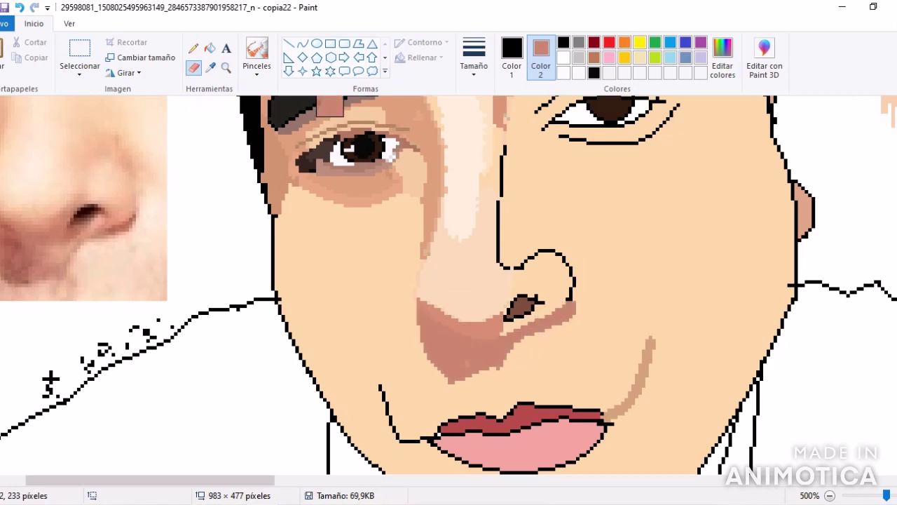
Recolour the black outline of the nose bridge and nostril wing in sampled pale peach, and the nostril's outline in brown.
left_click(211, 67)
right_click(479, 201)
mouse_move(571, 288)
left_mouse_down()
mouse_move(538, 248)
mouse_move(504, 235)
mouse_move(511, 142)
left_mouse_up()
left_click(210, 68)
right_click(517, 310)
scroll(517, 310, "down", 4)
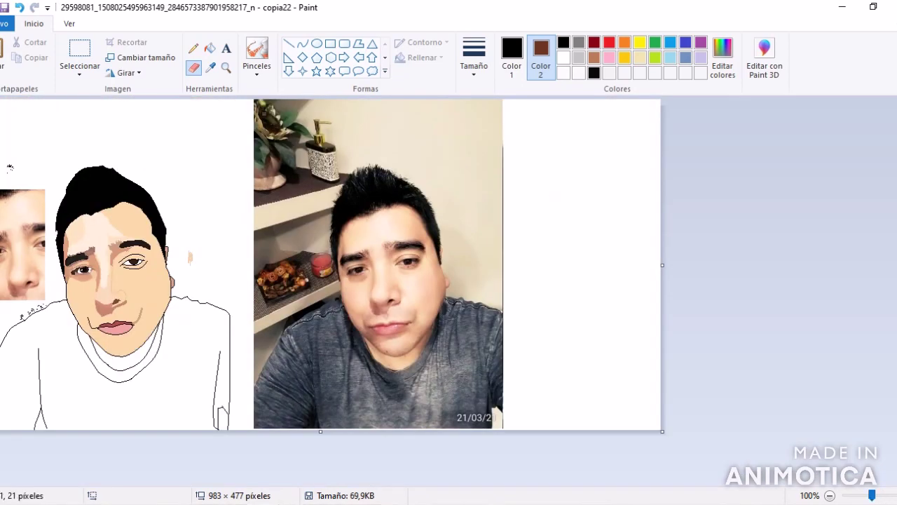
Paint a pale peach patch on the cheek beneath the finished, already shaded eye.
left_click(79, 69)
left_click(91, 150)
right_click(113, 180)
left_click(141, 203)
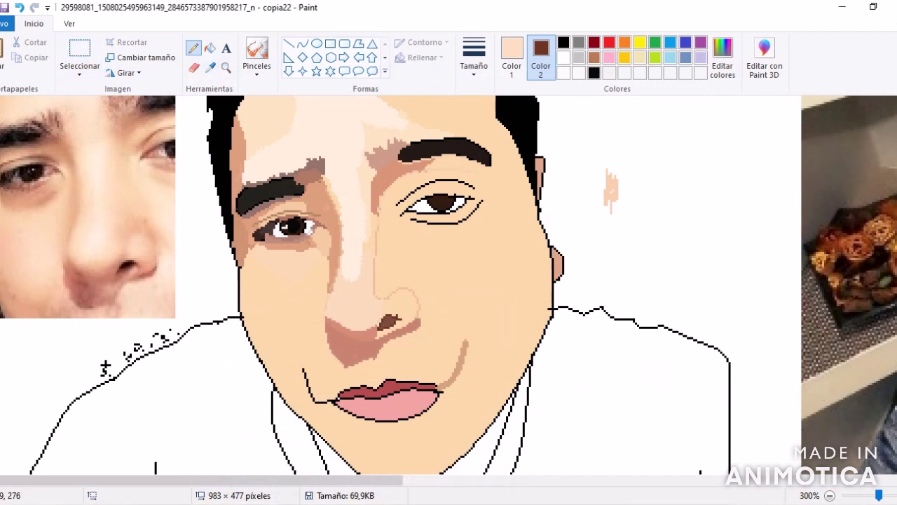
Round off the shadow under the nose in sampled dusty pink and shade the rim of the nostril wing in light orange-tan.
left_click(7, 281, "ctrl")
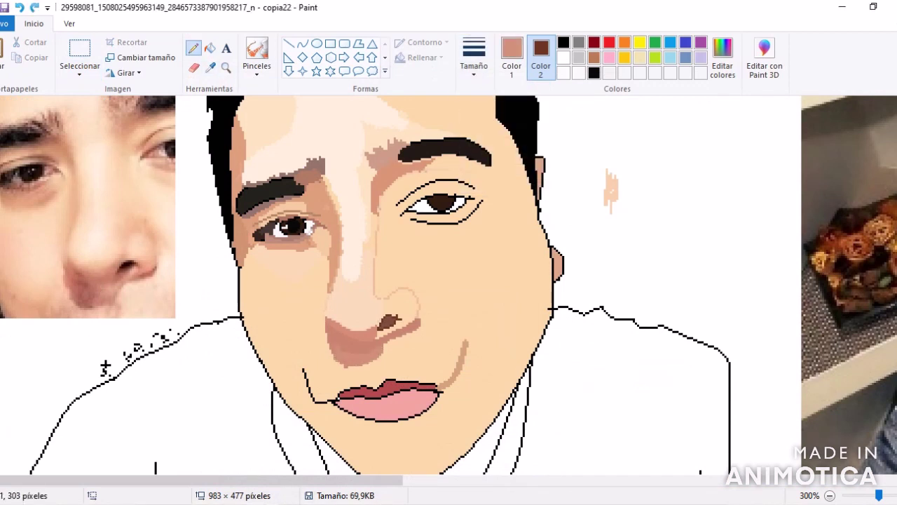
left_click(5, 181, "ctrl")
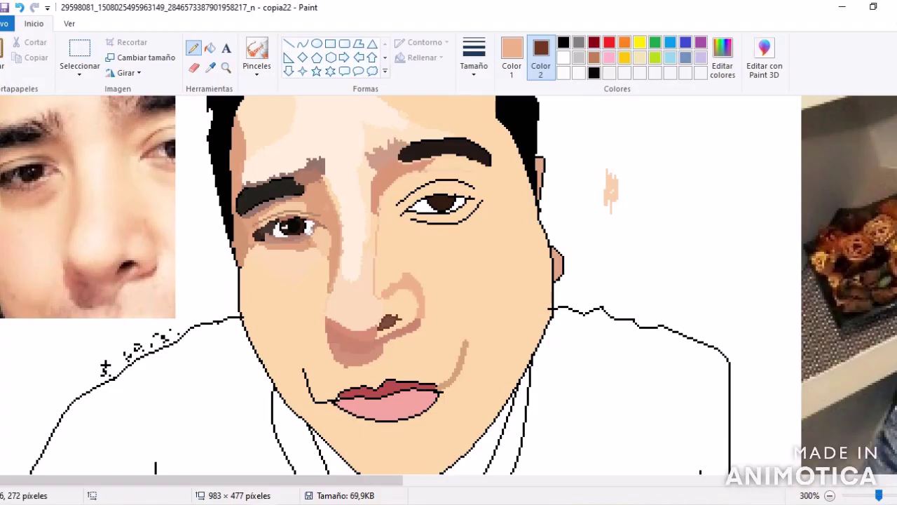
Paint the side of the nose bridge above the nostril wing in a sampled peach, covering the remaining contour line.
left_click(210, 68)
left_click(4, 266)
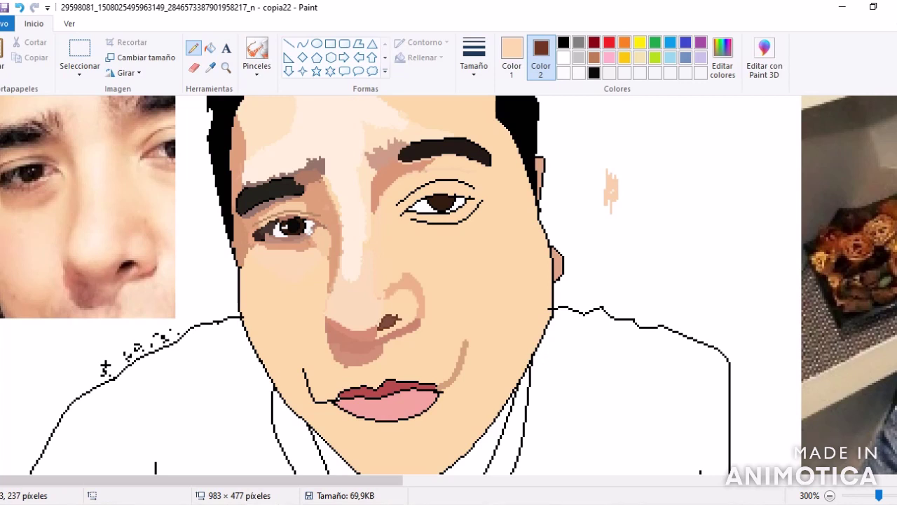
left_click(210, 67)
left_click(15, 281)
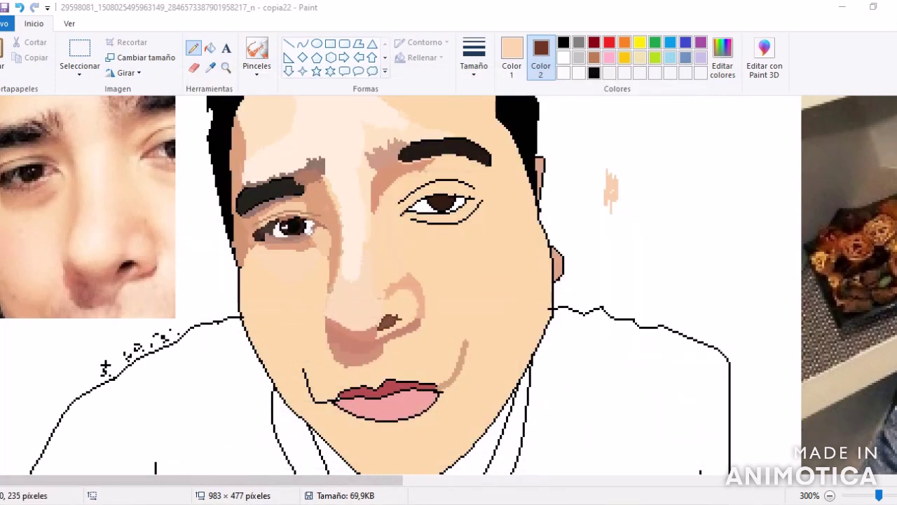
scroll(105, 366, "up", 1, "ctrl")
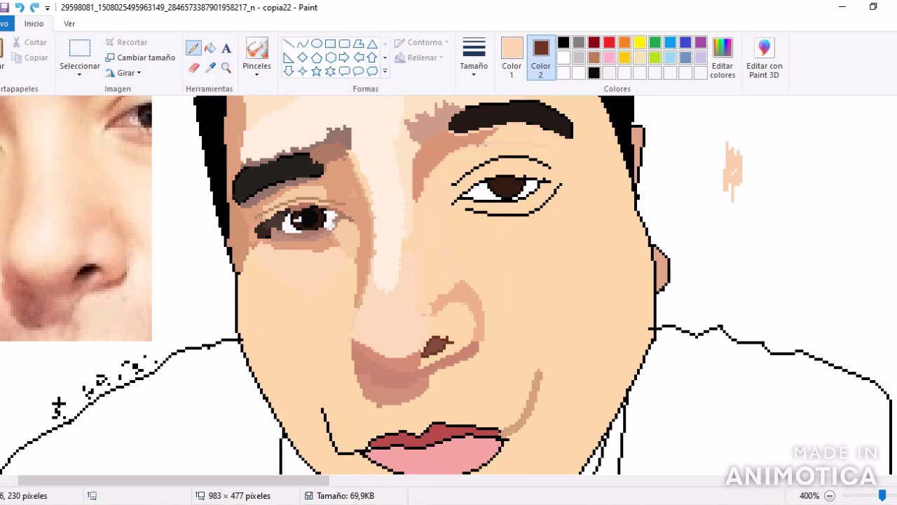
key("alt+h")
key("f")
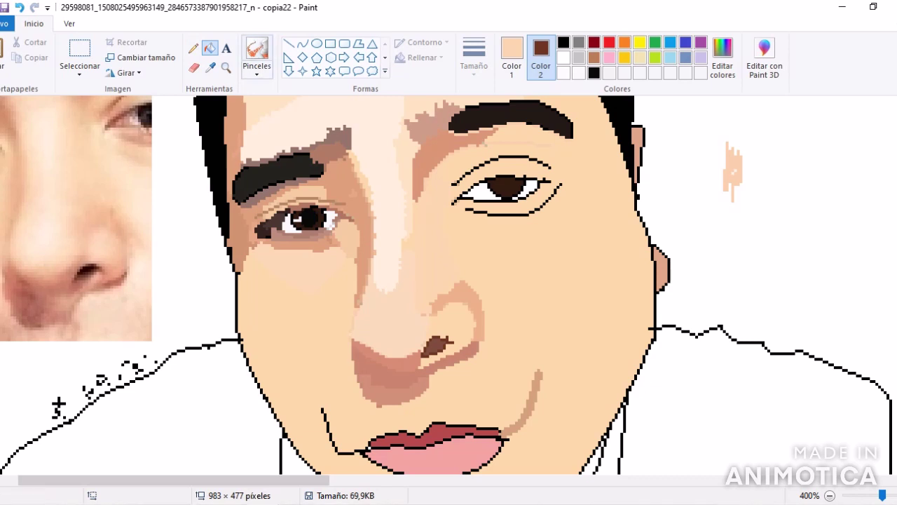
key("alt+h")
key("k")
key("alt+h")
key("1")
scroll(449, 285, "up", 3)
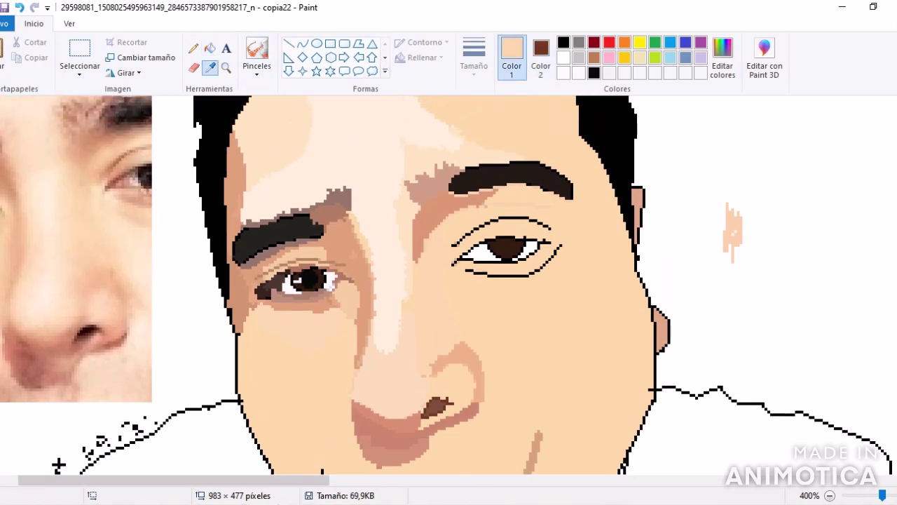
left_click(494, 221)
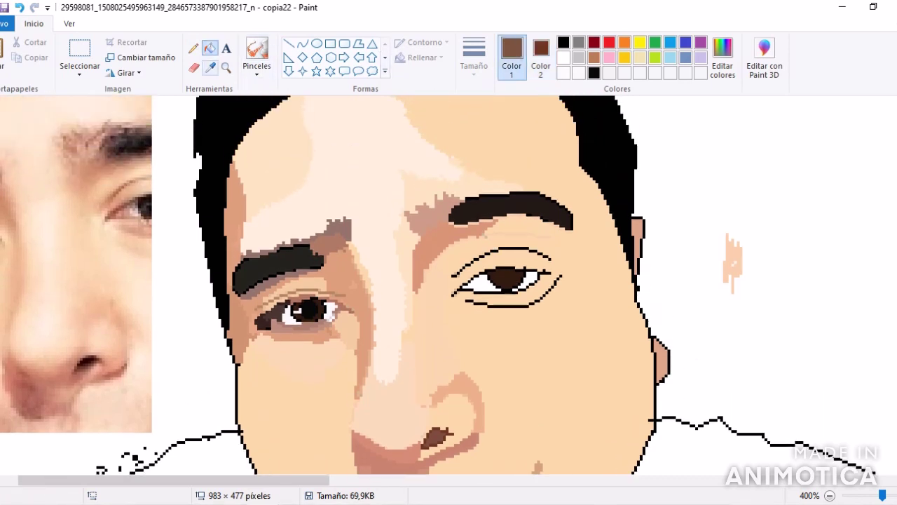
key("alt+h")
key("s")
key("z")
key("Return")
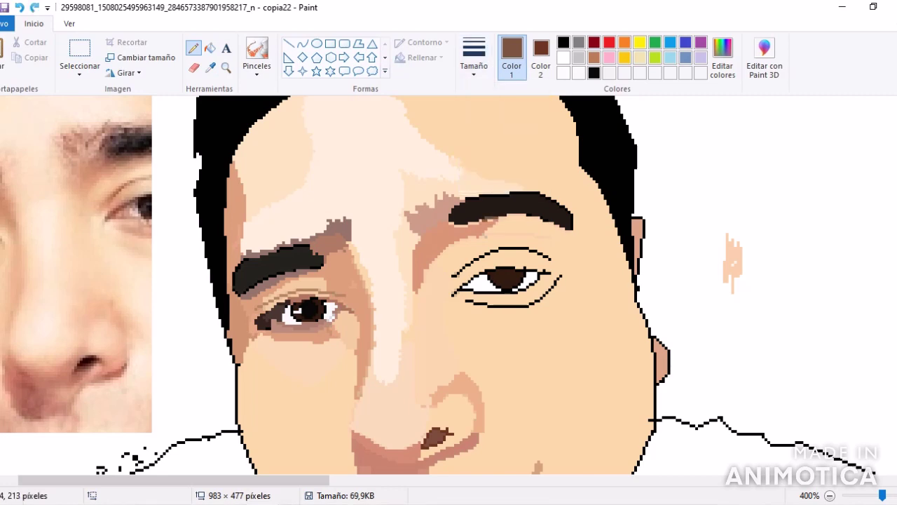
scroll(9, 167, "down", 3, "ctrl")
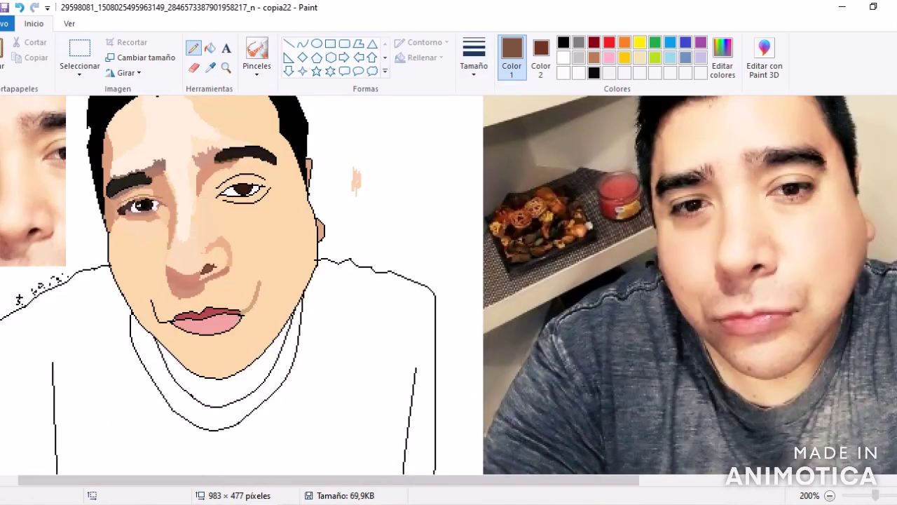
Lighten the shading of the nostril wing by filling it with a paler sampled peach.
left_click(226, 66)
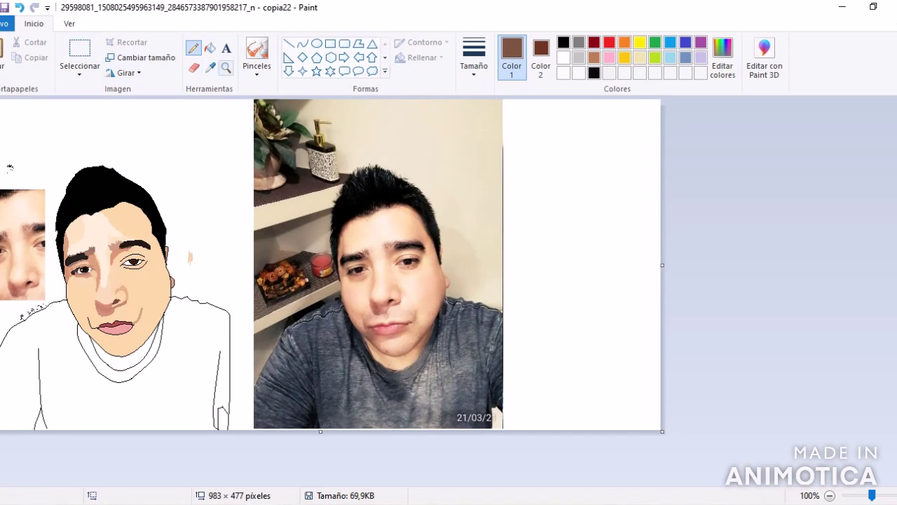
left_click(141, 267)
left_click(278, 271)
left_click(400, 287)
left_click(210, 48)
left_click(210, 68)
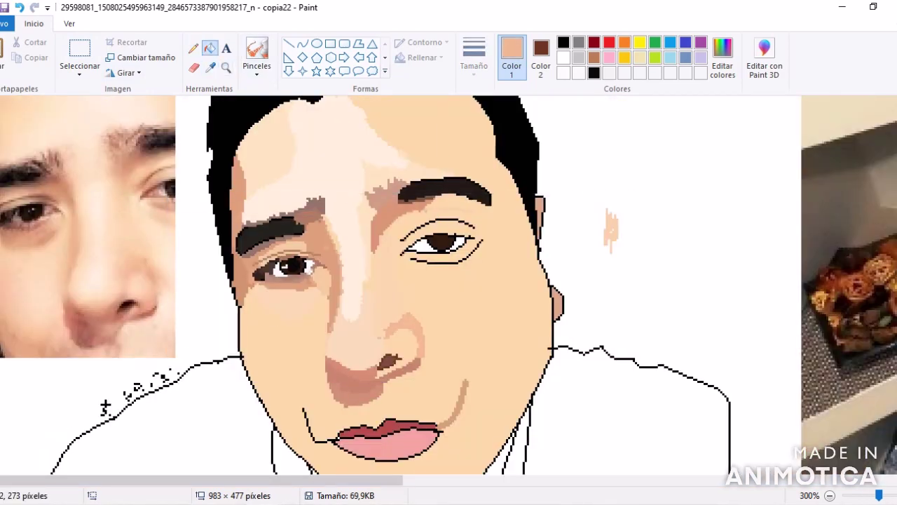
left_click(389, 329)
left_click(407, 340)
Fill the shadow areas beneath the nose tip and nostril with a lighter salmon pink.
left_click(210, 68)
left_click(448, 400)
left_click(372, 378)
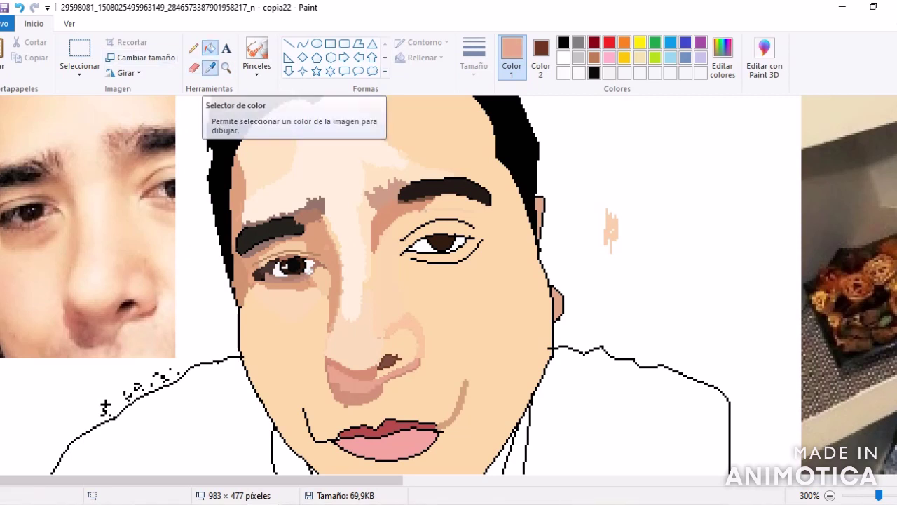
Repaint the whole shadow under the nose tip in the sampled salmon pink with a thick Pencil.
left_click(210, 68)
left_click(322, 210)
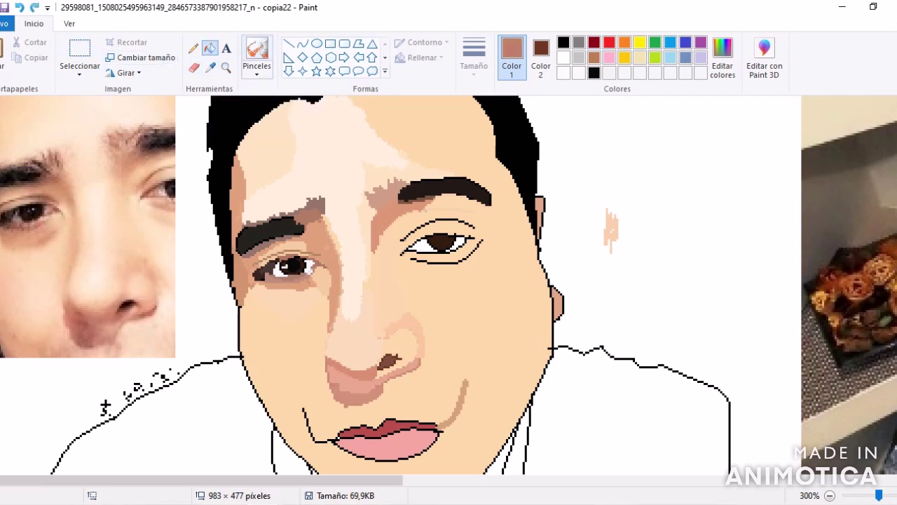
left_click(211, 68)
left_click(365, 392)
left_click(193, 48)
left_click(474, 57)
left_click(504, 181)
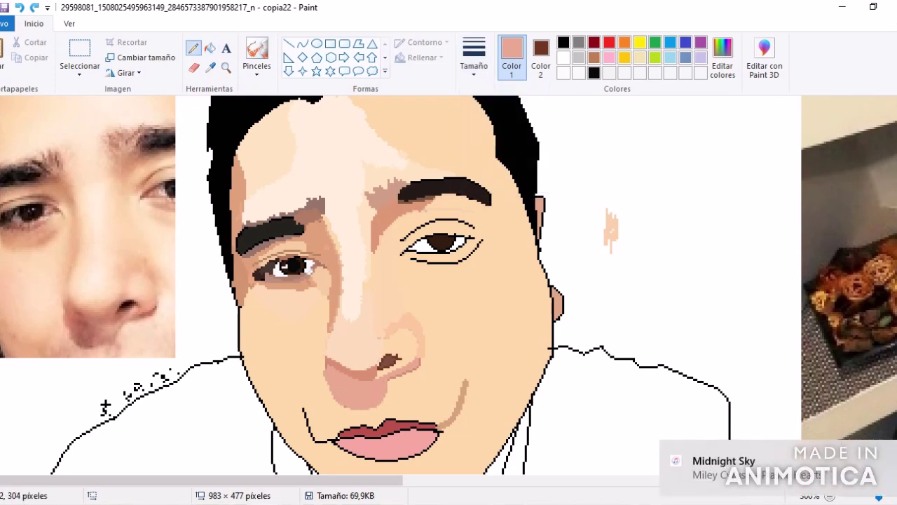
Add a darker reddish shadow at the outer corner of the nose's underside and trim the shadow's lower edge with skin tone.
scroll(106, 406, "down", 1)
scroll(106, 405, "down", 2)
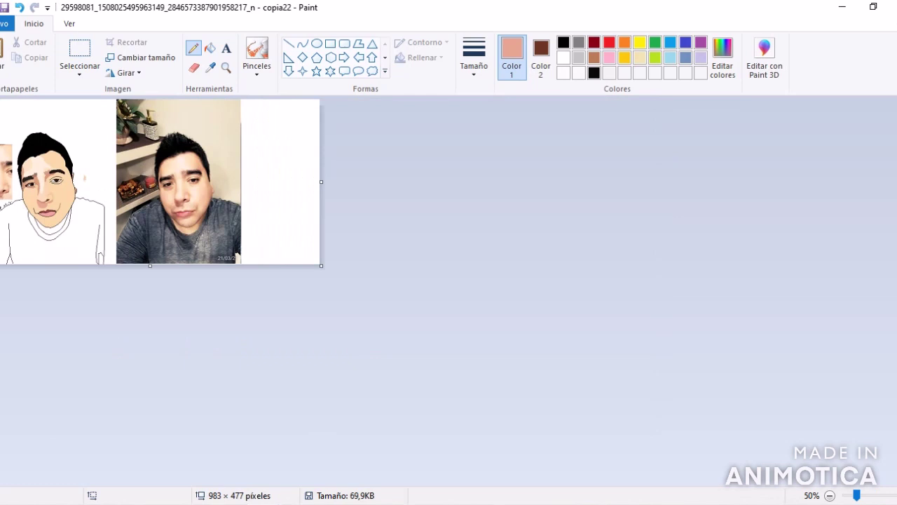
scroll(9, 167, "up", 1)
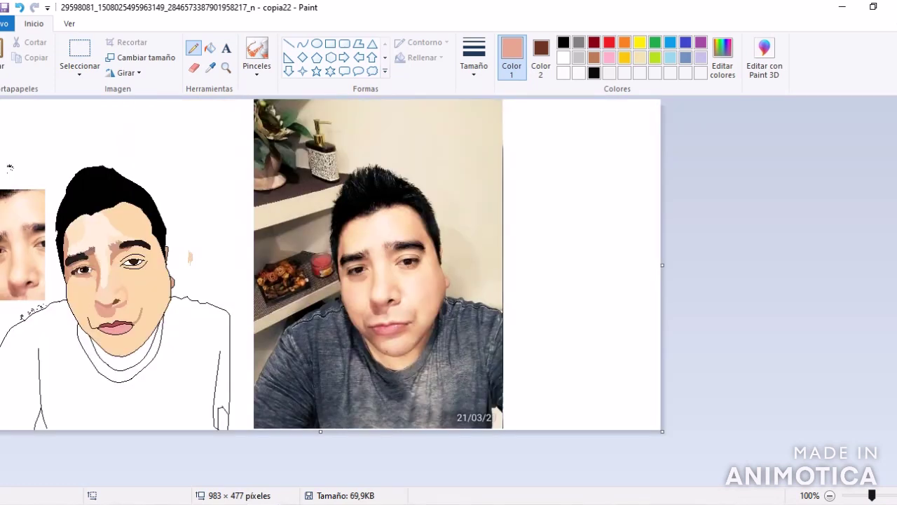
left_click(225, 67)
left_click(225, 284)
left_click(224, 284)
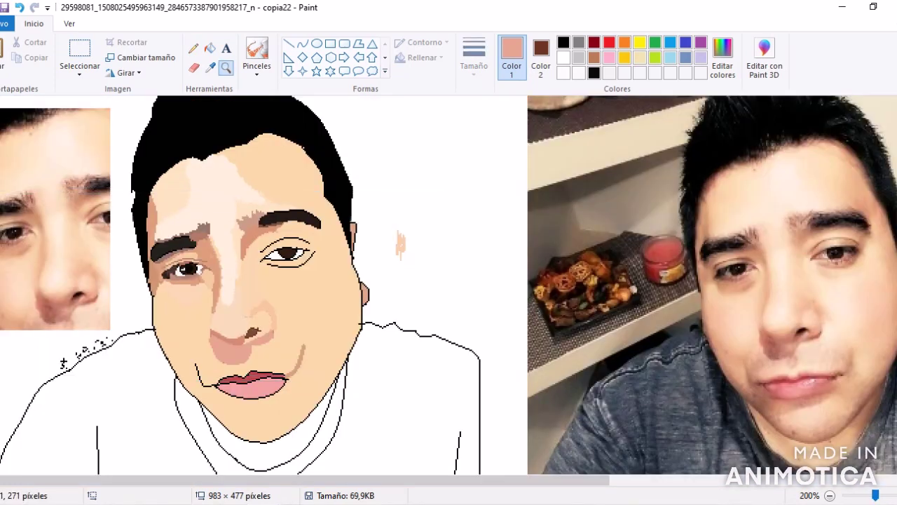
left_click(393, 350)
left_click_drag(323, 289, 350, 332)
left_click(210, 68)
left_click(459, 259)
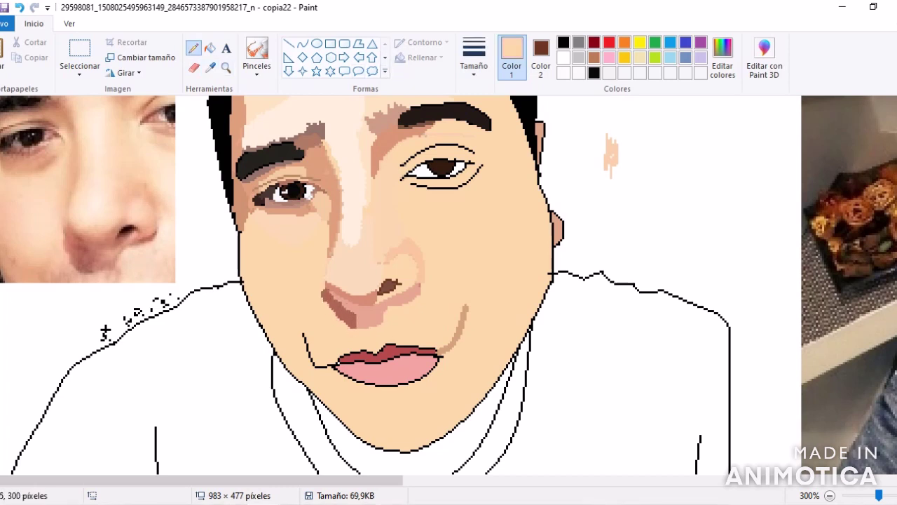
Darken the nostril with a deep brown sampled from the eye area of the reference photo, using a thin Pencil.
scroll(105, 330, "right", 5)
left_click(210, 68)
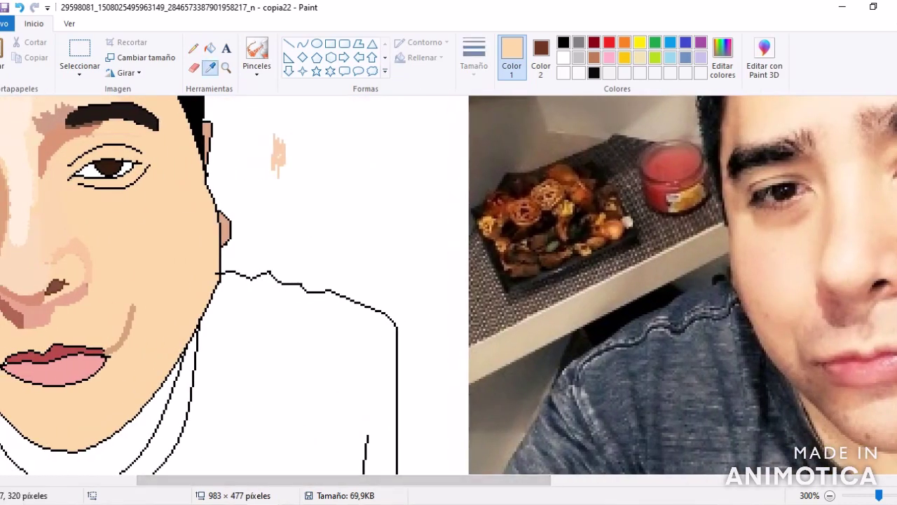
left_click(771, 165)
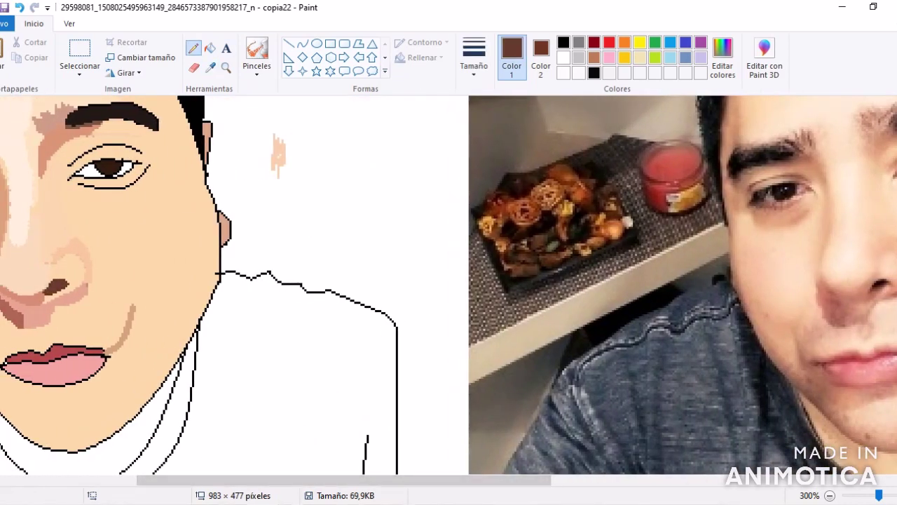
left_click(474, 56)
left_click(505, 124)
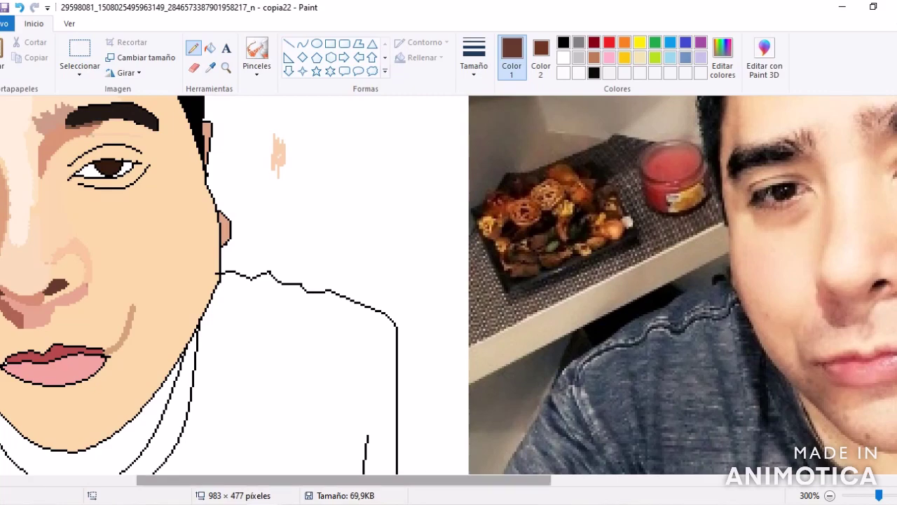
Delete the cropped face reference beside the portrait, with white as the secondary colour.
scroll(65, 300, "left", 5)
scroll(65, 300, "down", 2)
scroll(65, 300, "up", 1)
scroll(65, 300, "down", 3)
scroll(264, 285, "down", 2)
scroll(264, 285, "up", 4)
left_click(79, 70)
left_click_drag(117, 358, 0, 125)
left_click(540, 56)
left_click(564, 57)
right_click(64, 260)
key("Delete")
Copy the photo area with the unshaded eye, cheek and ear, and paste it beside the matching side of the portrait.
left_click_drag(777, 210, 861, 321)
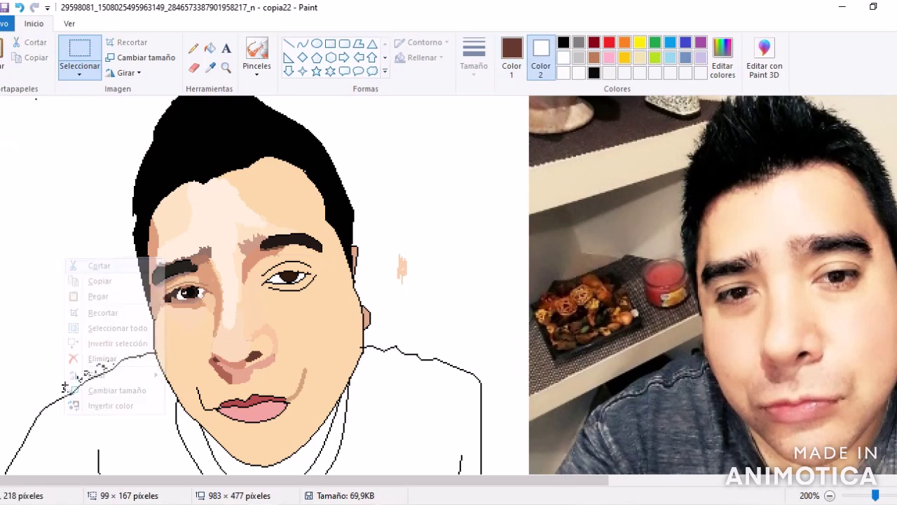
right_click(725, 288)
left_click(750, 313)
scroll(449, 280, "right", 2)
left_click_drag(663, 203, 824, 385)
right_click(786, 300)
left_click(806, 329)
key("ctrl+v")
left_click_drag(372, 168, 362, 269)
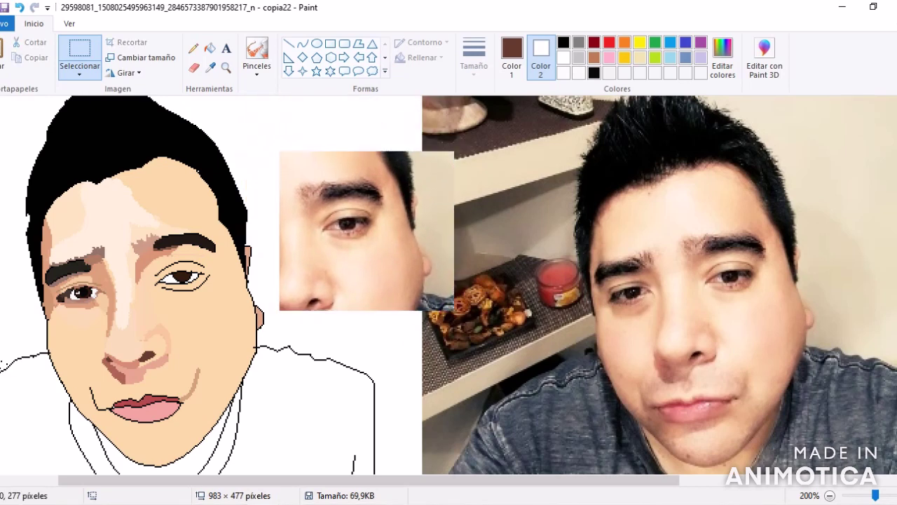
Paint a small reddish-tan swatch beside the hair and sample it as the secondary colour.
left_click(226, 67)
left_click(337, 273)
left_click(210, 67)
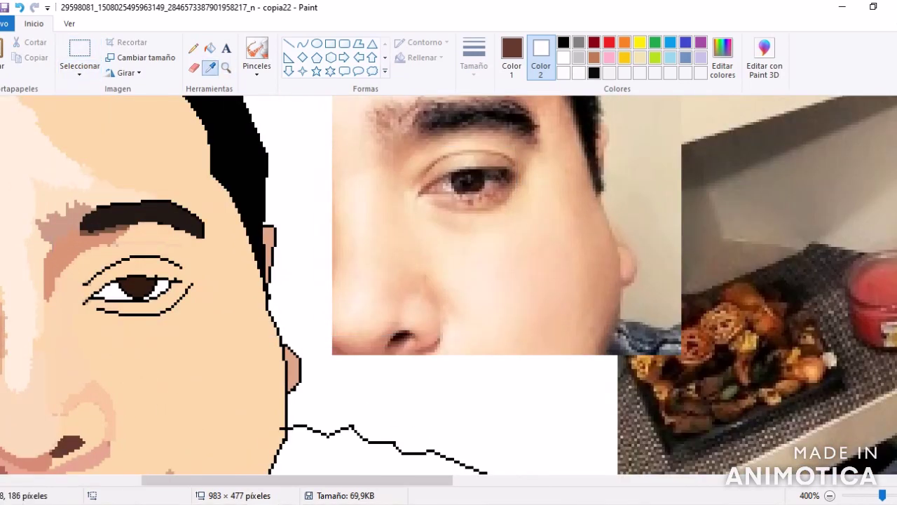
left_click(270, 242)
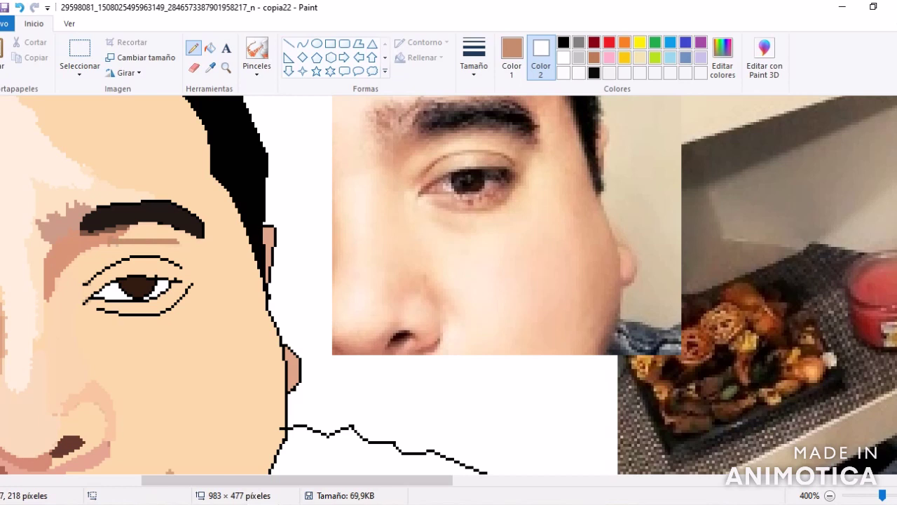
left_click(474, 57)
left_click(504, 123)
left_click_drag(306, 125, 306, 138)
left_click(210, 67)
right_click(307, 131)
Set the primary colour to black and replace the black eyelid crease and under-eye contour with the reddish tan using the Eraser.
left_click(563, 42)
left_click(194, 67)
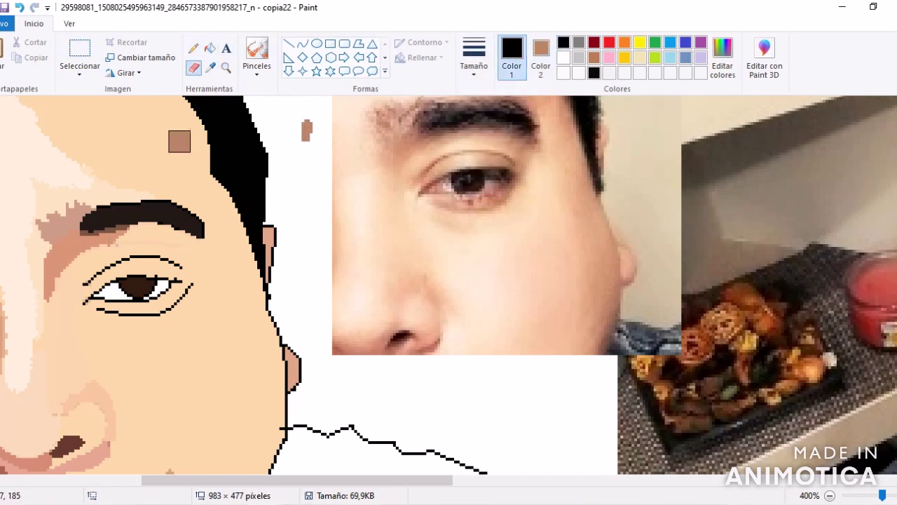
mouse_move(180, 255)
left_mouse_down()
mouse_move(130, 247)
mouse_move(93, 269)
mouse_move(75, 288)
mouse_move(196, 285)
mouse_move(171, 319)
mouse_move(95, 312)
left_mouse_up()
Outline and fill the shading around the eye in light tan, and paint a pale peach highlight along the upper eyelid.
left_click(209, 67)
left_click(105, 330)
left_click(193, 48)
left_click_drag(197, 246, 125, 241)
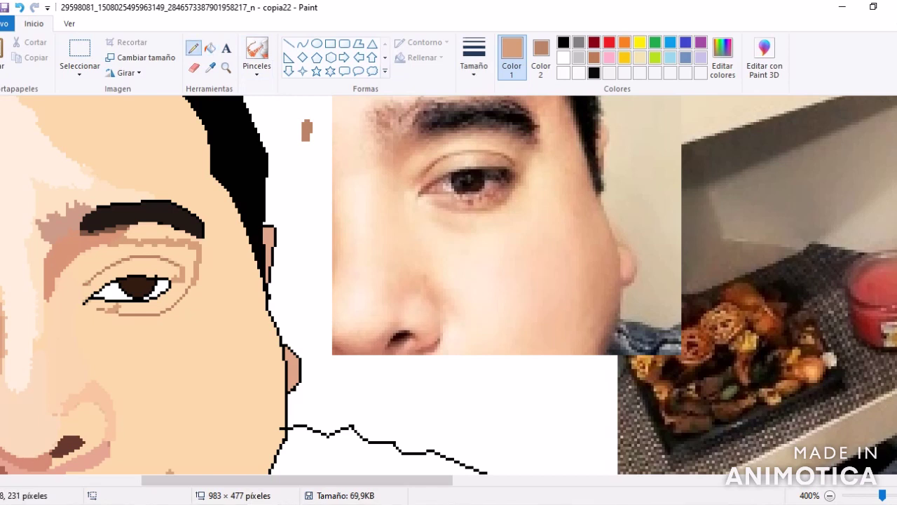
left_click(140, 258)
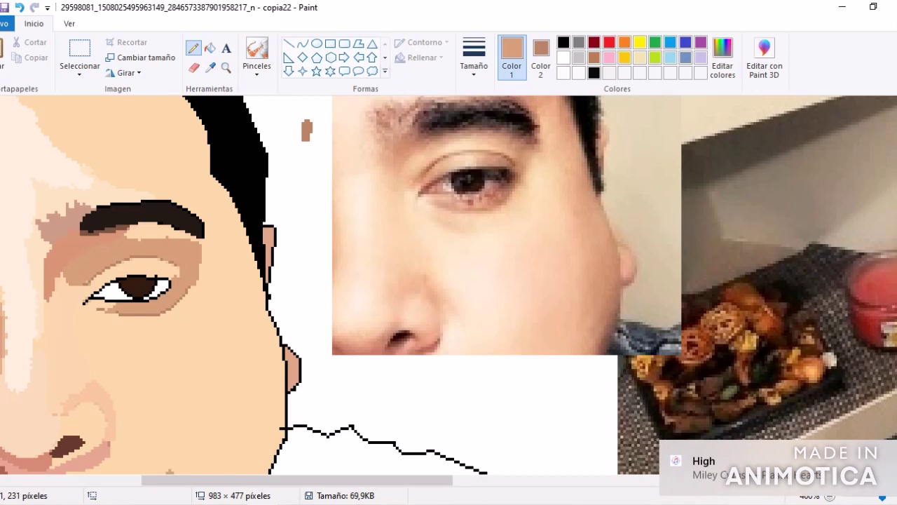
left_click(210, 68)
left_click(210, 316)
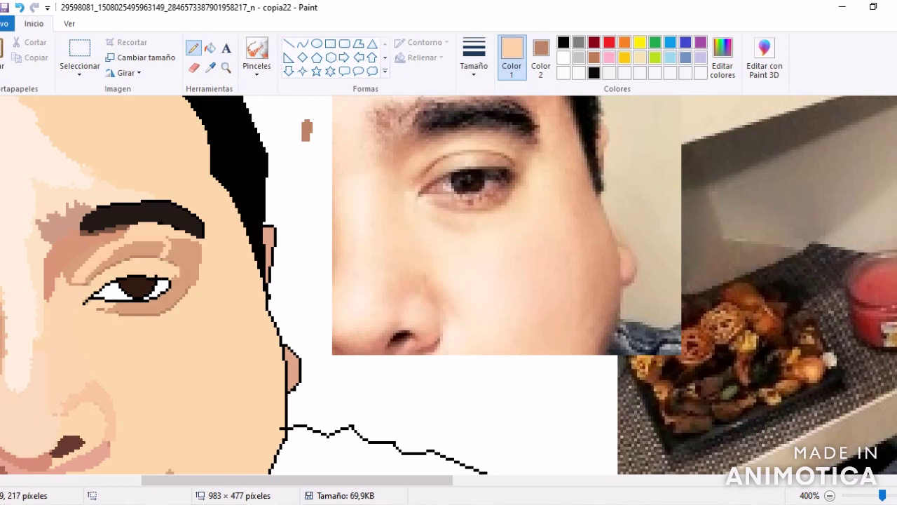
Draw tan fold curves across the upper eyelid and fill the shaded lid area with the same tone.
left_click_drag(86, 282, 167, 242)
left_click(211, 67)
left_click(183, 249)
left_click(302, 42)
left_click_drag(82, 283, 178, 257)
left_click_drag(126, 274, 124, 260)
left_click(125, 261)
Sample a light beige and fill the upper eyelid area just above the eye with it.
left_click(210, 67)
left_click(163, 365)
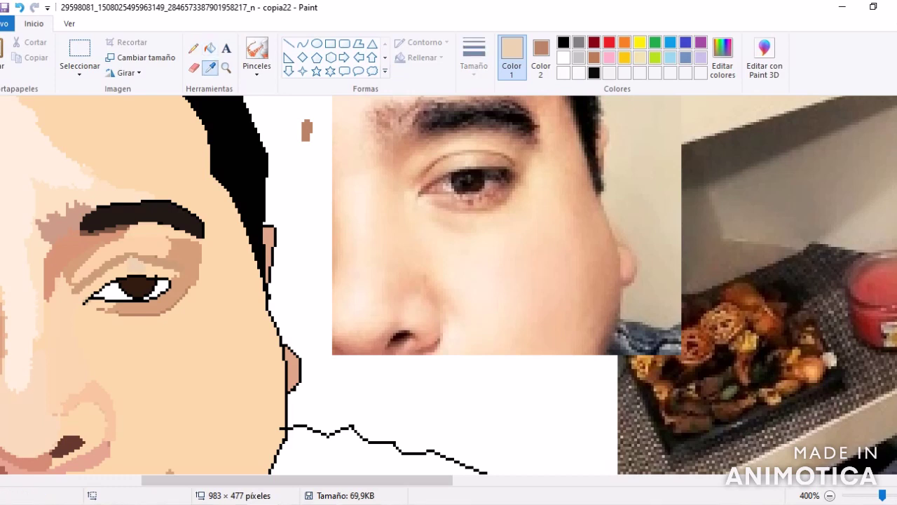
left_click(210, 47)
left_click(140, 267)
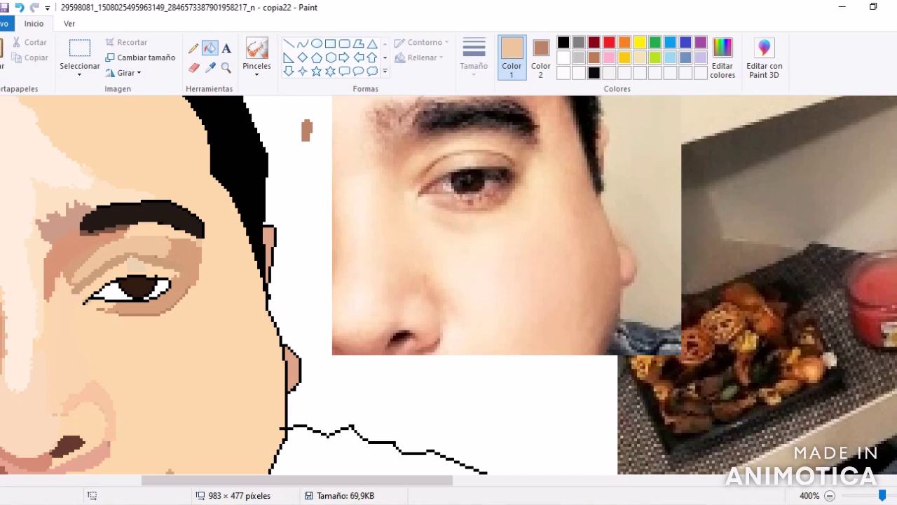
Sample a dark brown and draw the dark lash shadow over the outer corner of the eye.
left_click(210, 68)
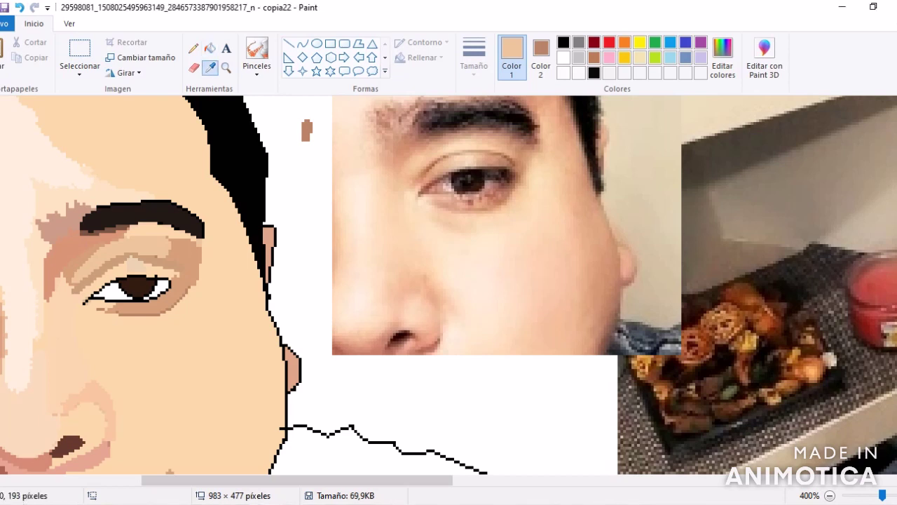
left_click(136, 287)
left_click(193, 47)
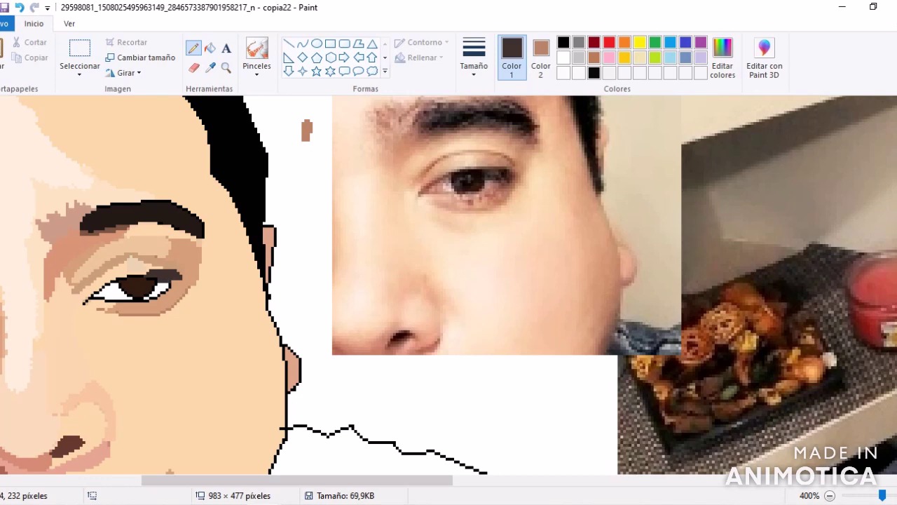
left_click(210, 67)
left_click(307, 129)
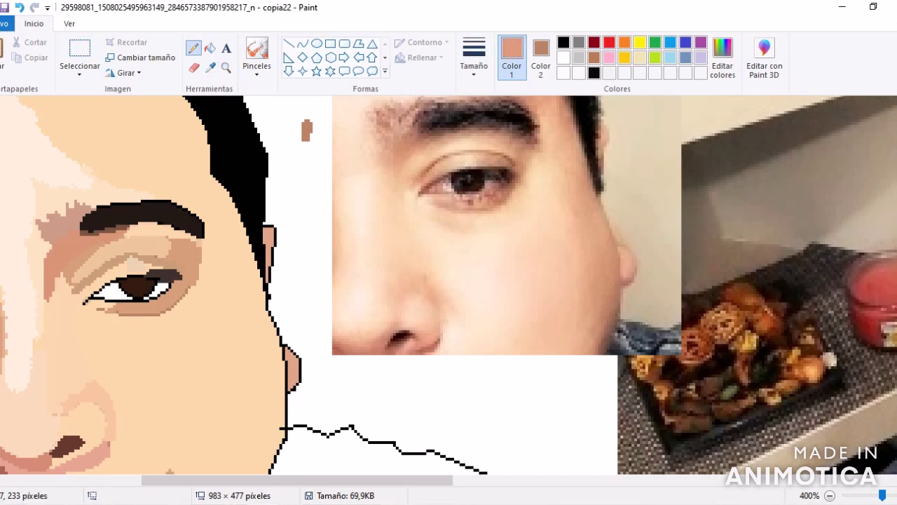
left_click(579, 73)
left_click(209, 48)
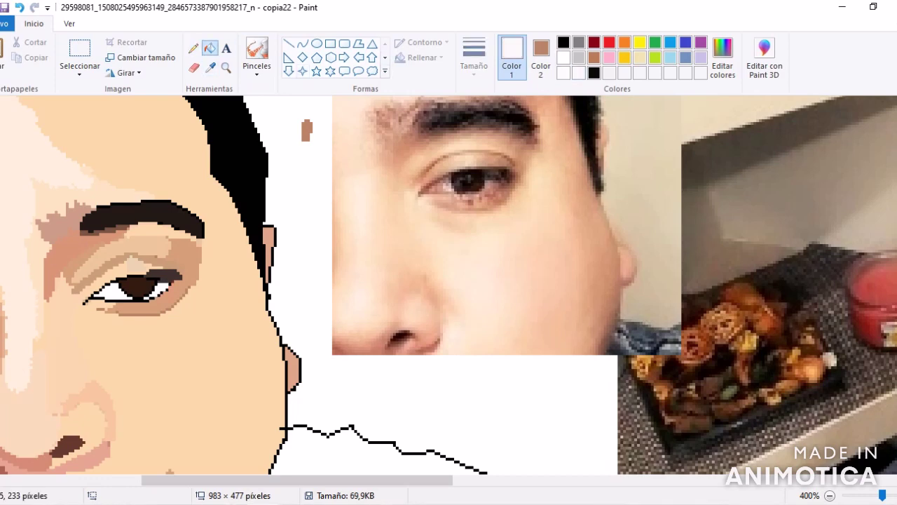
scroll(359, 200, "left", 5)
scroll(449, 284, "right", 5)
Set the primary colour to a reddish brown and draw curves along the upper lash line from the inner to the outer eye corner.
left_click(210, 67)
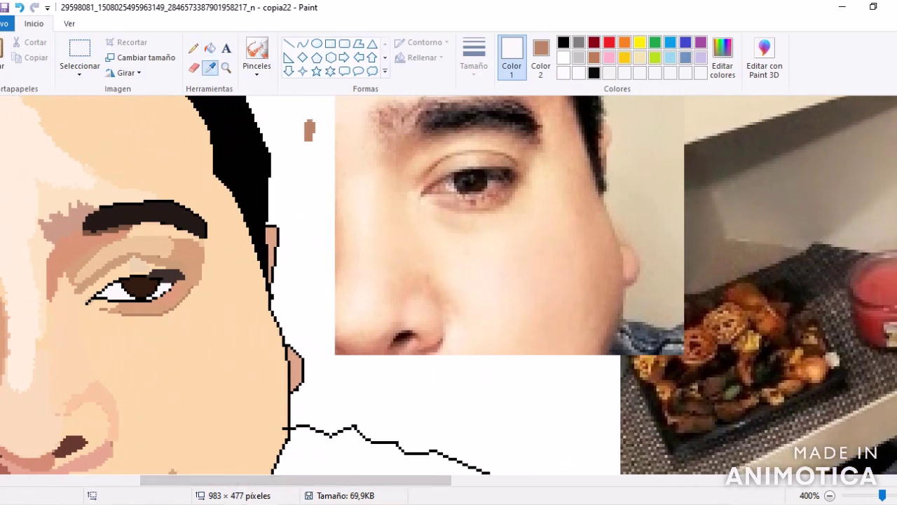
left_click(140, 284)
left_click(302, 43)
mouse_move(83, 308)
left_mouse_down()
mouse_move(150, 276)
mouse_move(178, 274)
mouse_move(133, 272)
left_mouse_up()
left_click(474, 56)
left_click(505, 133)
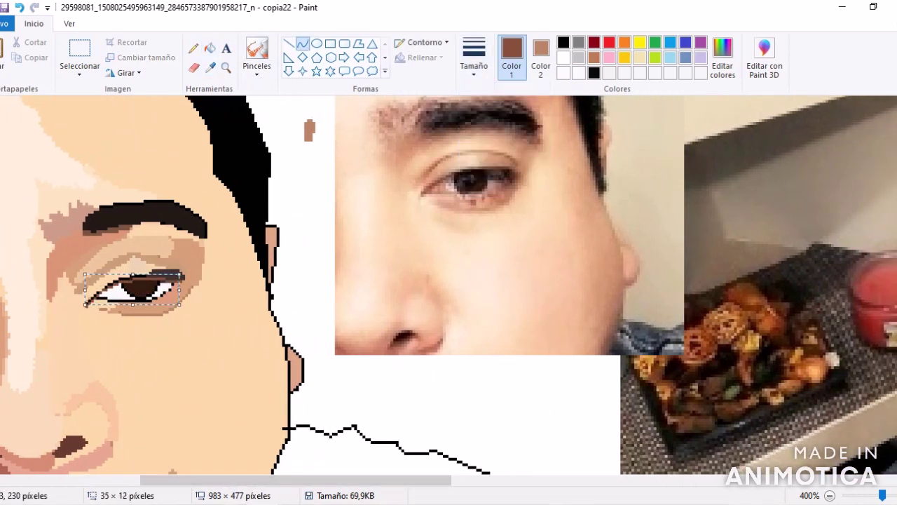
key("Return")
left_click_drag(179, 274, 90, 300)
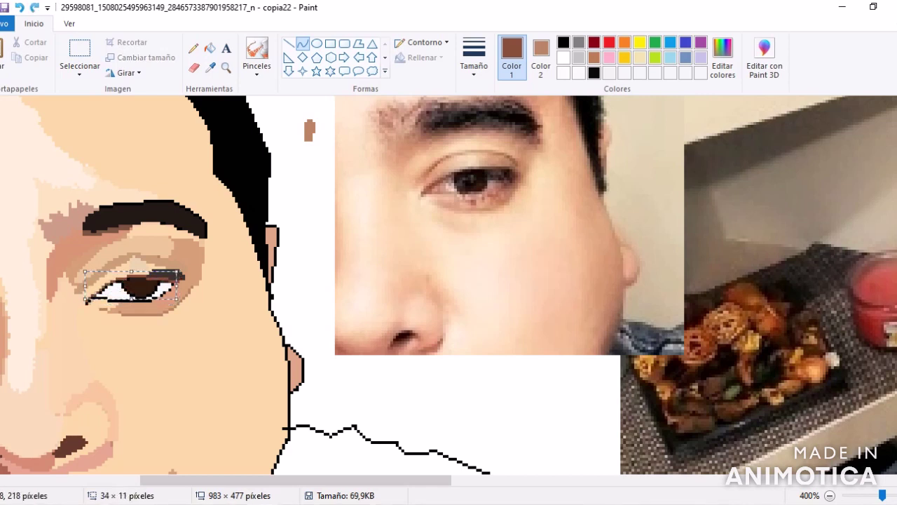
left_click(474, 57)
left_click(505, 112)
key("Return")
Sample a colour at the eye and retouch the eye's remaining details with the Pencil.
scroll(449, 290, "left", 5)
scroll(449, 290, "right", 3)
left_click(210, 67)
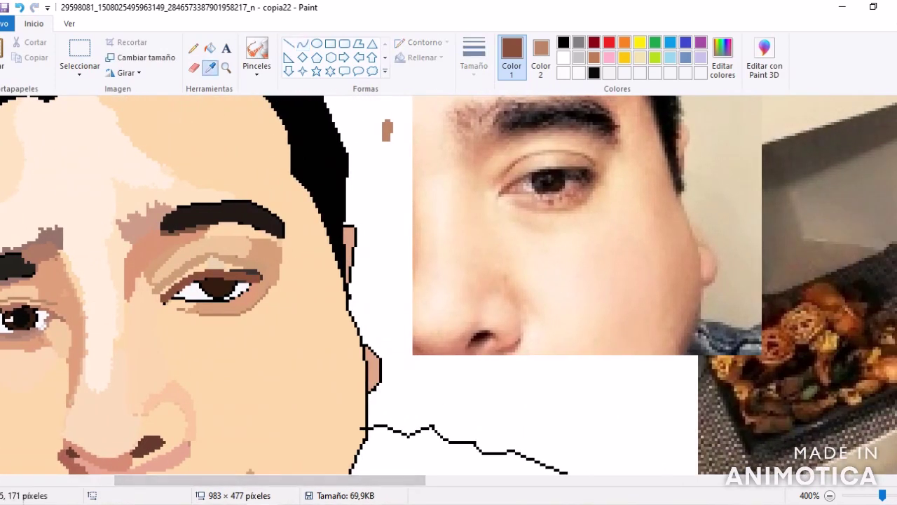
left_click(193, 48)
left_click(209, 67)
left_click(243, 290)
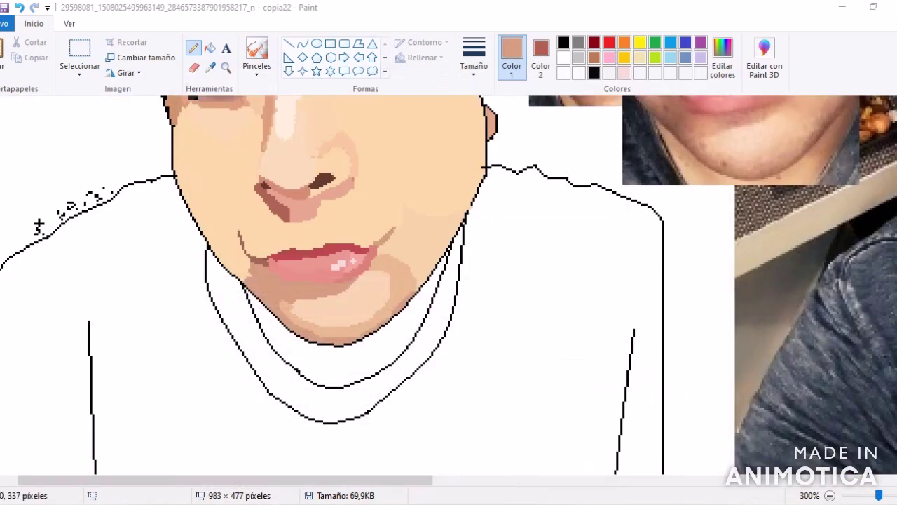
Sample the chin highlight's light peach and fill the base skin areas of the face with it.
scroll(448, 286, "up", 3)
left_click(210, 48)
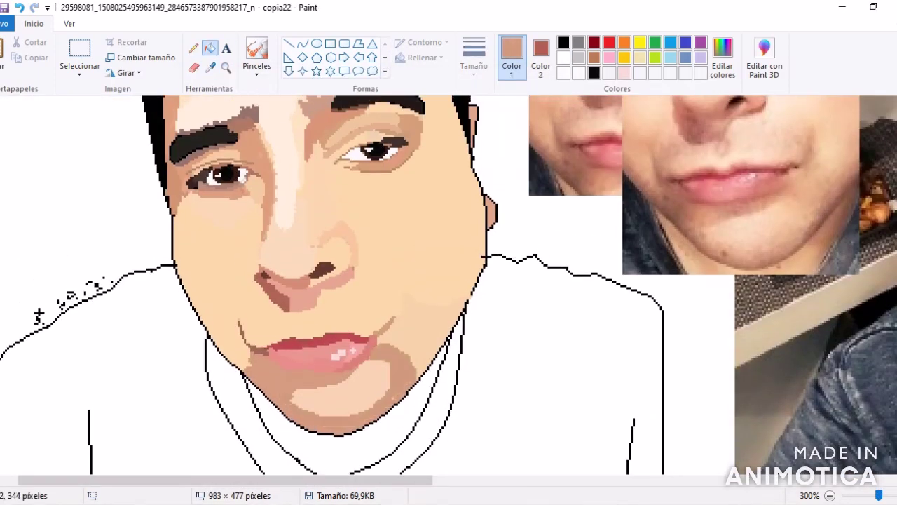
left_click(210, 68)
left_click(337, 393)
left_click(209, 67)
left_click(210, 48)
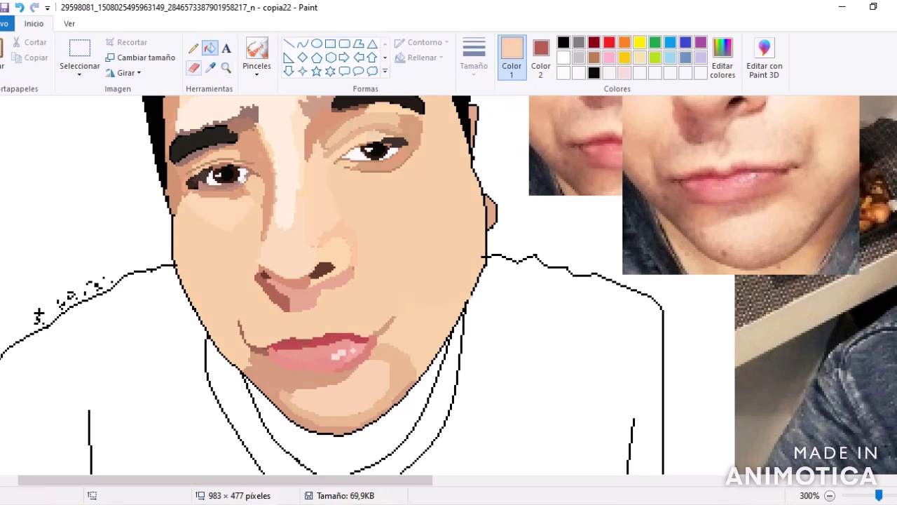
Fill the chin shading with reddish tan, reshape the chin highlight, and add small brown spots on the chin.
left_click(329, 350)
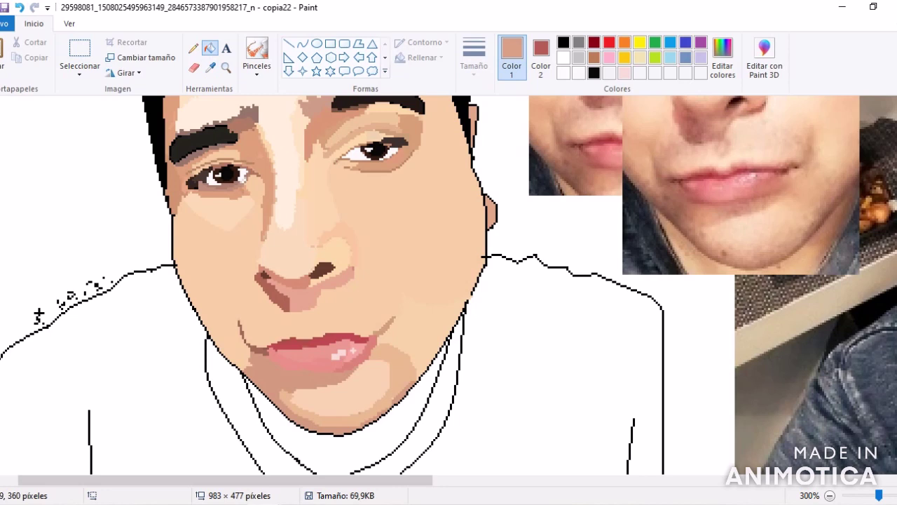
left_click(351, 393)
left_click(210, 67)
left_click(420, 224)
left_click(193, 48)
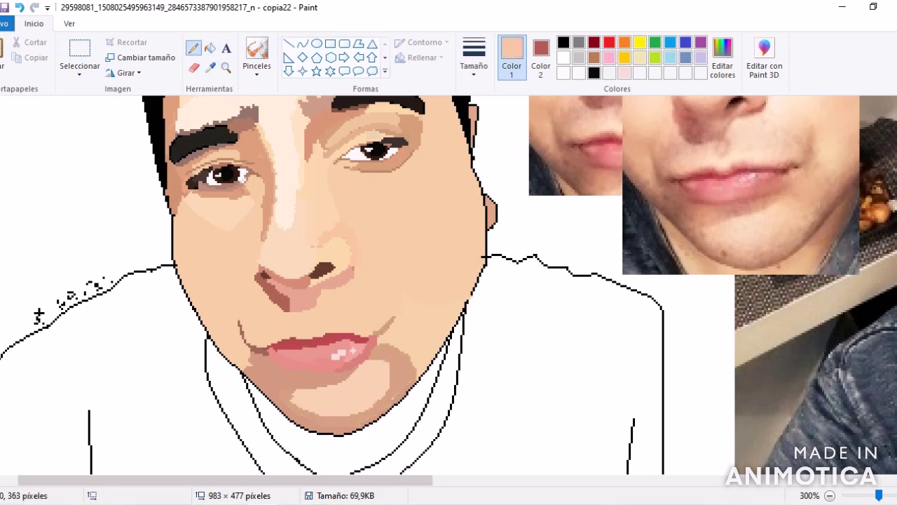
left_click(210, 66)
left_click(280, 294)
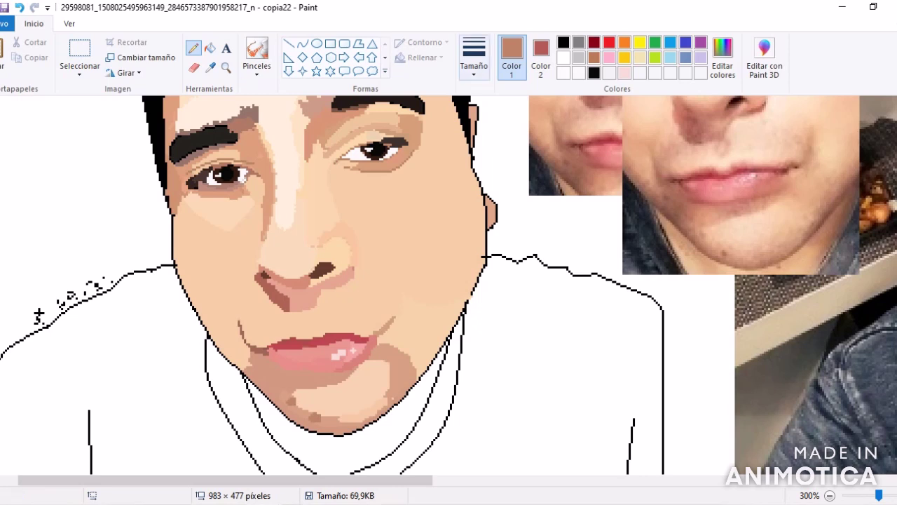
Set black as primary and tan as secondary colour, and replace the black face and ear outlines with tan using the Eraser.
left_click(564, 43)
left_click(210, 67)
left_click(173, 264)
left_click(194, 67)
mouse_move(175, 214)
left_mouse_down()
mouse_move(183, 266)
mouse_move(235, 355)
mouse_move(304, 422)
mouse_move(352, 430)
mouse_move(431, 359)
mouse_move(466, 293)
mouse_move(481, 251)
mouse_move(470, 167)
left_mouse_up()
scroll(470, 167, "right", 5)
scroll(448, 291, "right", 8)
scroll(699, 208, "left", 11)
left_click_drag(400, 183, 387, 98)
key("ctrl+Page_Down")
key("ctrl+Page_Down")
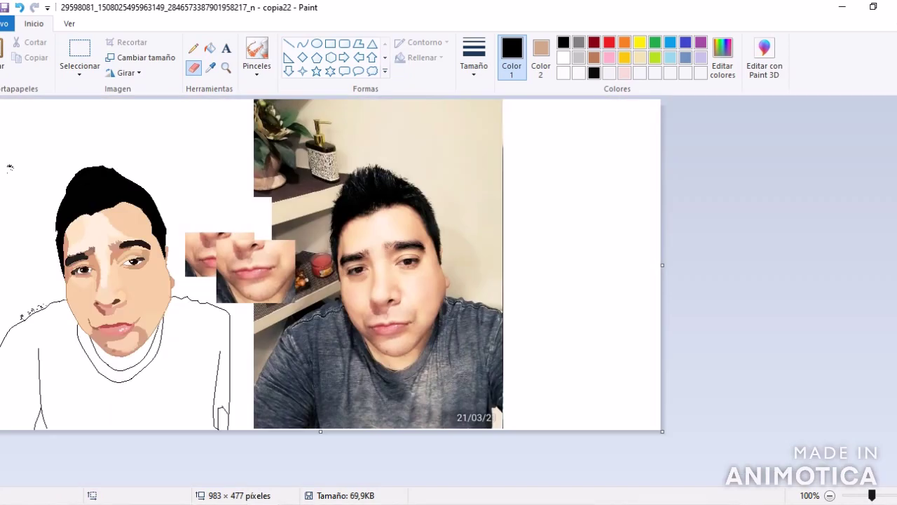
Sample the dark brown at the eyebrow and retouch the dark details there with the Pencil.
left_click(226, 67)
left_click(282, 271)
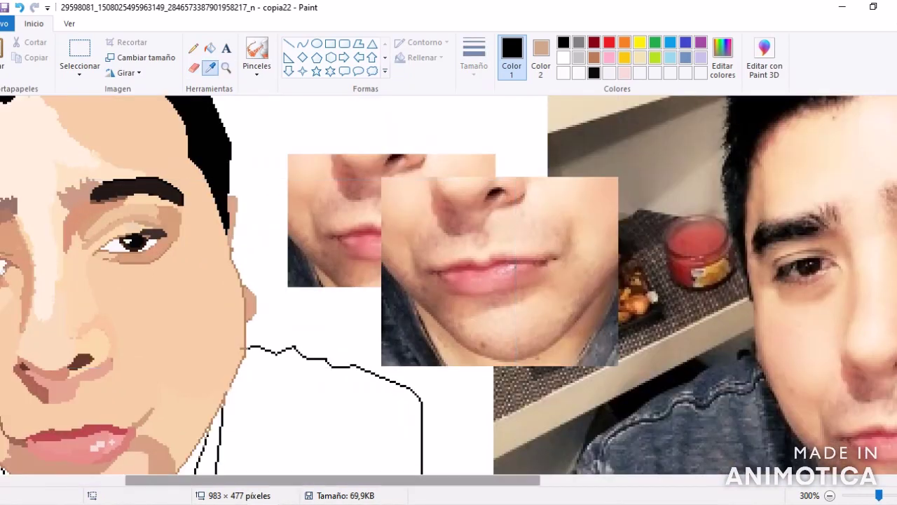
scroll(448, 287, "right", 2)
left_click(52, 201)
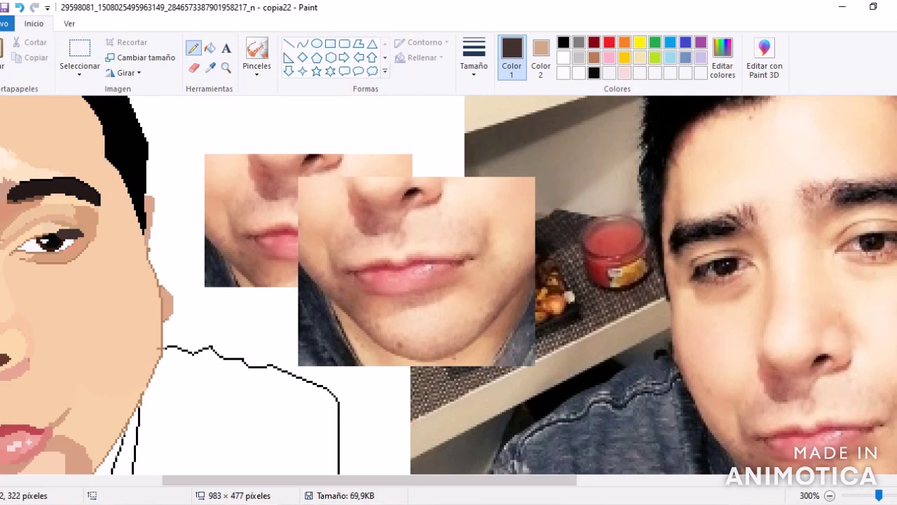
scroll(448, 287, "left", 3)
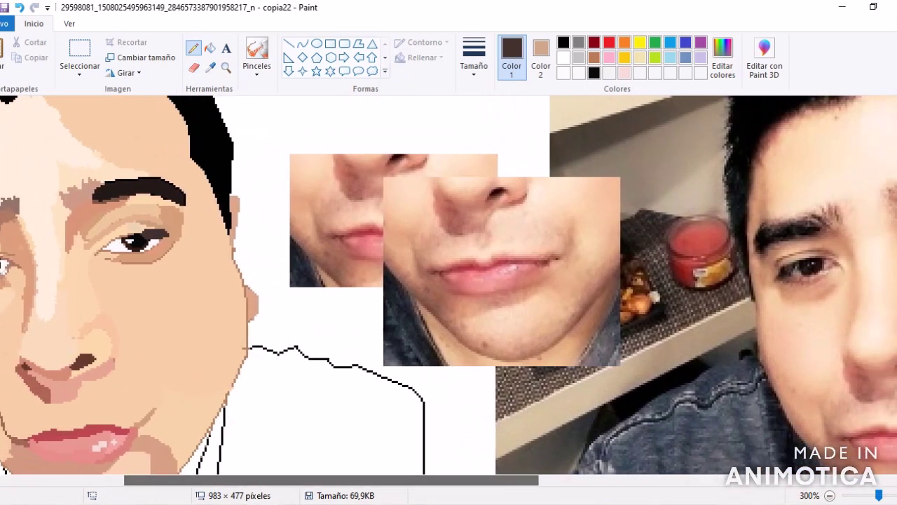
Try to outline a cheek shadow from the nostril to the face edge in a pinkish tan sampled from the photo.
left_click(211, 68)
left_click(449, 316)
scroll(449, 288, "right", 4)
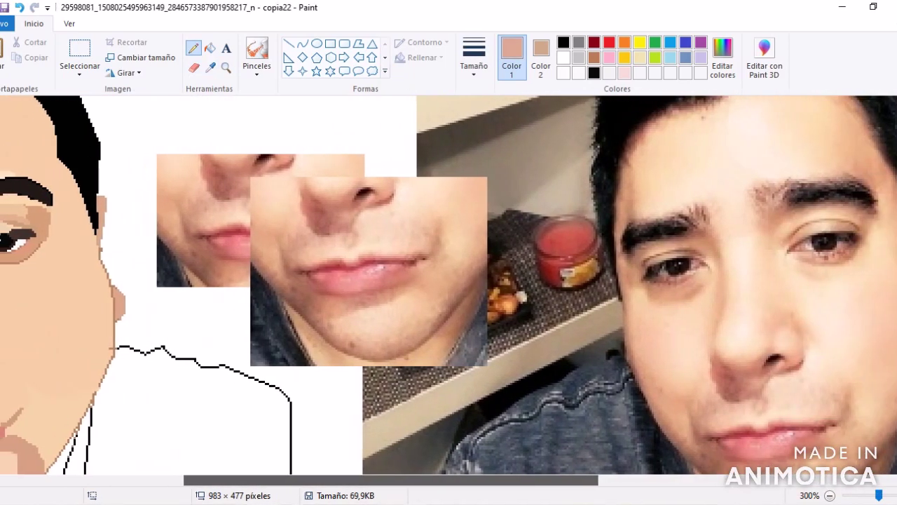
scroll(448, 287, "left", 5)
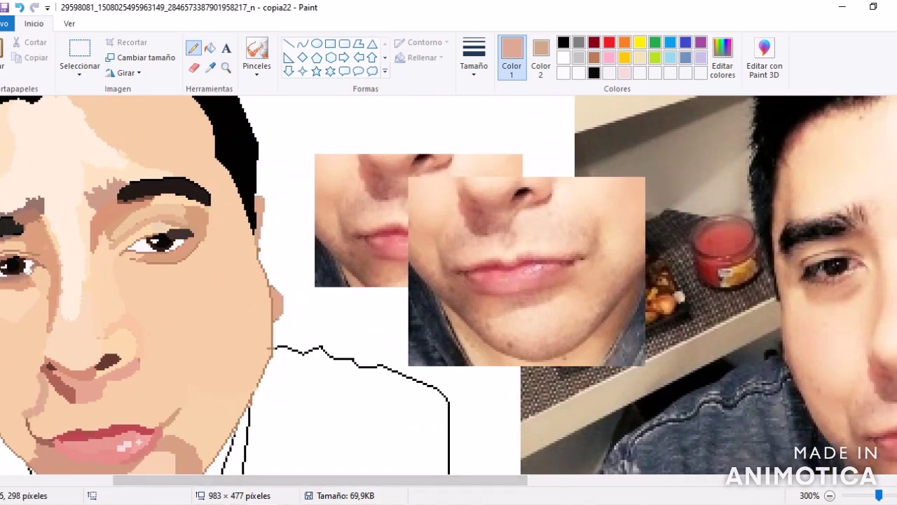
scroll(449, 288, "left", 1)
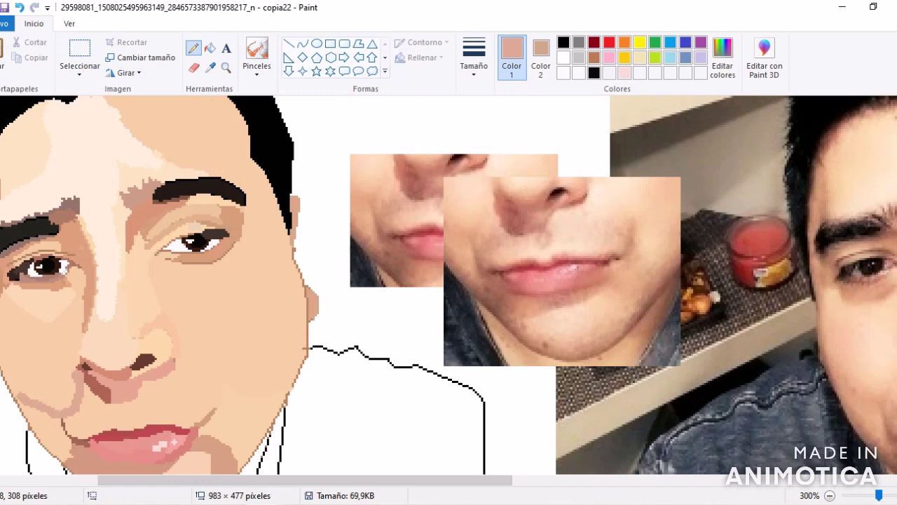
left_click(210, 48)
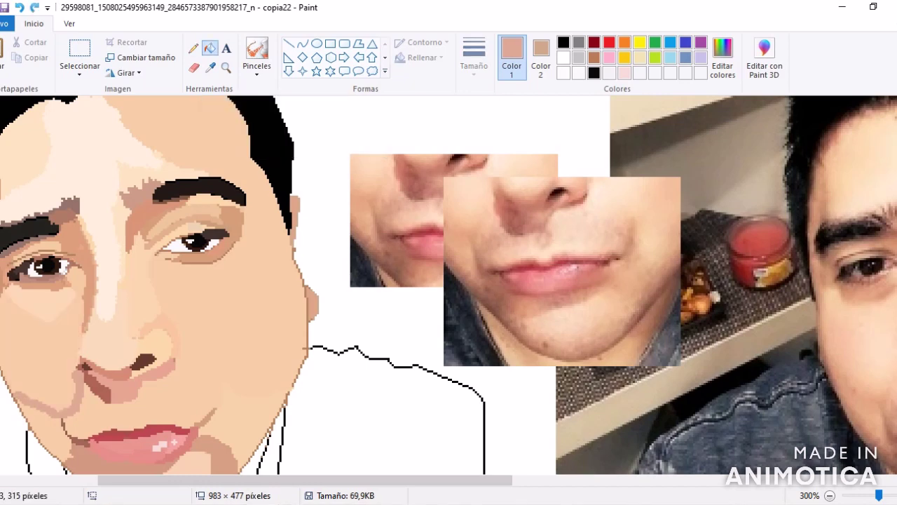
scroll(65, 243, "down", 2)
scroll(65, 243, "up", 1)
scroll(65, 244, "down", 2)
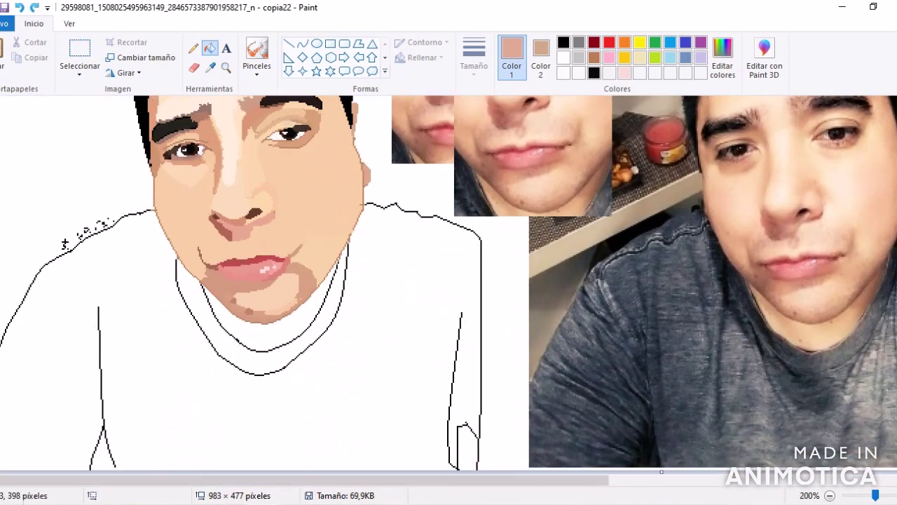
Fill the neck with light beige, and outline and fill a brown shadow beside the chin.
left_click(256, 312)
left_click(261, 340)
left_click(209, 68)
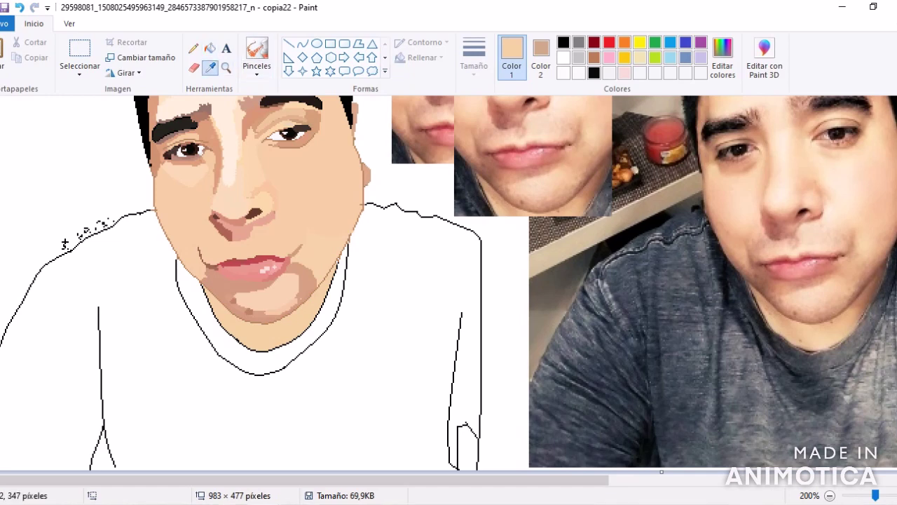
left_click(253, 213)
left_click(226, 67)
left_click(362, 298)
left_click(303, 44)
mouse_move(223, 249)
left_mouse_down()
mouse_move(225, 290)
mouse_move(208, 284)
left_mouse_up()
left_click(209, 48)
left_click(242, 252)
scroll(281, 280, "right", 5)
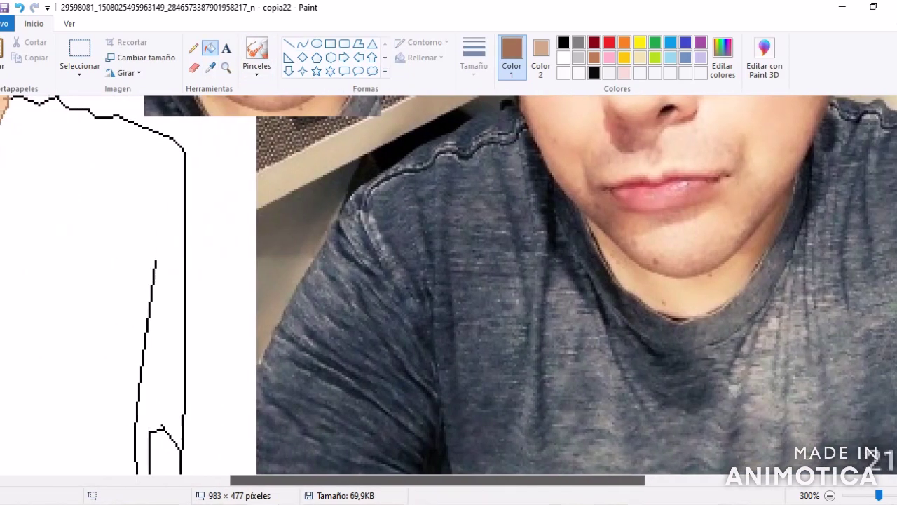
Fill the shirt with slate grey and its collar with a darker grey, both sampled from the shirt in the photo.
scroll(280, 280, "left", 6)
scroll(14, 440, "down", 2)
left_click(210, 68)
left_click(379, 393)
left_click(140, 397)
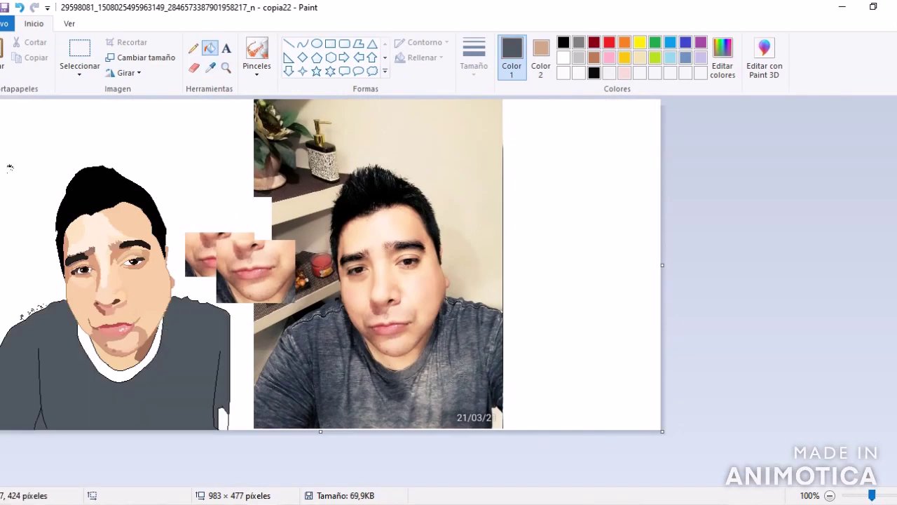
left_click(210, 67)
left_click(383, 372)
left_click(119, 340)
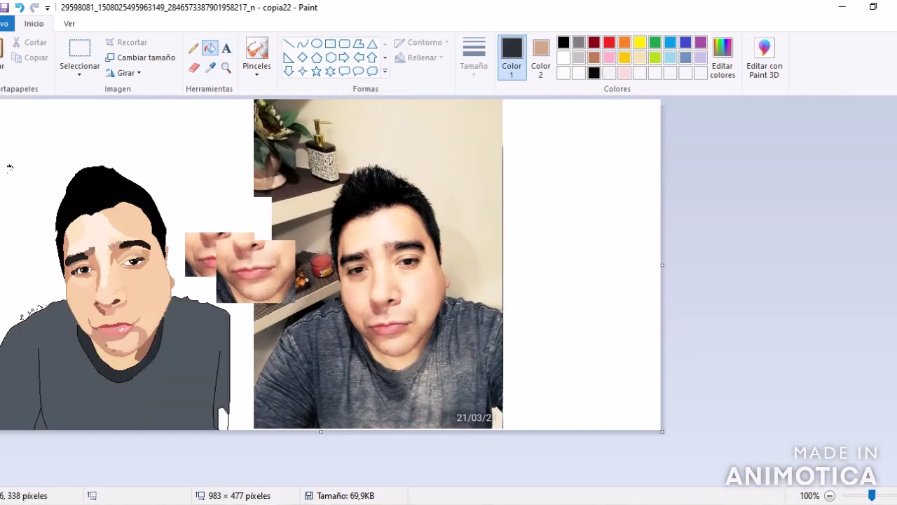
Set the colours to black and white and erase the stray black specks beside the hair and shoulder.
scroll(9, 167, "up", 1)
key("e")
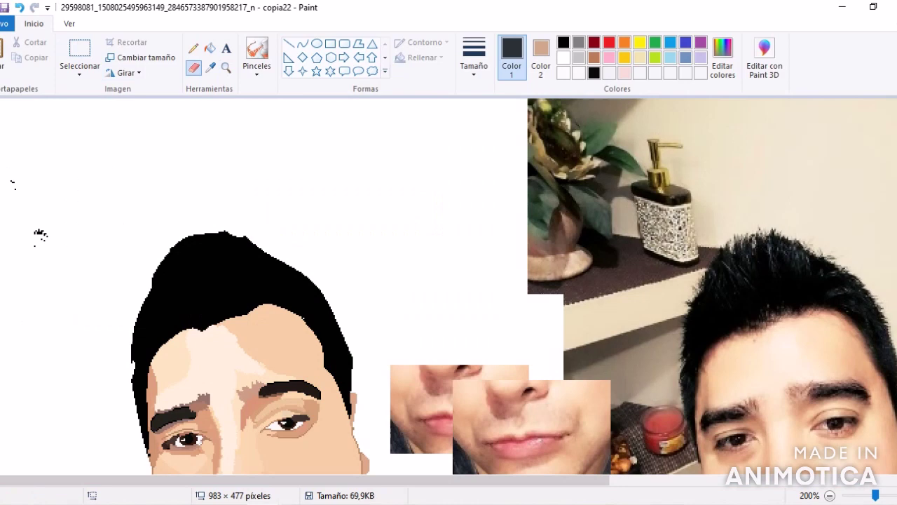
scroll(272, 372, "down", 5)
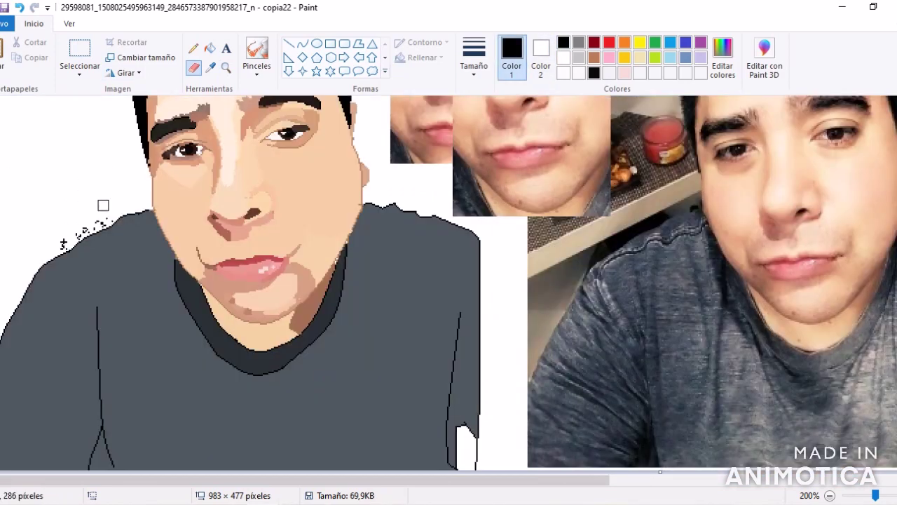
Draw a curved seam along the shirt's left shoulder in a sampled dark slate.
left_click(209, 68)
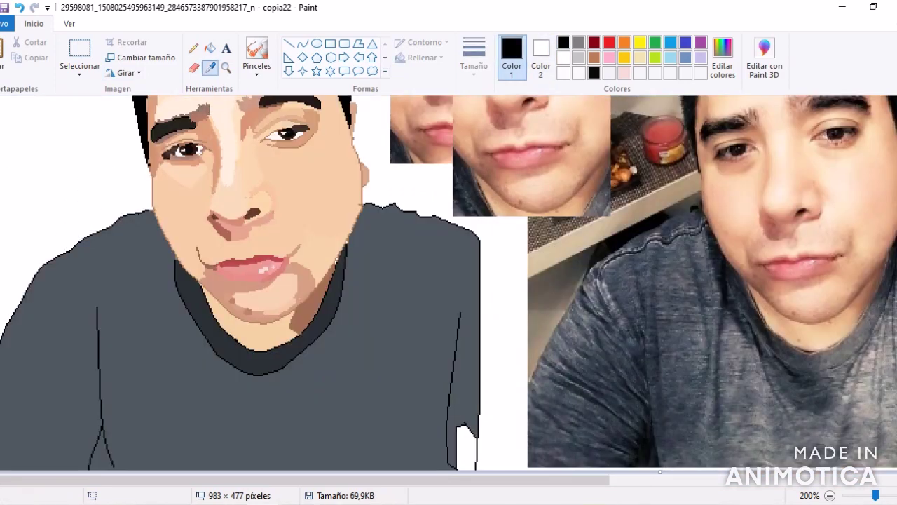
left_click(382, 371)
left_click(302, 44)
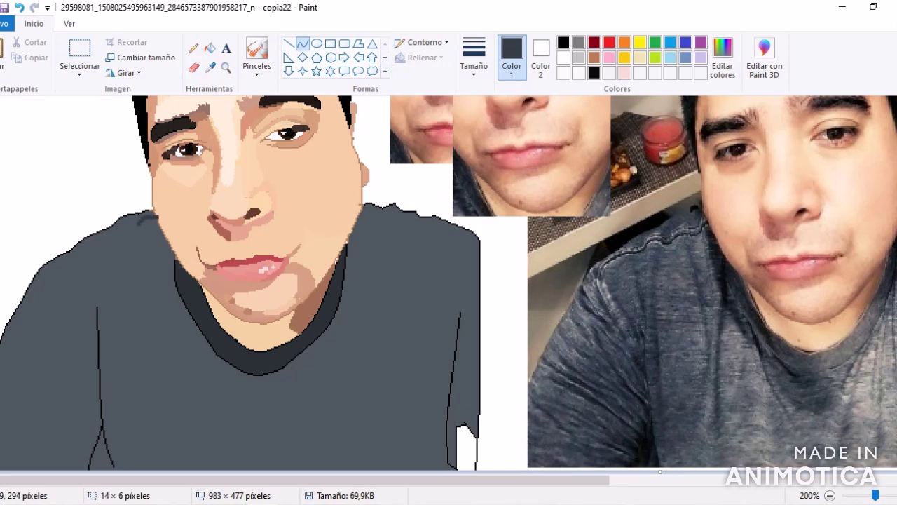
left_click_drag(135, 223, 73, 261)
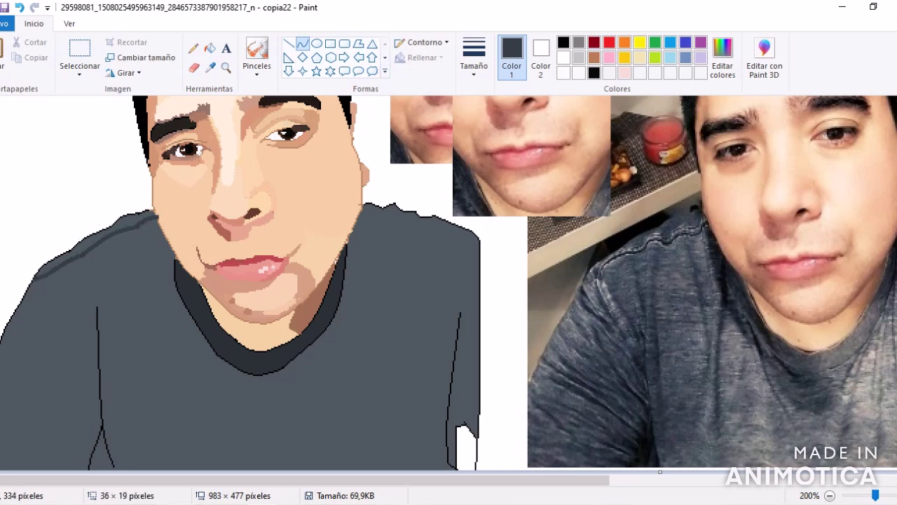
Draw a wavy dark slate seam along the shirt's right shoulder, undoing a stray stroke.
left_click_drag(305, 480, 410, 480)
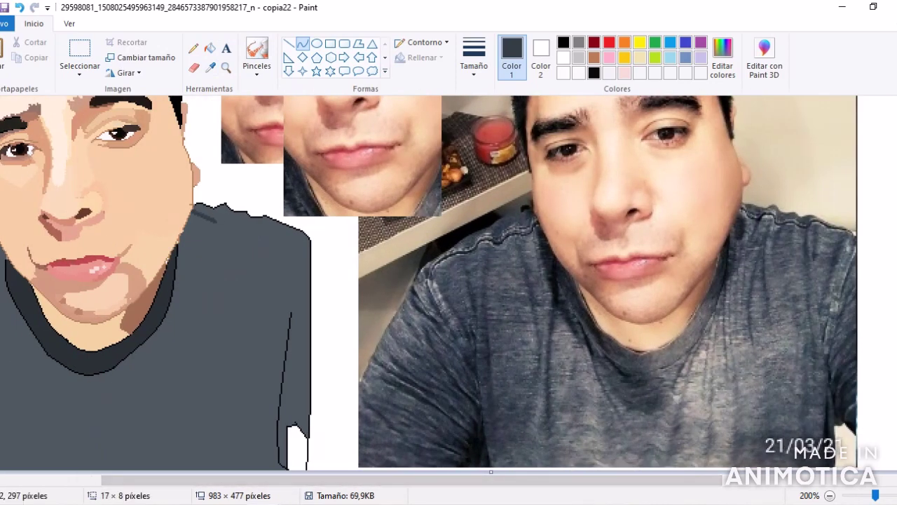
mouse_move(215, 222)
left_mouse_down()
mouse_move(291, 253)
mouse_move(305, 228)
mouse_move(207, 220)
left_mouse_up()
key("ctrl+z")
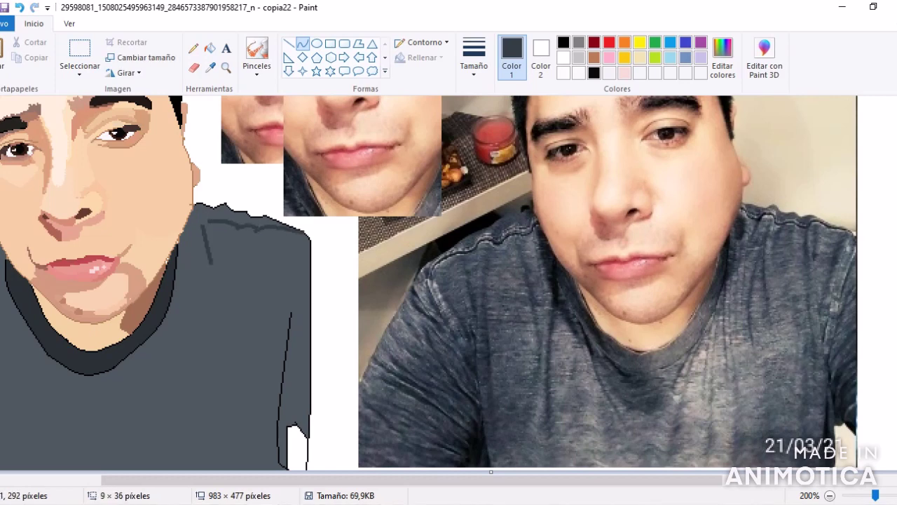
left_click_drag(199, 224, 199, 242)
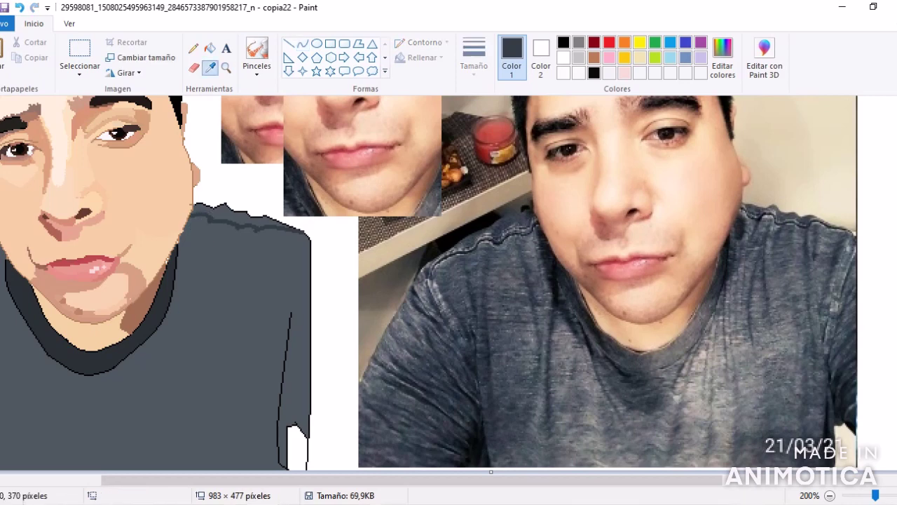
Fill the body of the shirt with a lighter grey.
left_click_drag(414, 479, 312, 479)
left_click(79, 67)
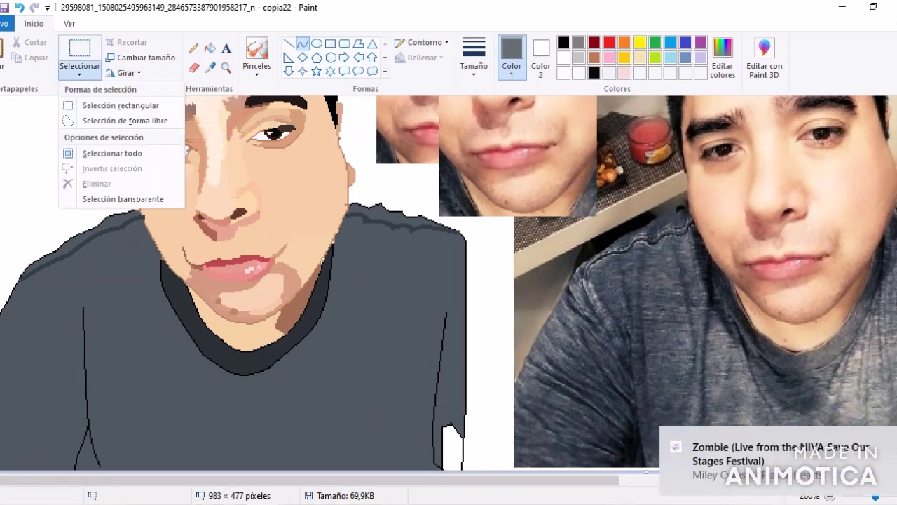
left_click(210, 47)
left_click(281, 420)
Draw a light grey and a slate test swatch beside the face, and set the secondary colour to a sampled grey.
left_click(210, 67)
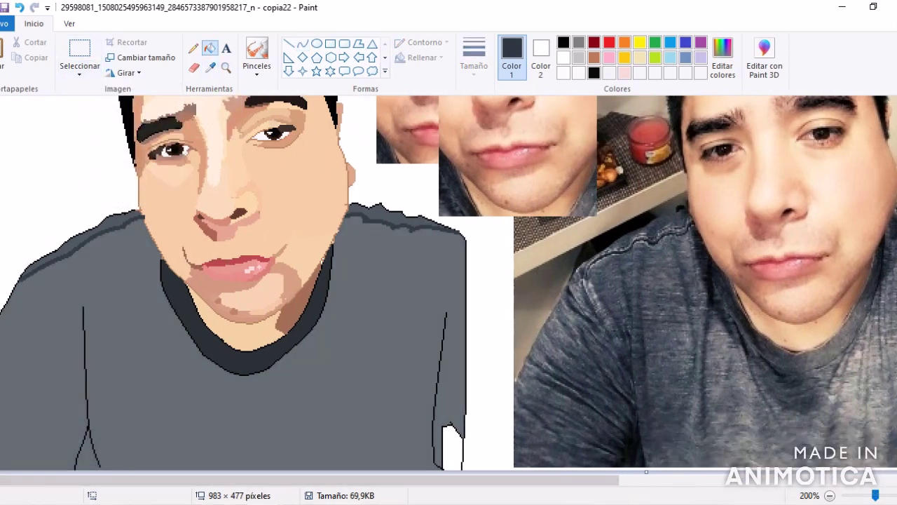
left_click(4, 264)
left_click(193, 48)
left_click_drag(83, 135, 71, 169)
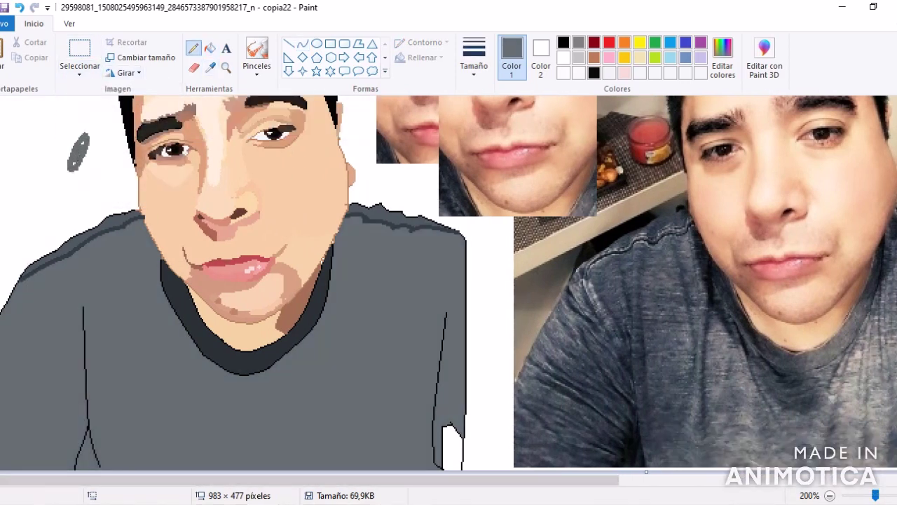
left_click_drag(25, 205, 73, 185)
left_click(210, 68)
right_click(280, 420)
Try to texture the shirt by moving free-form selections across it, and undo the change.
left_click(80, 72)
left_click(105, 133)
mouse_move(127, 256)
left_mouse_down()
mouse_move(11, 305)
mouse_move(48, 362)
mouse_move(20, 403)
mouse_move(63, 442)
mouse_move(59, 405)
mouse_move(30, 373)
mouse_move(123, 279)
mouse_move(133, 233)
left_mouse_up()
mouse_move(133, 309)
left_mouse_down()
mouse_move(112, 414)
mouse_move(140, 365)
mouse_move(133, 298)
mouse_move(144, 227)
mouse_move(112, 407)
mouse_move(315, 421)
mouse_move(449, 267)
left_mouse_up()
left_click_drag(350, 316, 456, 336)
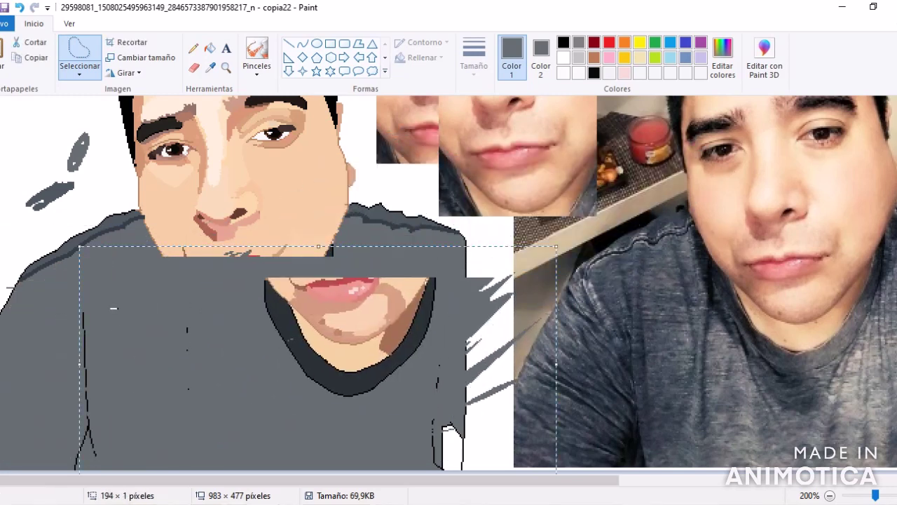
key("ctrl+z")
Draw another slate test swatch beside the face and fill the lower swatch with white.
left_click(194, 47)
left_click_drag(104, 149, 111, 177)
left_click(210, 67)
left_click(241, 122)
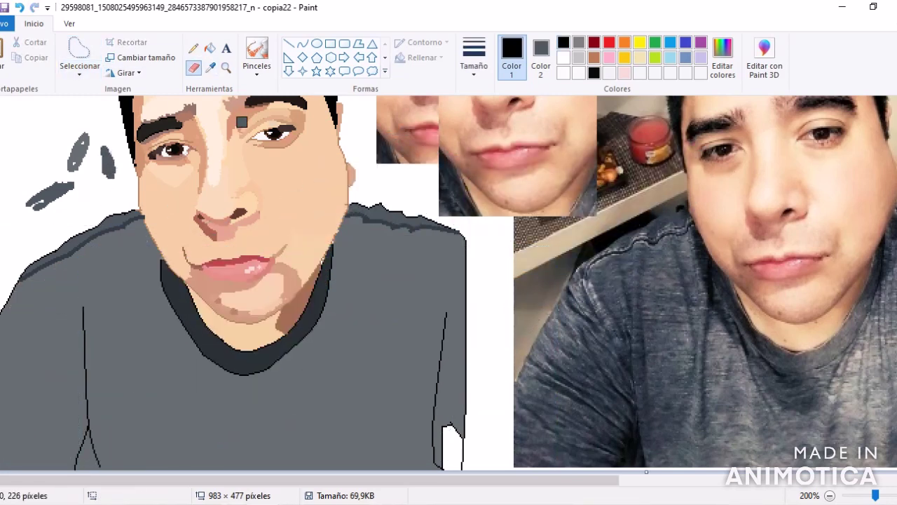
left_click(209, 48)
left_click(564, 57)
left_click(42, 200)
Sample the light grey from the swatch beside the face.
left_click(226, 67)
left_click(154, 179)
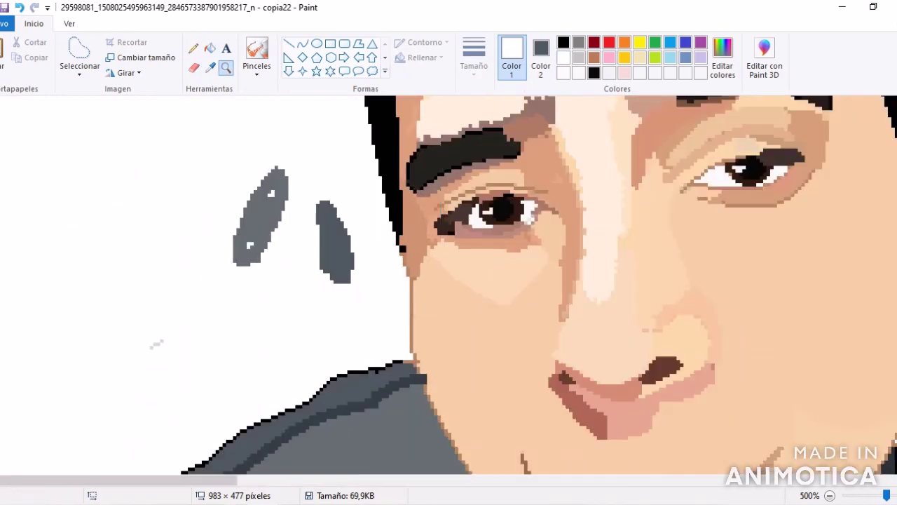
left_click(210, 66)
left_click(260, 217)
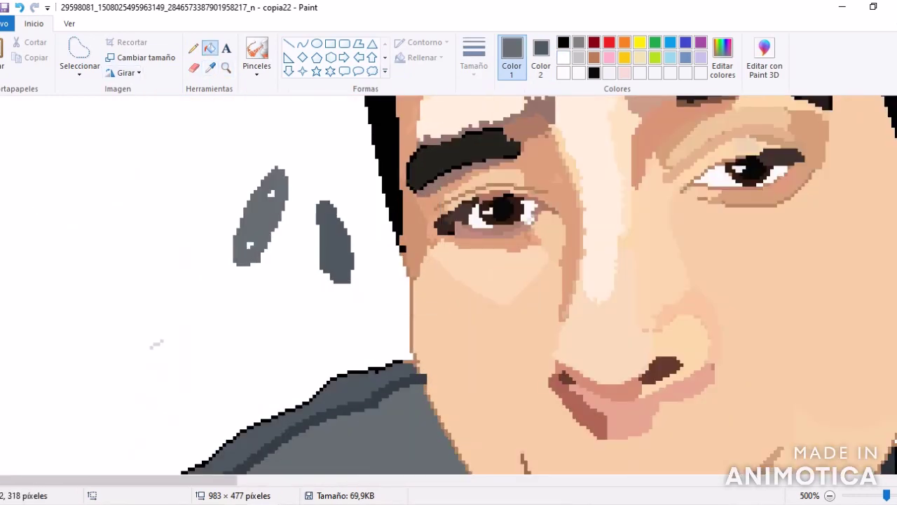
Try a scribbled free-form selection on the shirt's left shoulder.
scroll(156, 344, "down", 4)
left_click(79, 56)
left_click(79, 56)
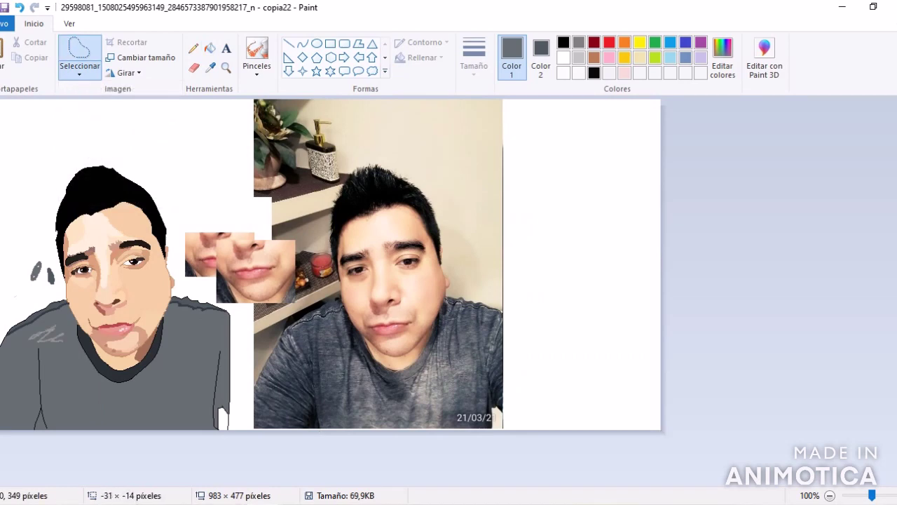
left_click_drag(27, 325, 67, 326)
left_click(226, 67)
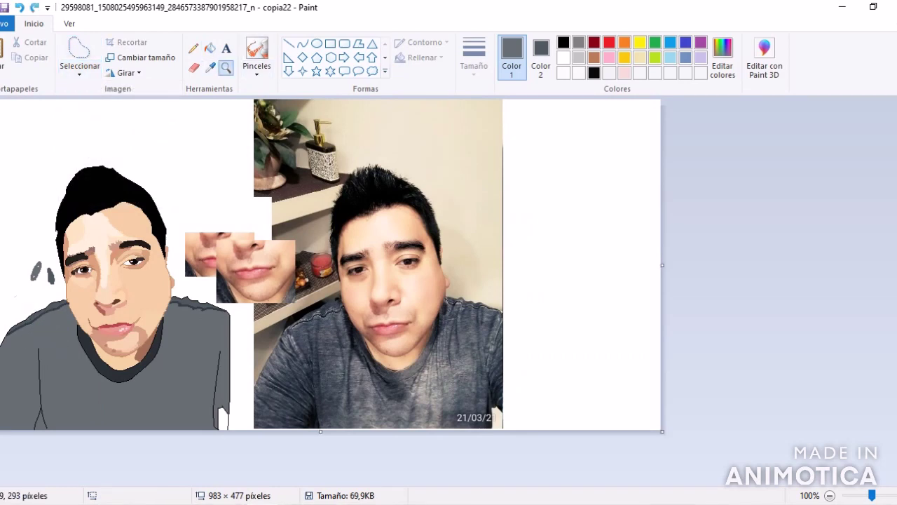
left_click(211, 326)
Try to scribble one continuous free-form selection over the shirt's chest, shoulders and sleeves.
left_click(79, 73)
left_click(124, 120)
mouse_move(106, 274)
left_mouse_down()
mouse_move(83, 289)
mouse_move(84, 280)
mouse_move(23, 339)
mouse_move(7, 382)
mouse_move(107, 301)
mouse_move(41, 433)
mouse_move(10, 467)
mouse_move(91, 375)
left_mouse_up()
left_click(79, 70)
left_click(79, 70)
left_click(80, 70)
left_click(79, 70)
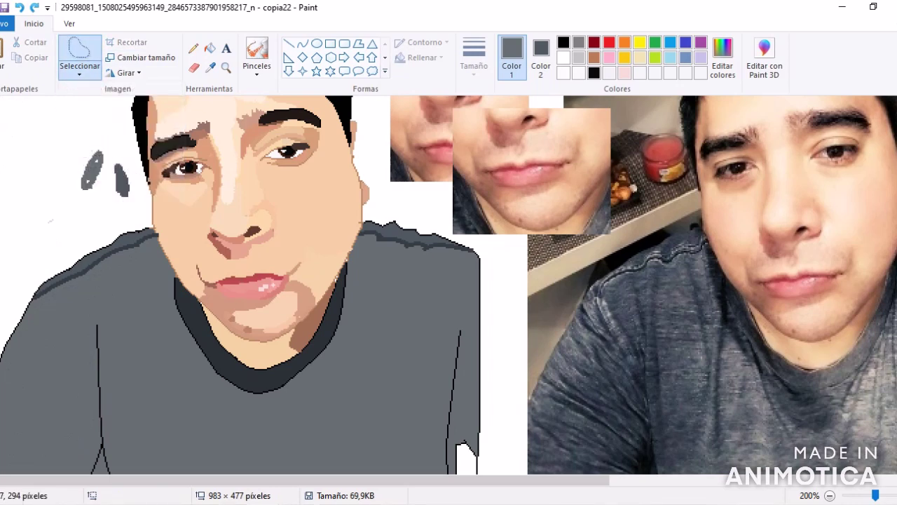
left_click_drag(476, 266, 393, 259)
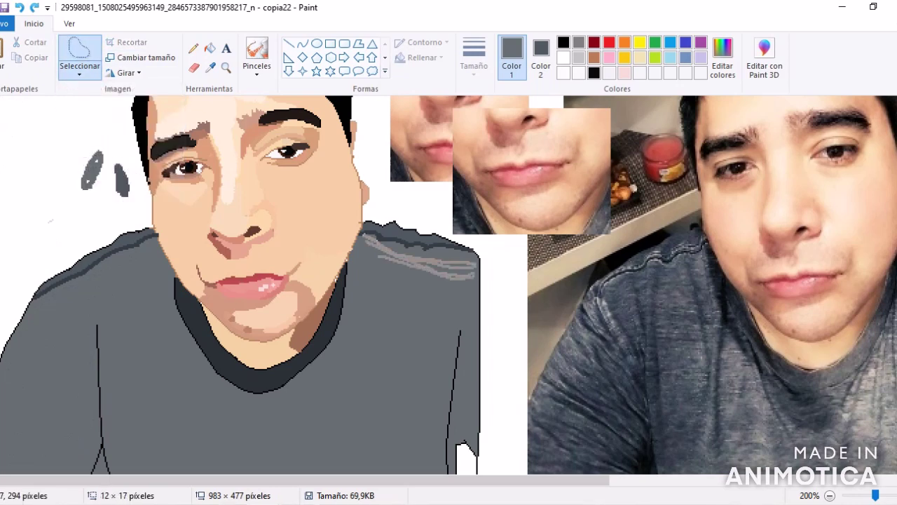
mouse_move(479, 274)
left_mouse_down()
mouse_move(378, 303)
mouse_move(475, 321)
mouse_move(352, 266)
mouse_move(448, 340)
mouse_move(354, 301)
mouse_move(452, 363)
left_mouse_up()
left_click_drag(350, 336, 442, 382)
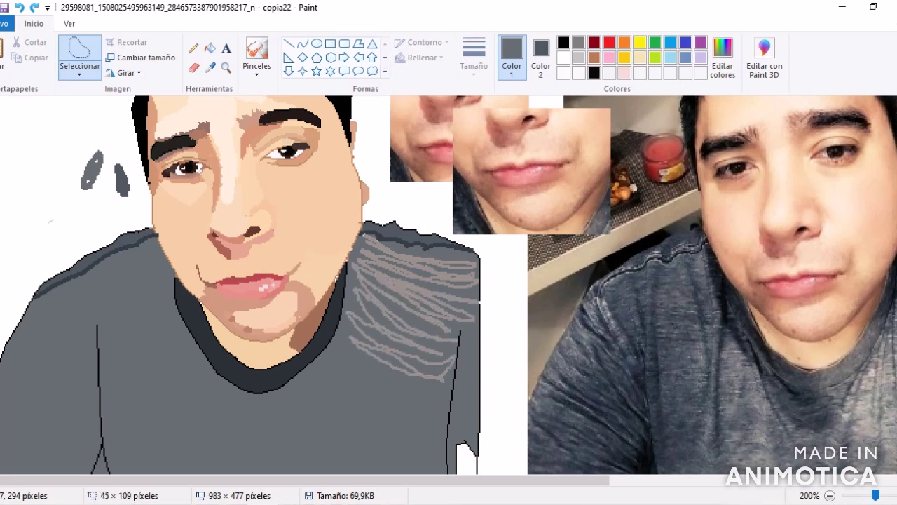
mouse_move(434, 404)
left_mouse_down()
mouse_move(363, 396)
mouse_move(403, 421)
mouse_move(310, 394)
mouse_move(445, 441)
left_mouse_up()
mouse_move(279, 419)
left_mouse_down()
mouse_move(421, 438)
mouse_move(281, 448)
mouse_move(421, 453)
mouse_move(249, 464)
left_mouse_up()
mouse_move(394, 468)
left_mouse_down()
mouse_move(118, 467)
mouse_move(263, 457)
mouse_move(210, 443)
mouse_move(117, 447)
mouse_move(253, 434)
mouse_move(103, 419)
mouse_move(293, 415)
mouse_move(231, 404)
left_mouse_up()
mouse_move(141, 359)
left_mouse_down()
mouse_move(189, 368)
mouse_move(166, 299)
mouse_move(35, 335)
left_mouse_up()
left_click_drag(21, 430, 91, 390)
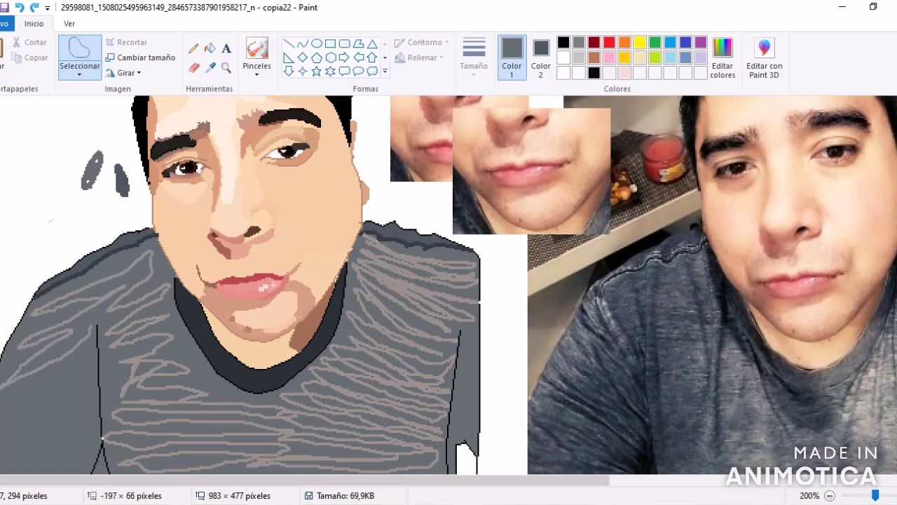
mouse_move(21, 379)
left_mouse_down()
mouse_move(66, 366)
mouse_move(14, 442)
mouse_move(70, 470)
mouse_move(7, 464)
left_mouse_up()
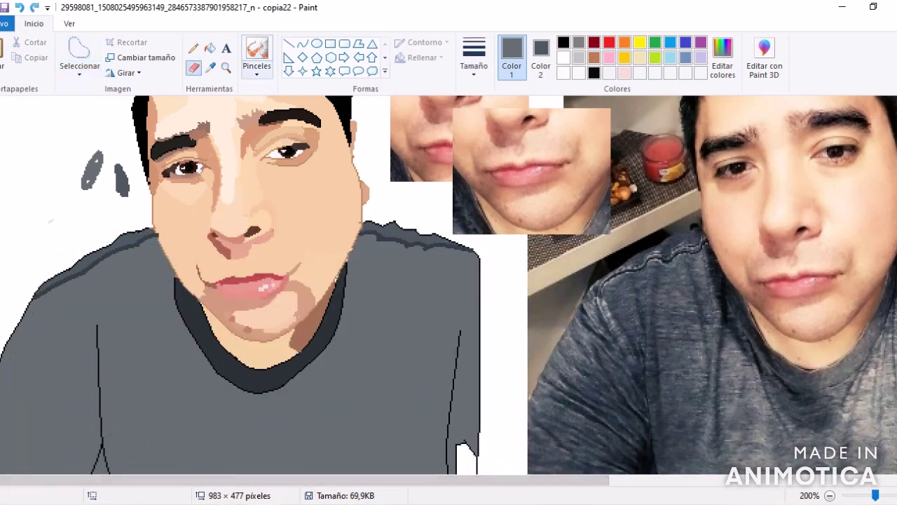
Fill the two remaining grey test swatches beside the face with white.
left_click(210, 47)
right_click(122, 180)
right_click(91, 170)
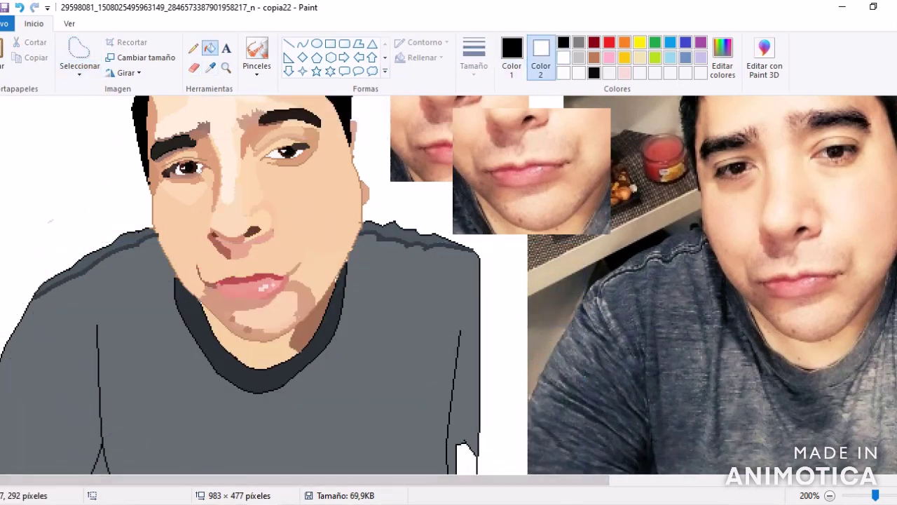
Fill the shirt with a bluish slate grey.
left_click(211, 67)
left_click(421, 337)
left_click(475, 350)
Set up an airbrush with a sampled grey and a chosen size, and spray faint texture across the shirt.
left_click(210, 67)
left_click(210, 68)
left_click(256, 56)
left_click(257, 94)
left_click(474, 56)
left_click(505, 123)
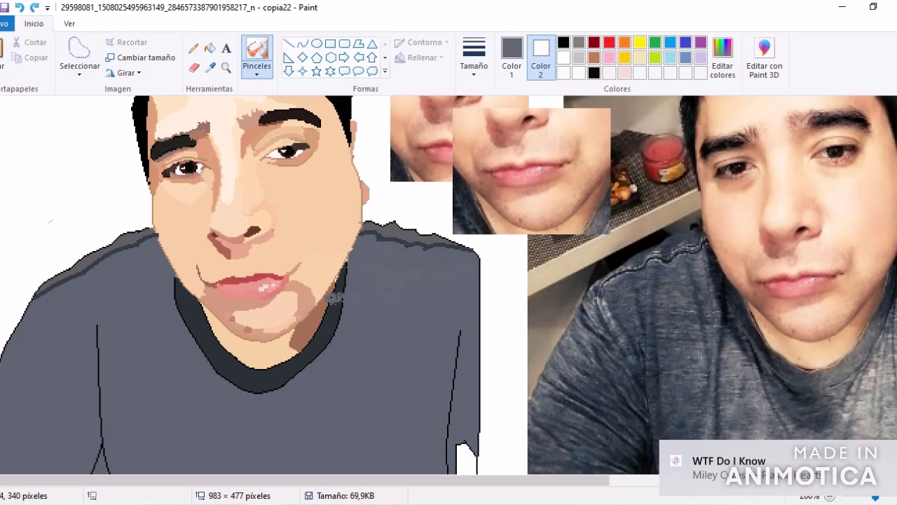
mouse_move(421, 277)
left_mouse_down()
mouse_move(393, 327)
mouse_move(414, 288)
mouse_move(442, 291)
left_mouse_up()
mouse_move(358, 350)
left_mouse_down()
mouse_move(413, 372)
mouse_move(273, 466)
mouse_move(196, 420)
mouse_move(81, 381)
left_mouse_up()
mouse_move(21, 459)
left_mouse_down()
mouse_move(39, 417)
mouse_move(224, 330)
mouse_move(28, 302)
left_mouse_up()
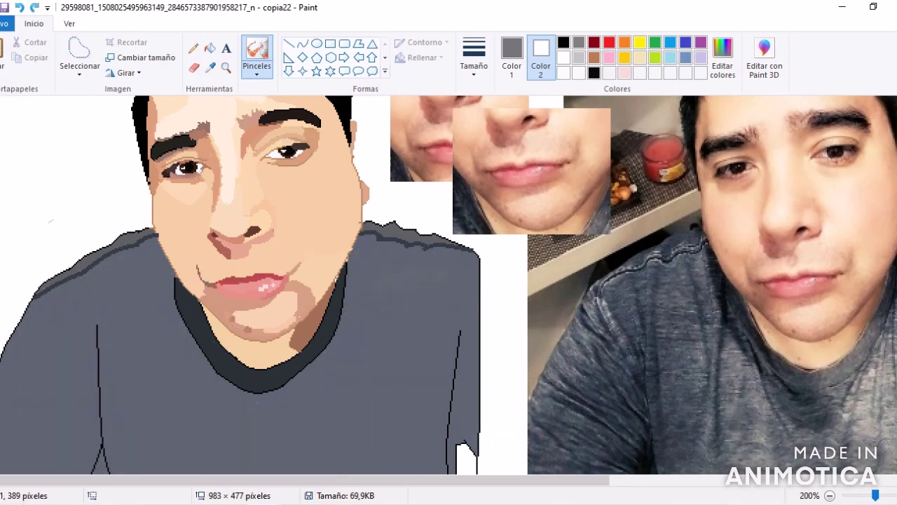
Airbrush a dense patch of grey speckles in the blank area beside the photo and move a free-form selection of it onto the shirt.
scroll(449, 284, "right", 5)
mouse_move(786, 421)
left_mouse_down()
mouse_move(771, 448)
mouse_move(673, 459)
mouse_move(828, 193)
mouse_move(666, 315)
mouse_move(863, 112)
mouse_move(838, 105)
left_mouse_up()
left_click(80, 66)
left_click(125, 121)
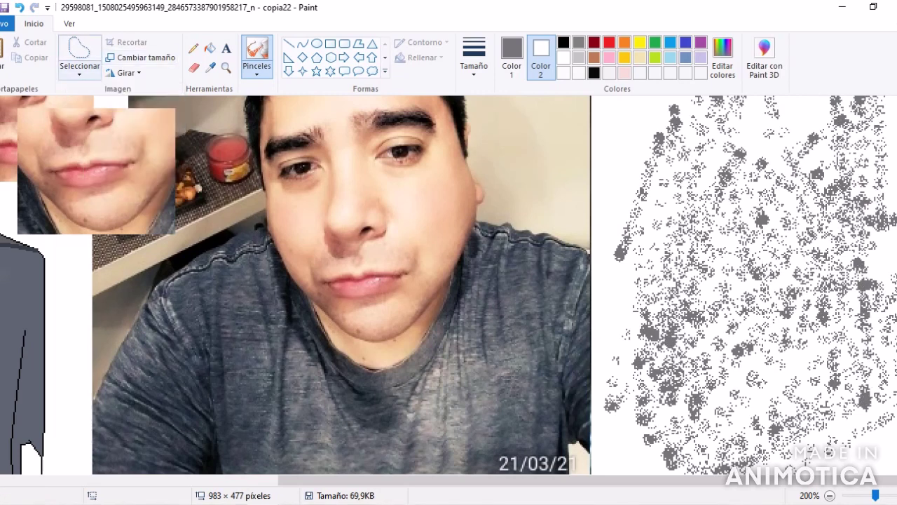
left_click_drag(673, 165, 652, 354)
left_click_drag(695, 266, 28, 266)
scroll(449, 284, "left", 5)
mouse_move(472, 343)
left_mouse_down()
mouse_move(350, 389)
mouse_move(331, 413)
mouse_move(140, 210)
mouse_move(140, 392)
left_mouse_up()
Rotate the speckled selection and position it over the shirt's chest.
right_click(331, 412)
key("Escape")
left_click(126, 72)
left_click(161, 106)
left_click_drag(70, 360, 271, 430)
key("Escape")
Airbrush grey speckles over the shirt's left shoulder and sleeve, undoing the spray that spills past the outline.
left_click(257, 56)
left_click(261, 123)
key("alt+Tab")
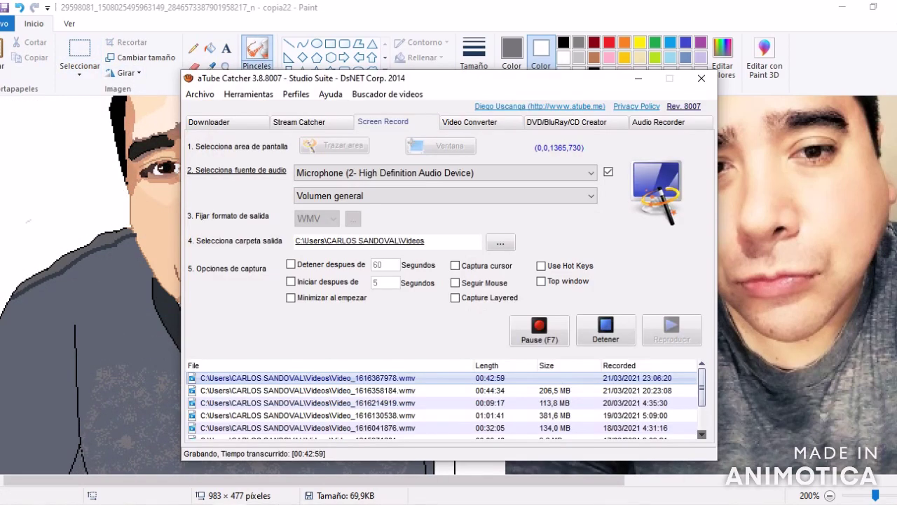
key("alt+Tab")
left_click_drag(98, 301, 21, 456)
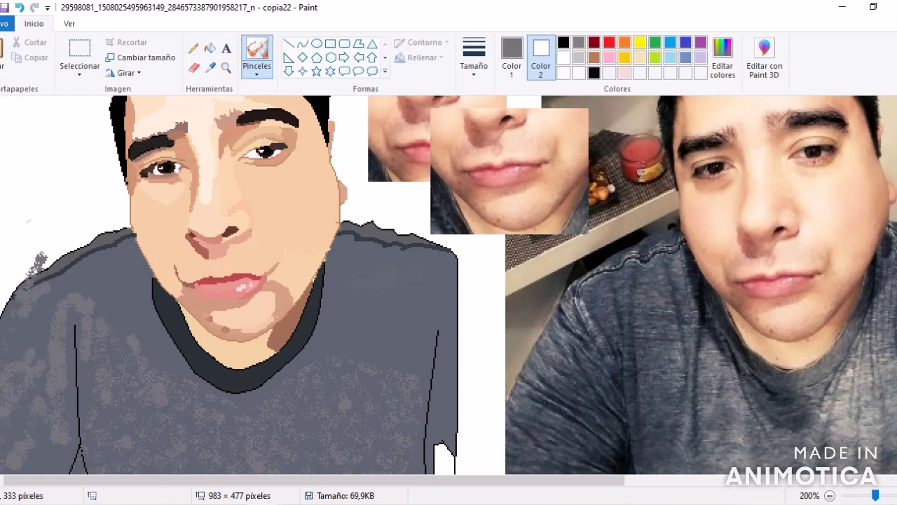
key("ctrl+z")
left_click_drag(21, 313, 122, 274)
scroll(448, 285, "left", 1)
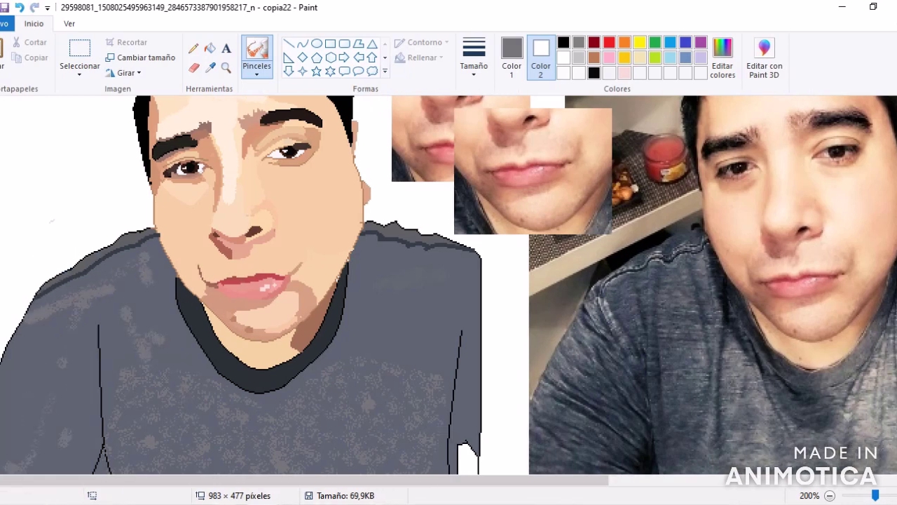
Airbrush grey speckles over the rest of the chest, the right shoulder and the right sleeve's outer edge.
left_click_drag(157, 224, 159, 195)
left_click_drag(452, 298, 417, 354)
left_click_drag(382, 267, 329, 393)
left_click_drag(452, 255, 418, 268)
left_click_drag(371, 272, 363, 305)
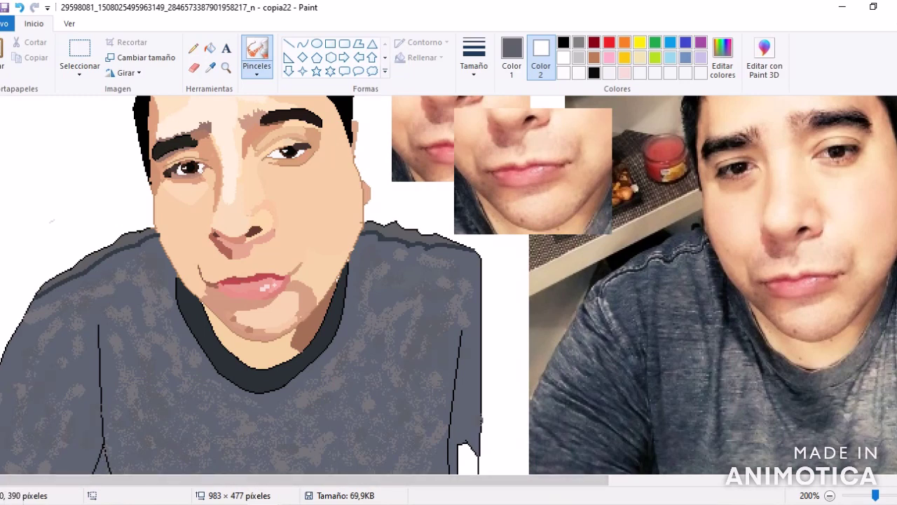
left_click_drag(483, 282, 520, 303)
left_click_drag(485, 342, 497, 413)
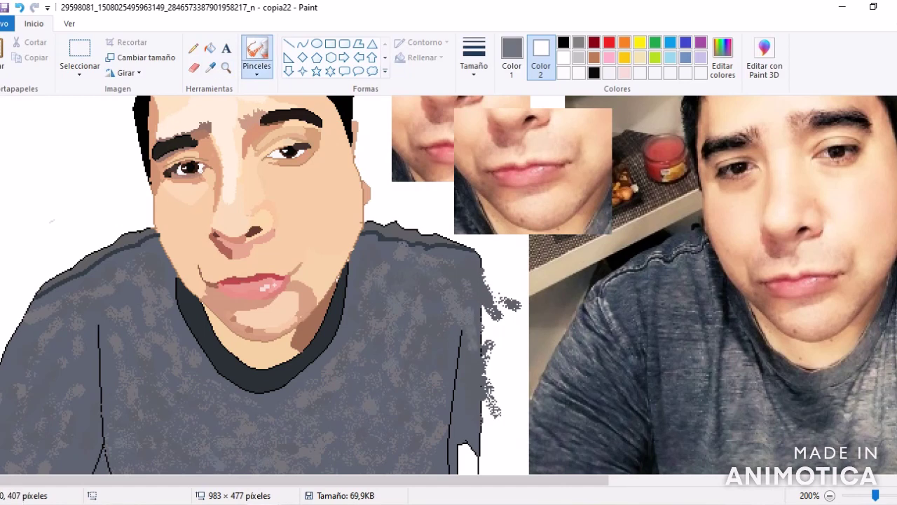
Draw several curved dark grey fold lines on the shirt's left sleeve.
left_click(302, 43)
left_click_drag(16, 408, 67, 418)
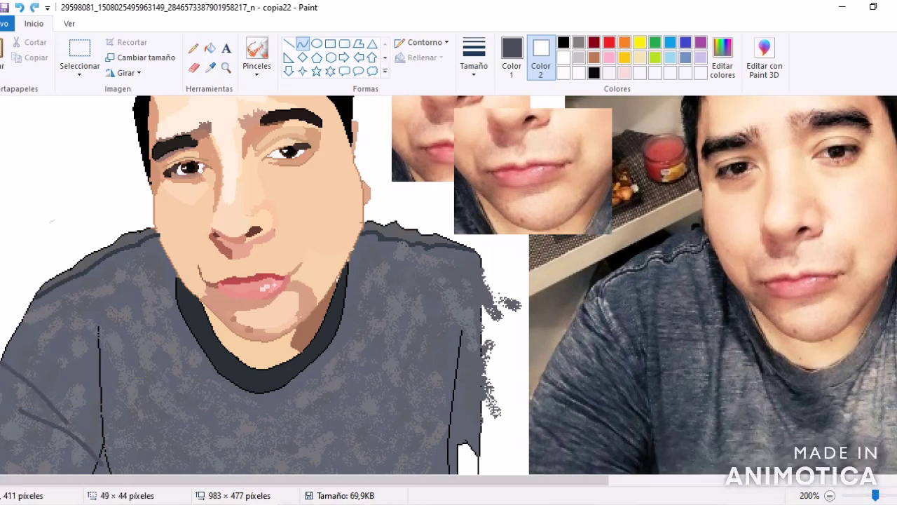
left_click_drag(38, 382, 2, 407)
left_click_drag(25, 379, 67, 424)
left_click_drag(77, 392, 98, 407)
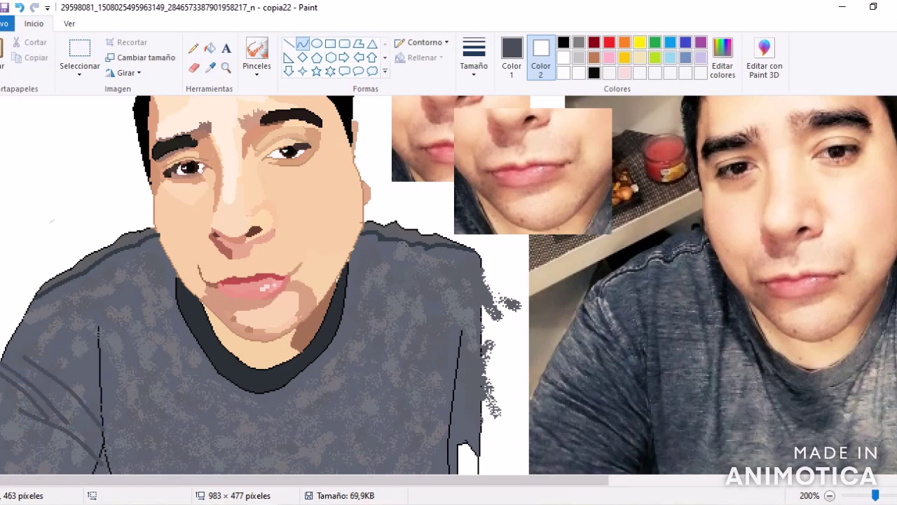
Blacken the triangular fold at the left armpit with a black sampled from the hair, using a thick pencil.
left_click(209, 48)
left_click(211, 68)
left_click(144, 113)
left_click(193, 47)
left_click(474, 56)
left_click(504, 140)
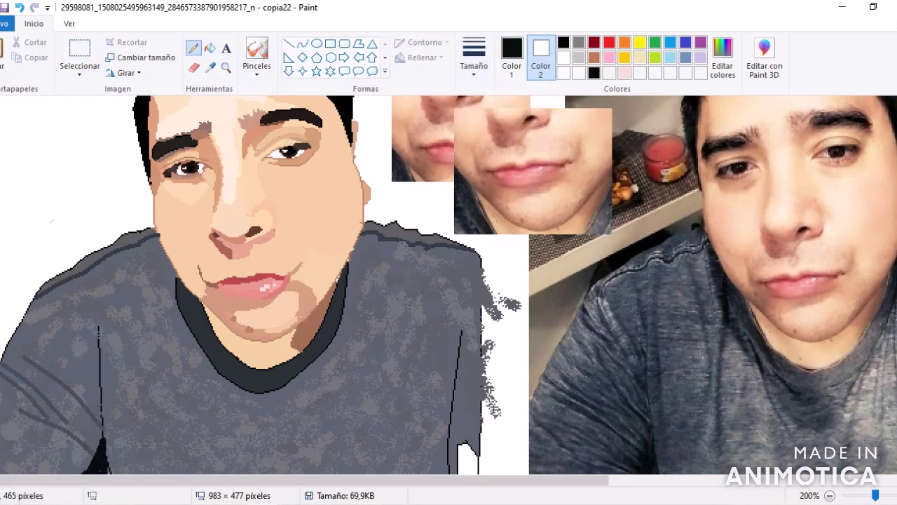
Sample a dark navy and draw thick fold lines across the left sleeve towards the armpit.
left_click(210, 67)
left_click(42, 421)
left_click_drag(25, 435, 92, 468)
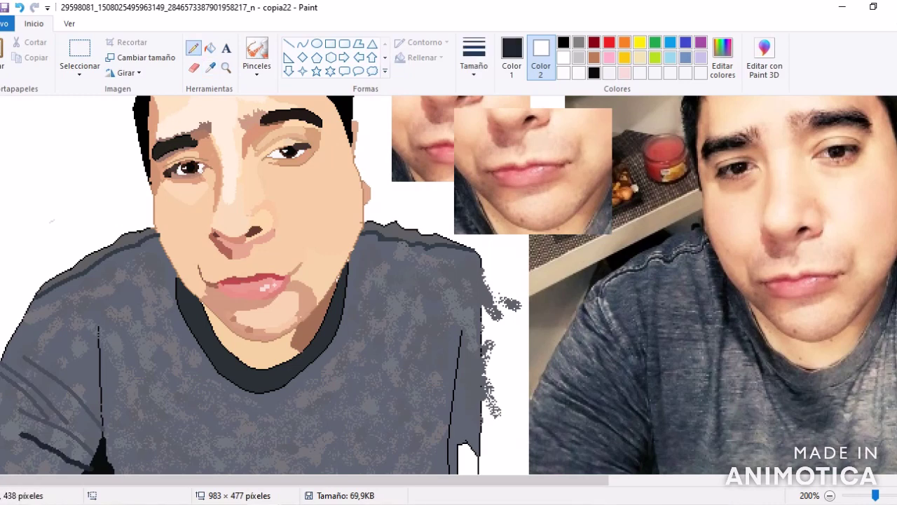
left_click_drag(12, 403, 42, 418)
left_click_drag(31, 366, 105, 427)
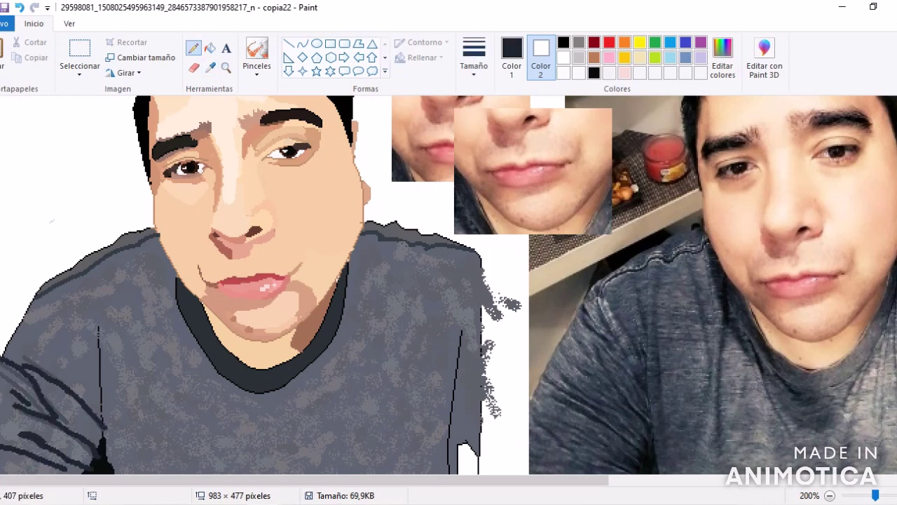
Paint light grey highlight streaks down the shirt's left shoulder using greys sampled from the photo and the shirt.
left_click(210, 67)
left_click(407, 280)
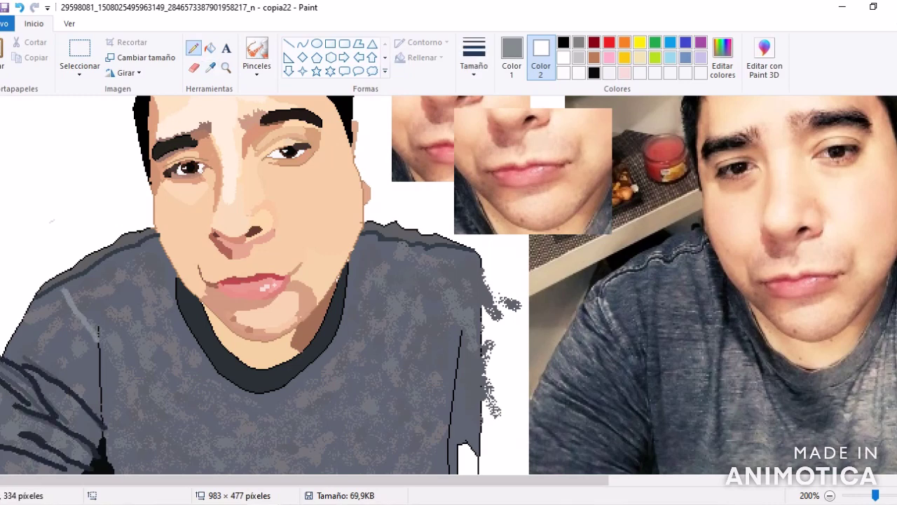
left_click(211, 67)
left_click(91, 368)
Sample a dark navy and trace the left armhole seam down to the armpit with the Curve tool.
left_click(211, 67)
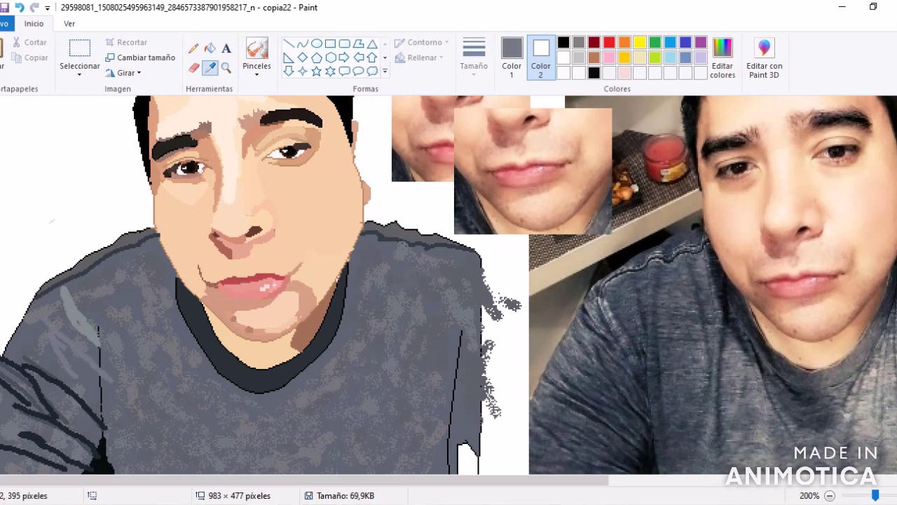
left_click(91, 368)
left_click(302, 44)
left_click_drag(98, 321, 104, 420)
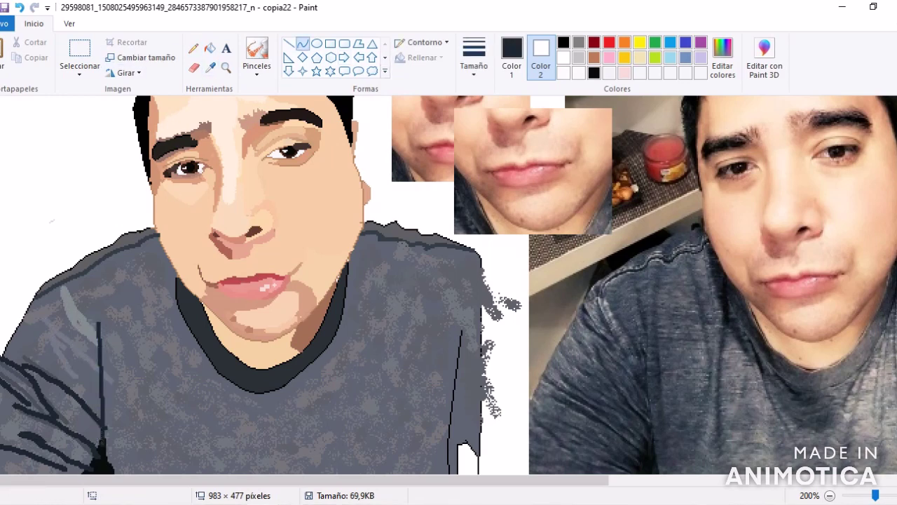
mouse_move(14, 351)
left_mouse_down()
mouse_move(28, 281)
mouse_move(21, 294)
mouse_move(14, 238)
mouse_move(17, 351)
left_mouse_up()
Paint ragged dark navy pencil strokes along the outer edge of the shirt's right sleeve, over the stray speckles.
scroll(449, 280, "right", 5)
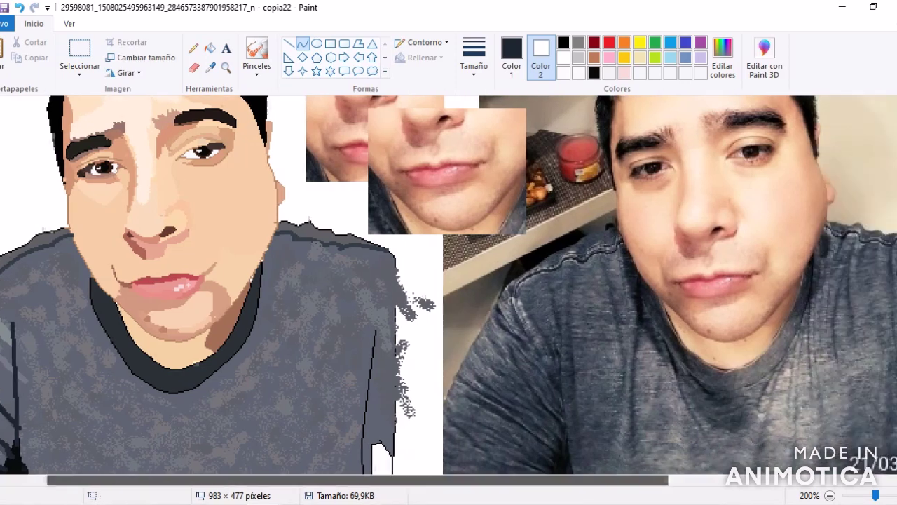
left_click(194, 47)
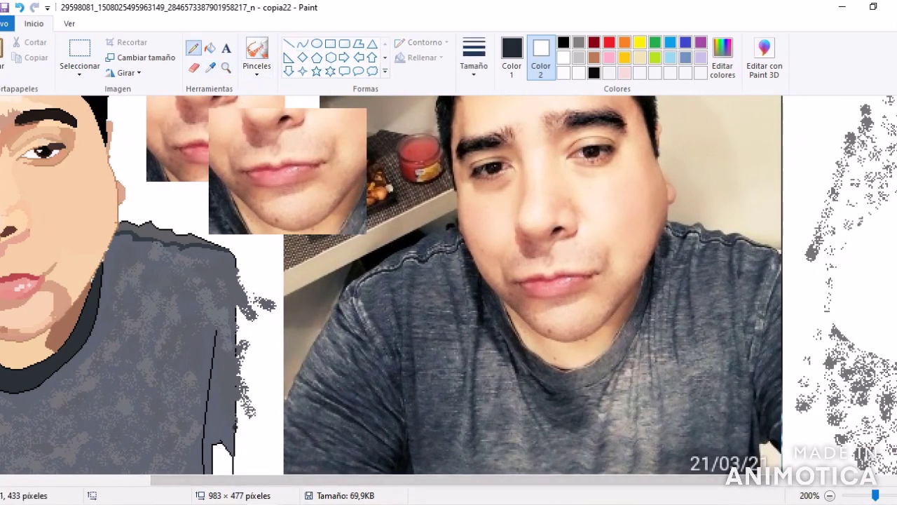
left_click_drag(237, 424, 241, 343)
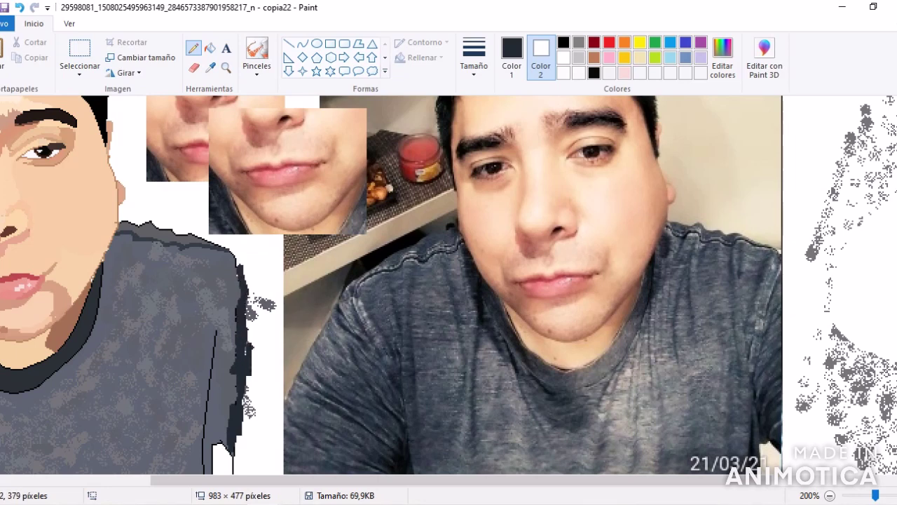
Sample further dark tones and shade the lower right sleeve and its armhole seam with thick pencil strokes.
left_click(211, 67)
left_click(242, 420)
left_click_drag(225, 442, 232, 452)
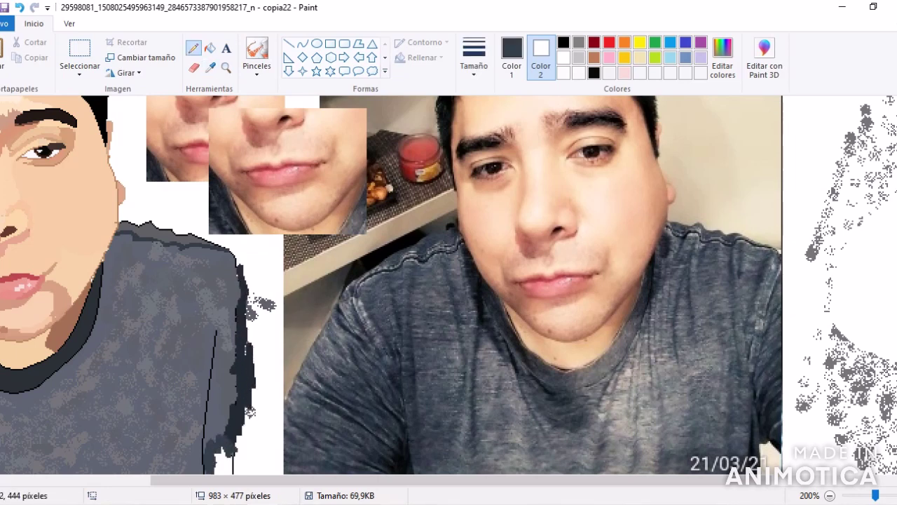
left_click(210, 68)
left_click(238, 426)
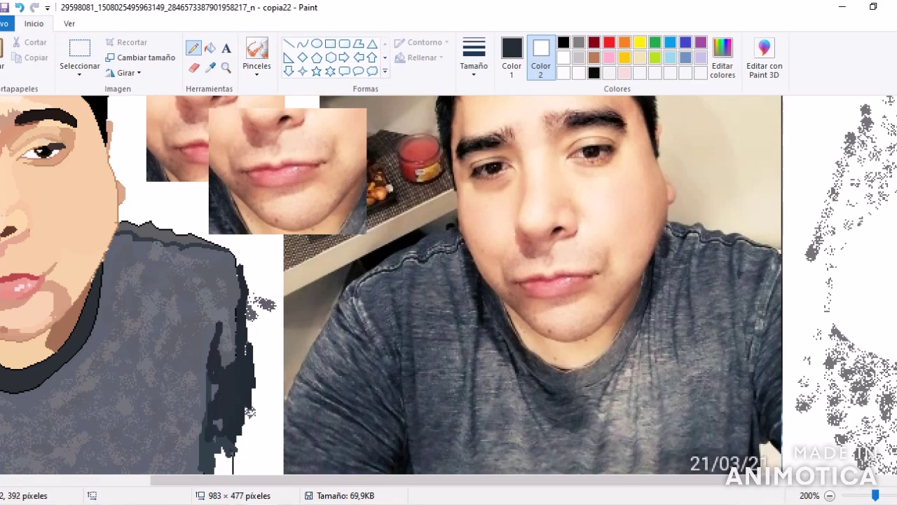
Deselect the portrait in the new untitled drawing and trim the white margins by resizing the canvas to 361 × 473 pixels.
left_click(830, 495)
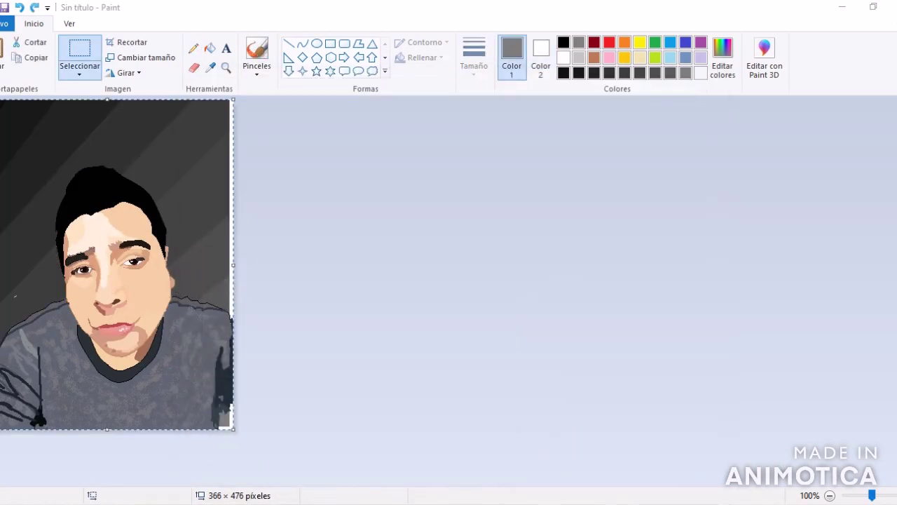
right_click(149, 284)
left_click(170, 302)
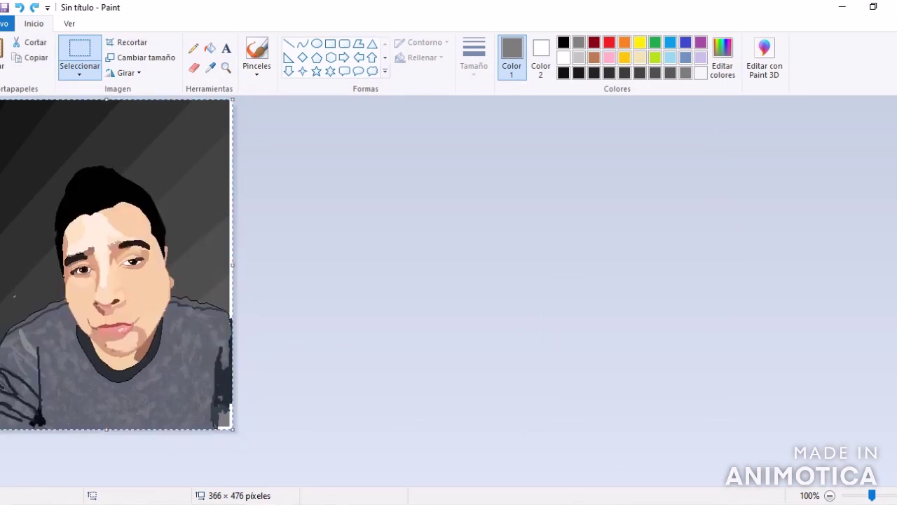
key("Escape")
left_click_drag(234, 264, 232, 264)
left_click_drag(232, 430, 231, 427)
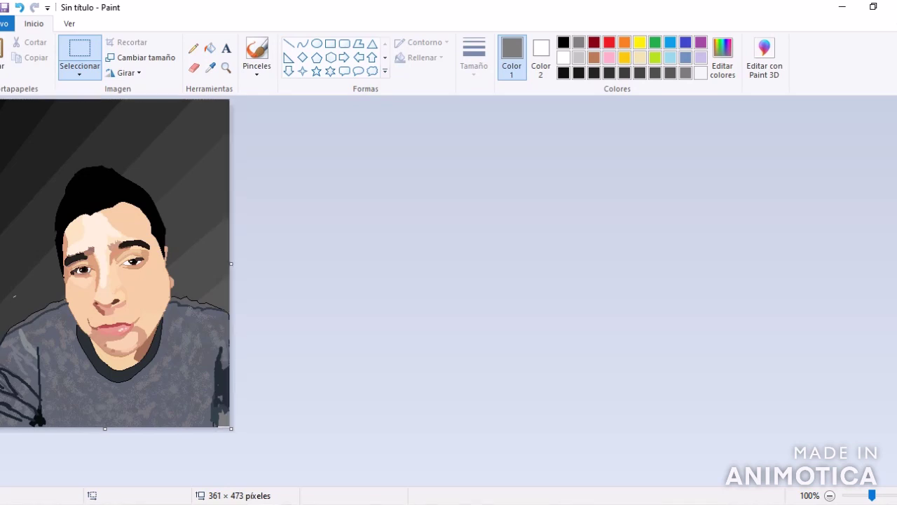
Place a transparent text box of about 277 × 92 pixels on the dark background above the head.
left_click(226, 48)
left_click_drag(182, 168, 182, 168)
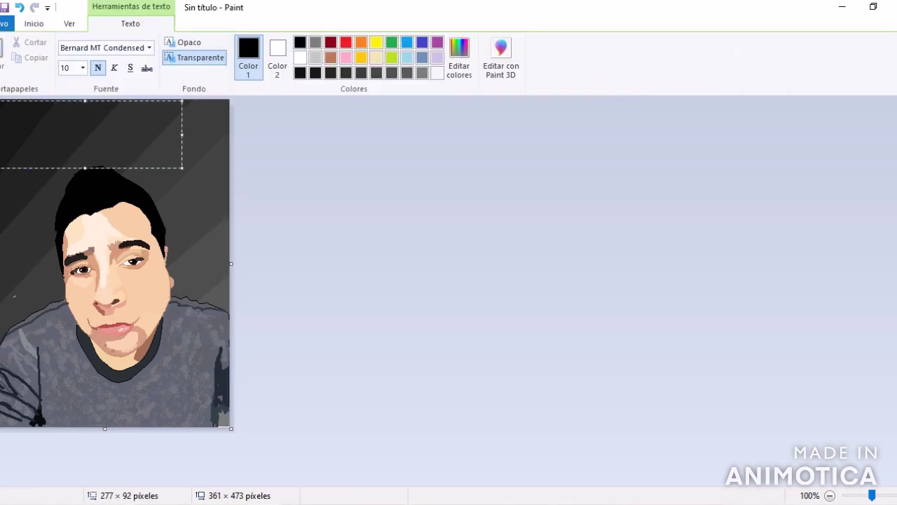